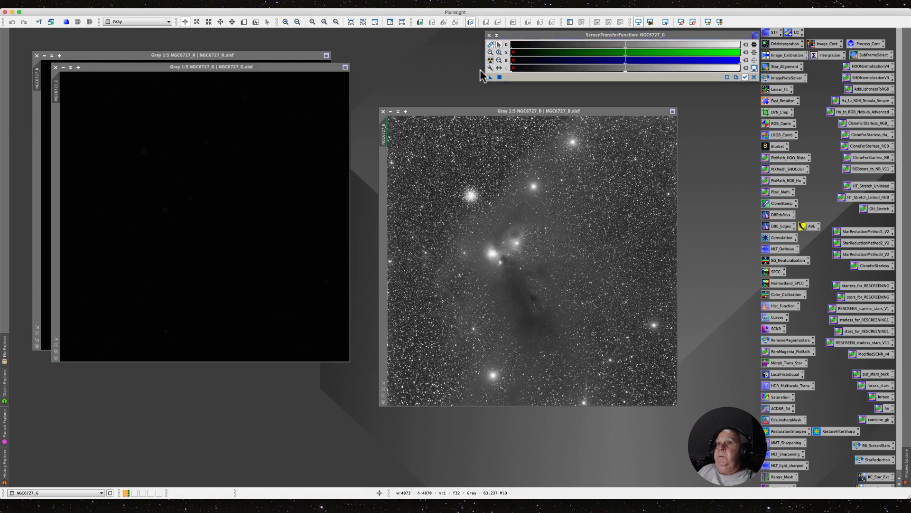
- Move the NGC6727_G image clear of NGC6727_R and apply a screen auto-stretch to both images
left_click_drag(117, 64, 402, 141)
left_click(243, 136)
left_click(490, 59)
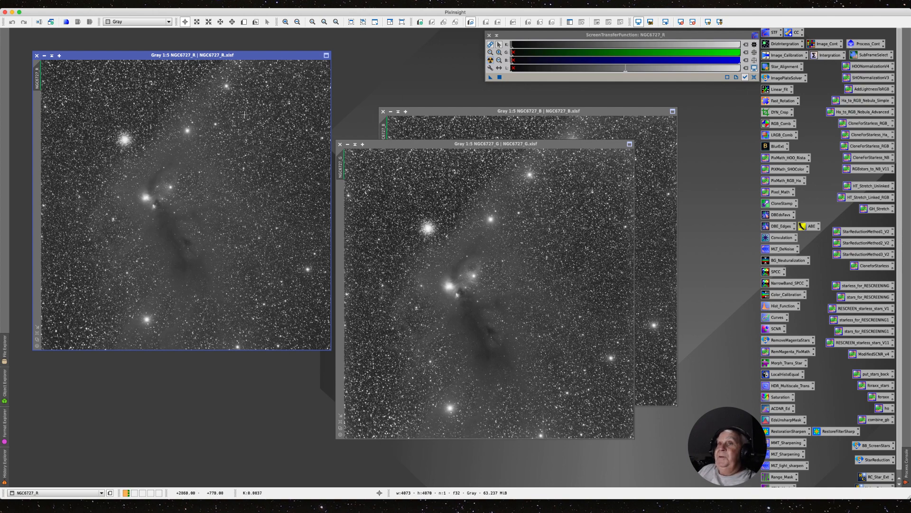
- Examine the stars and the nebula core in the NGC6727_G image up close
scroll(433, 192, "up", 6)
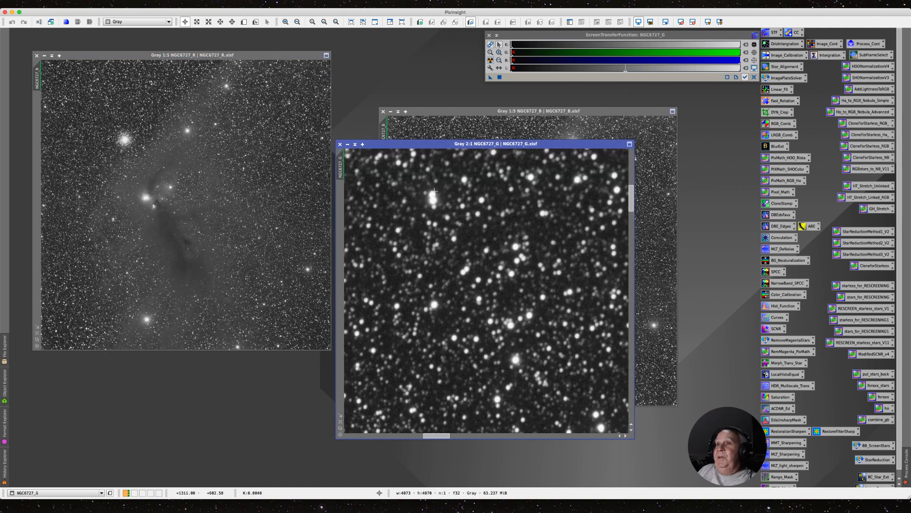
scroll(433, 191, "up", 4)
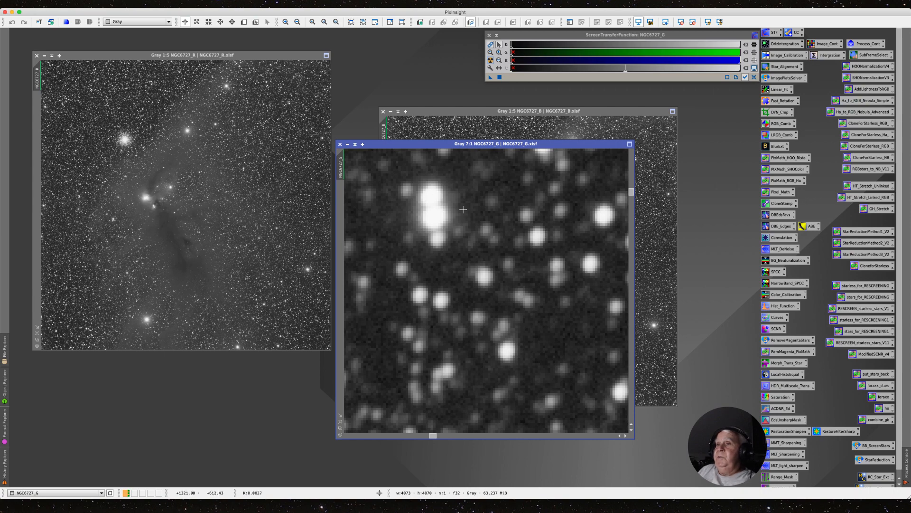
scroll(467, 218, "down", 3)
scroll(467, 218, "down", 6)
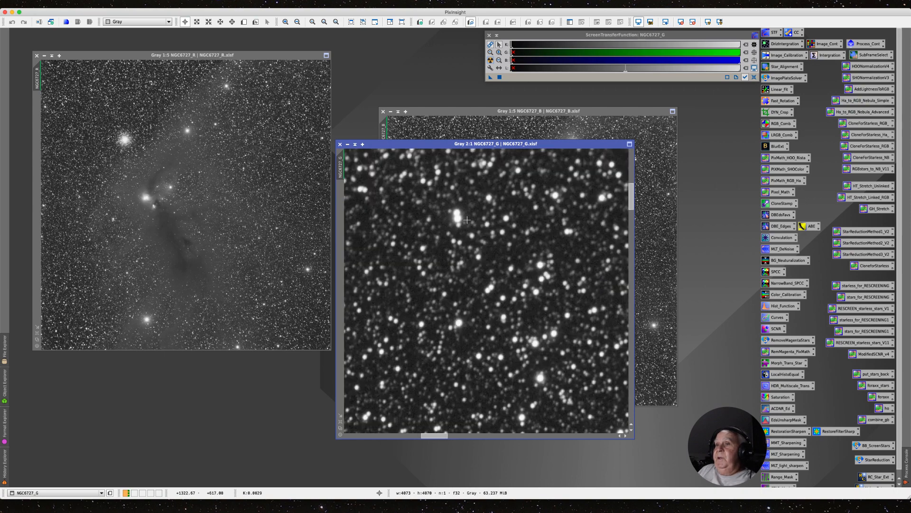
scroll(456, 222, "down", 1)
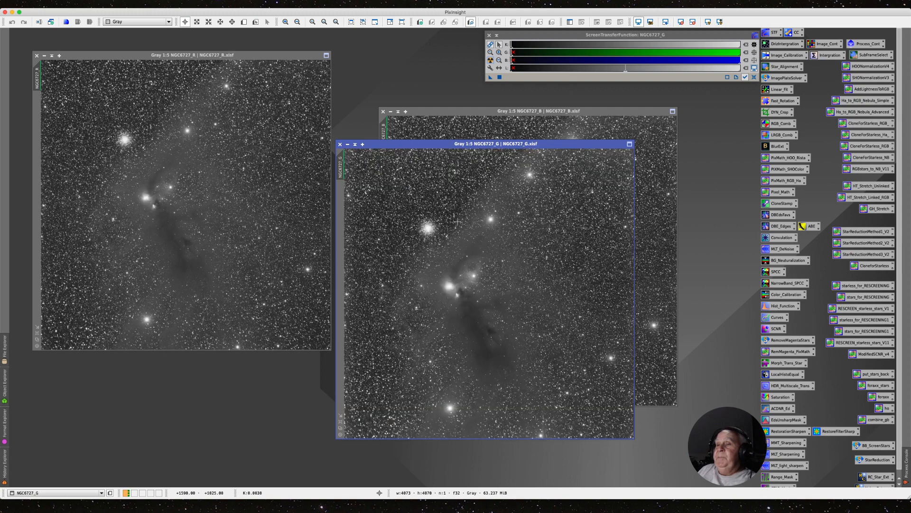
scroll(459, 222, "up", 4)
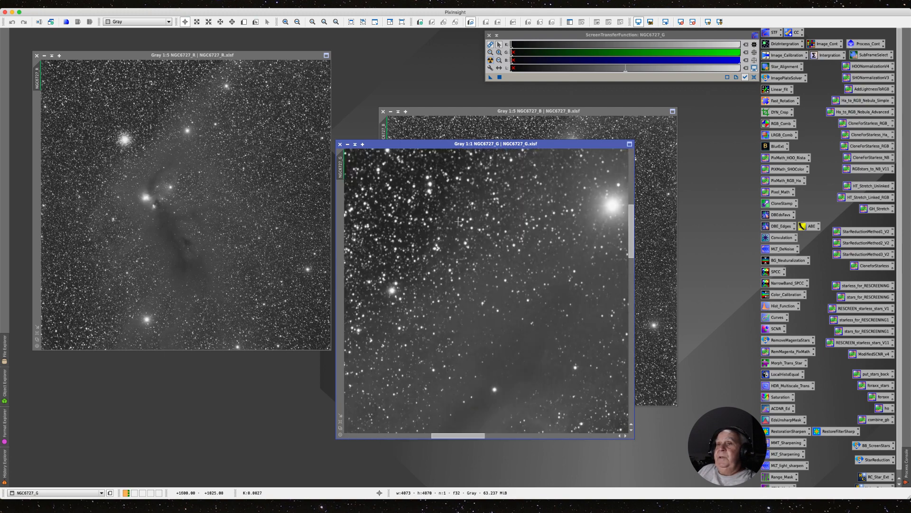
scroll(458, 221, "down", 2)
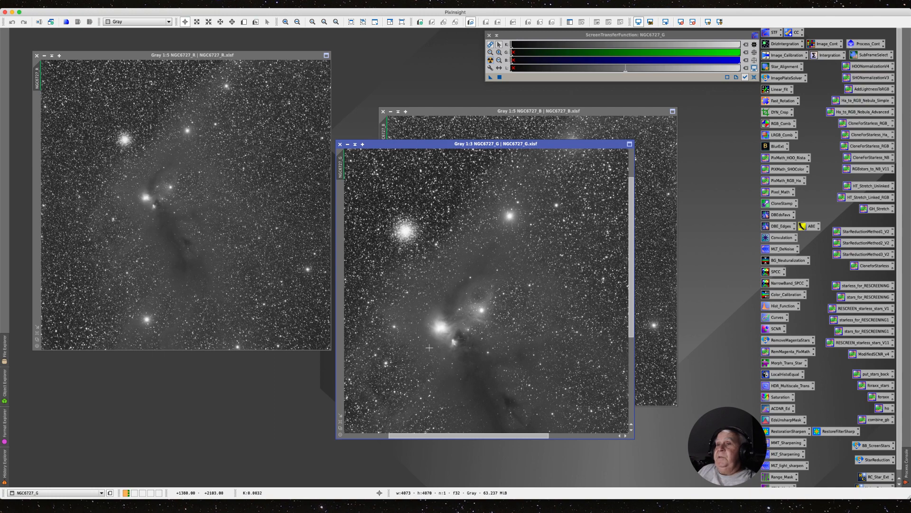
scroll(458, 309, "up", 2)
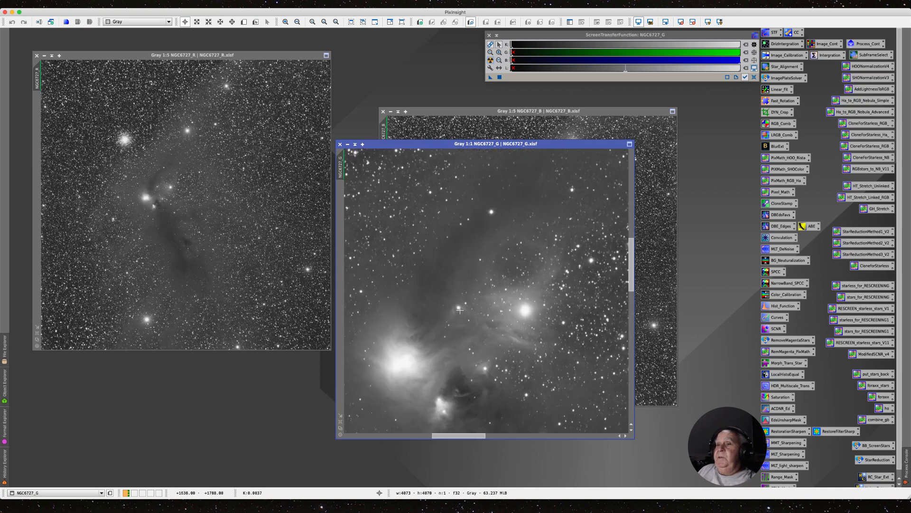
scroll(460, 310, "down", 4)
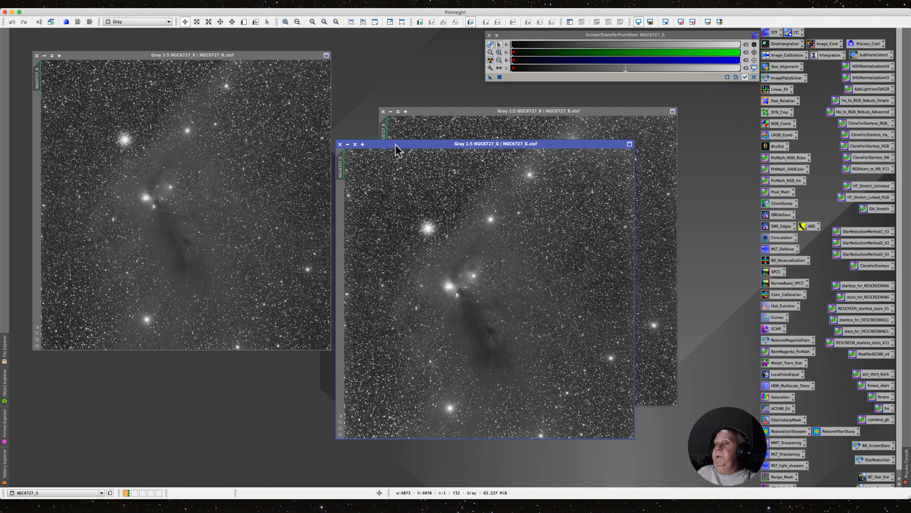
- Shift the NGC6727_G image between the other two and open the ChannelCombination process
left_click_drag(394, 145, 261, 127)
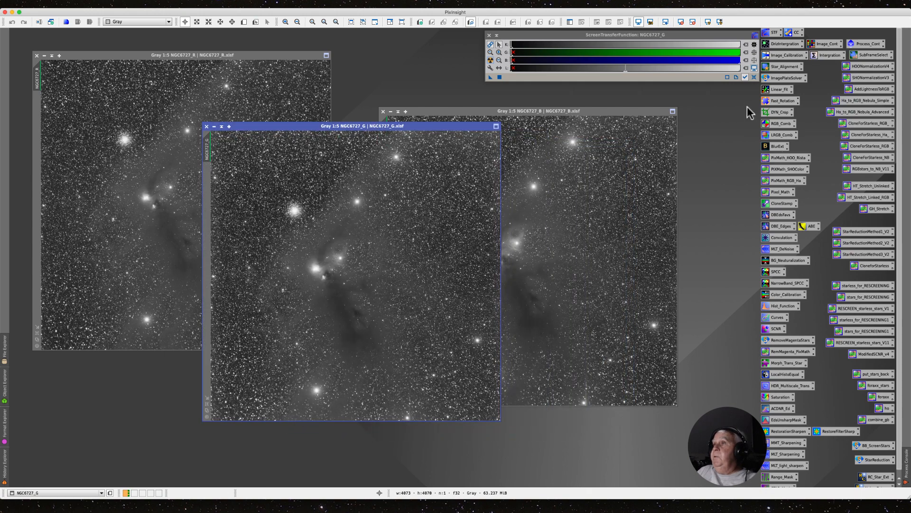
left_click(777, 124)
double_click(777, 124)
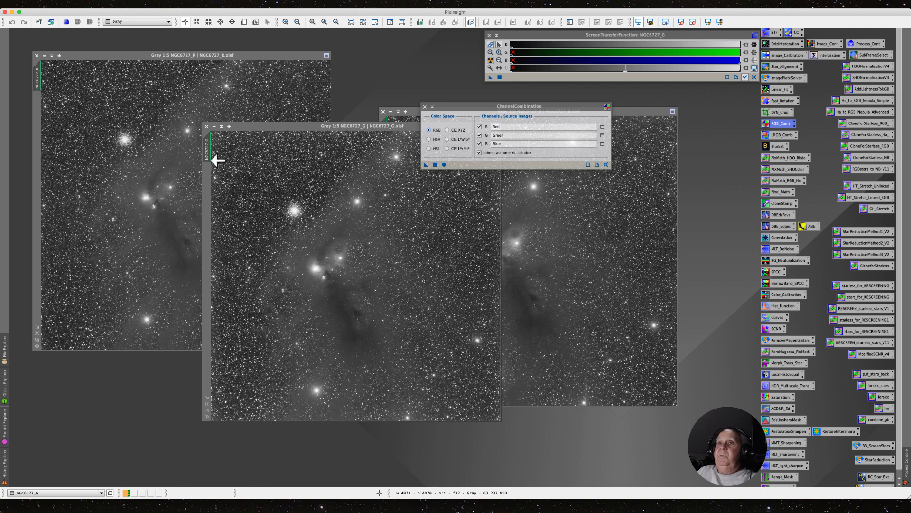
mouse_move(207, 150)
left_click_drag(207, 150, 221, 153)
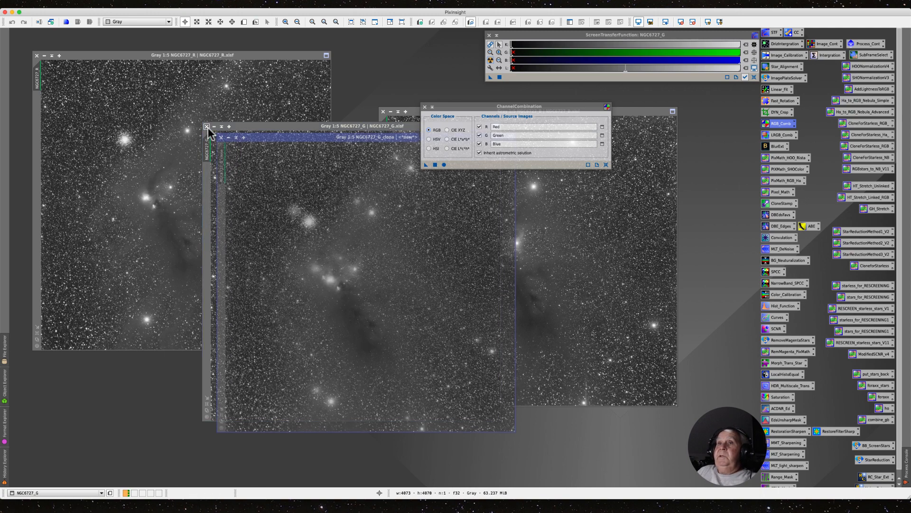
left_click(221, 137)
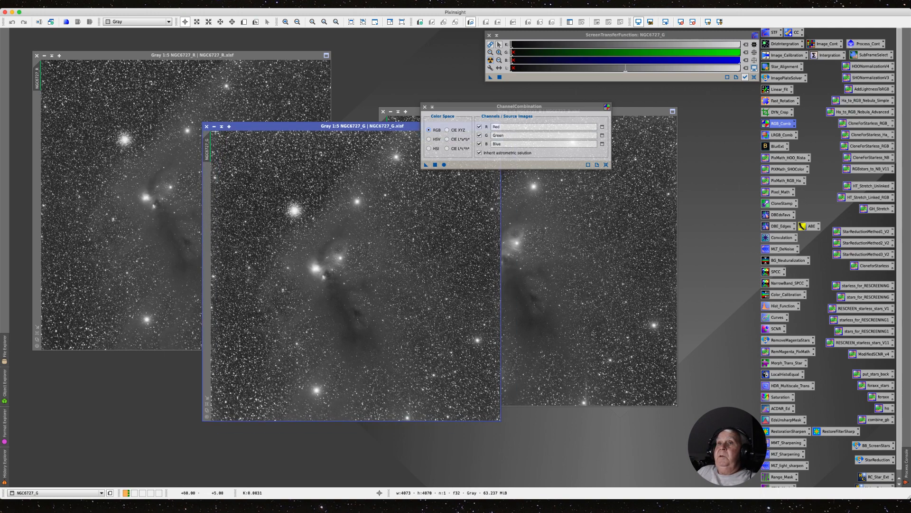
- Iconize the NGC6727_G, NGC6727_R and NGC6727_B images, and stack the B and G icons just below the ScreenTransferFunction window
left_click(214, 126)
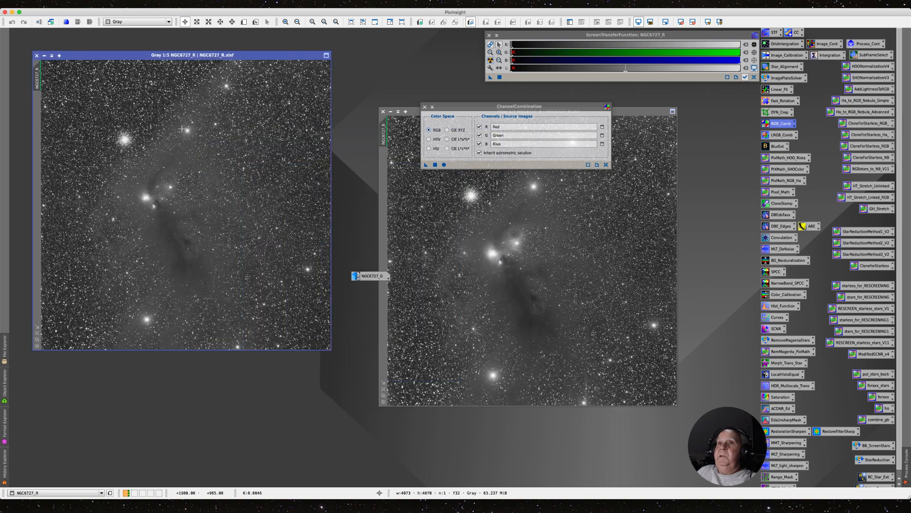
left_click(44, 55)
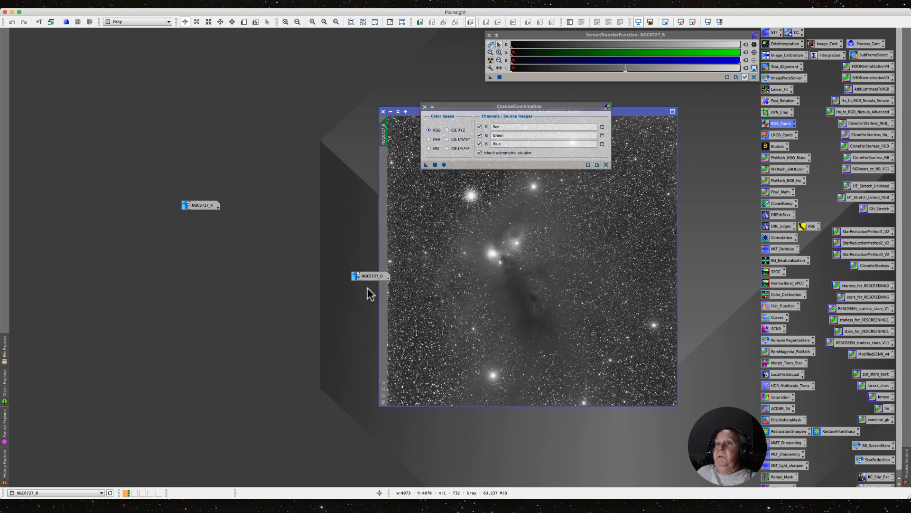
left_click(390, 113)
left_click_drag(540, 261, 491, 96)
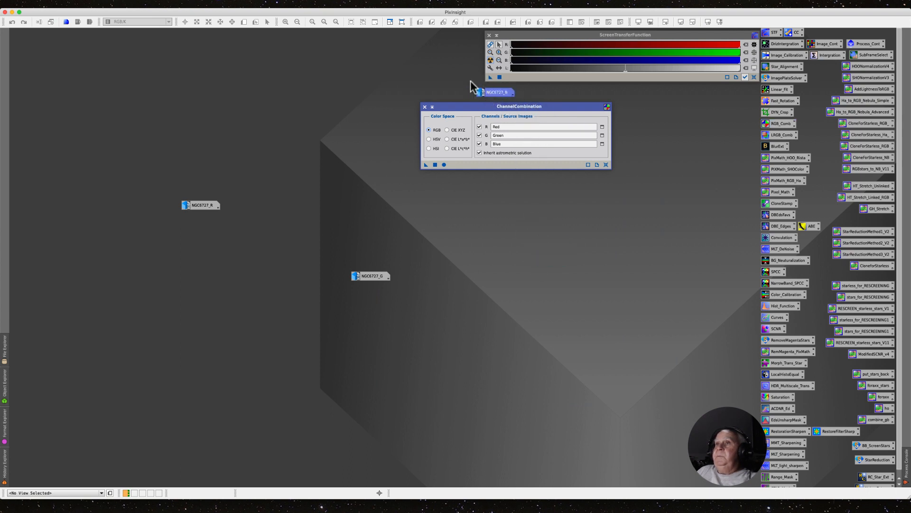
left_click_drag(380, 278, 496, 109)
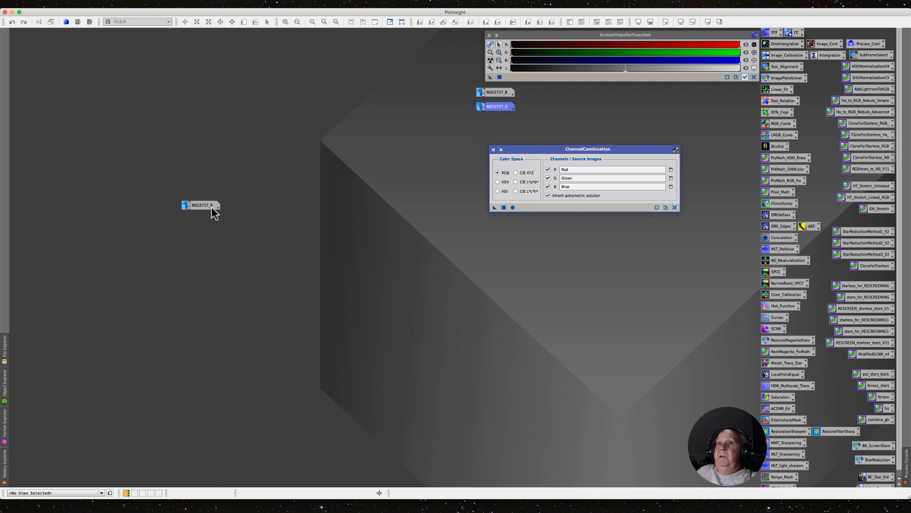
- Assign NGC6727_R, NGC6727_G and NGC6727_B to the red, green and blue channels and combine them into a new RGB image
left_click_drag(214, 207, 579, 172)
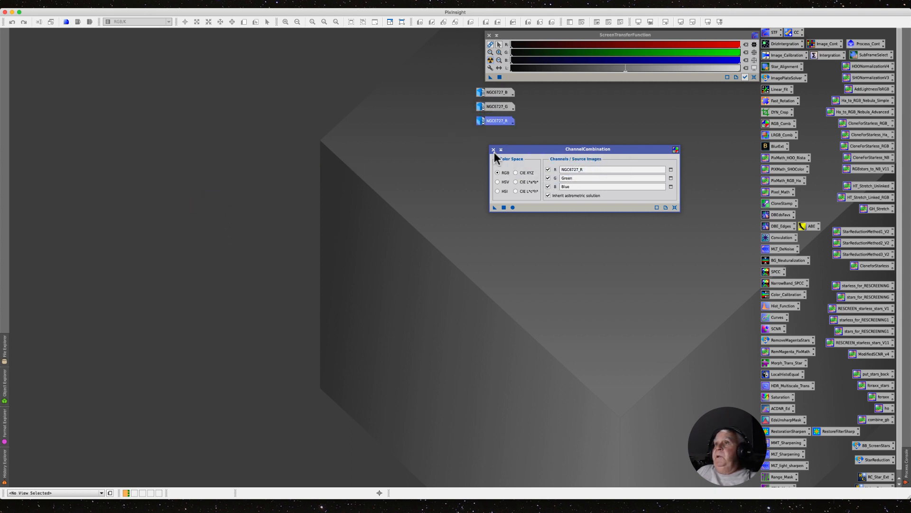
left_click_drag(494, 109, 578, 178)
left_click_drag(496, 93, 584, 191)
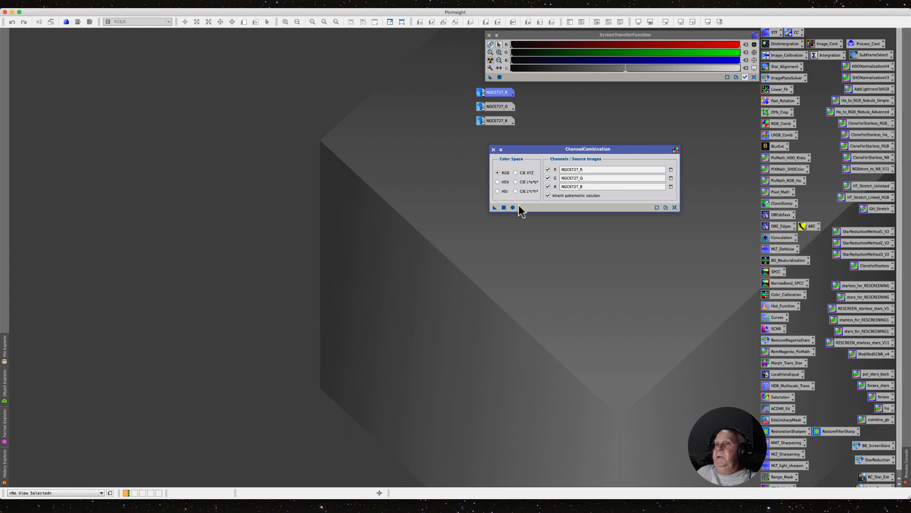
left_click(504, 208)
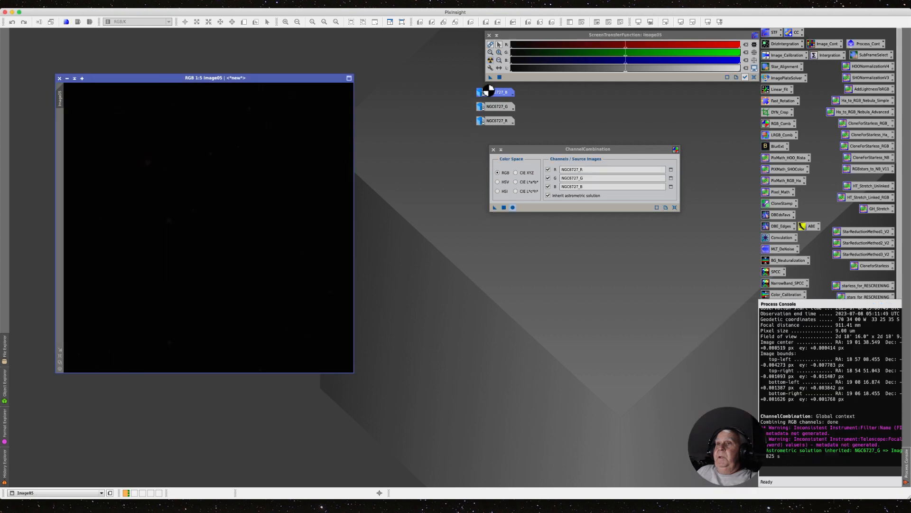
- Auto-stretch the combined RGB image on screen with linked channels and reposition its window on the workspace
left_click(491, 61)
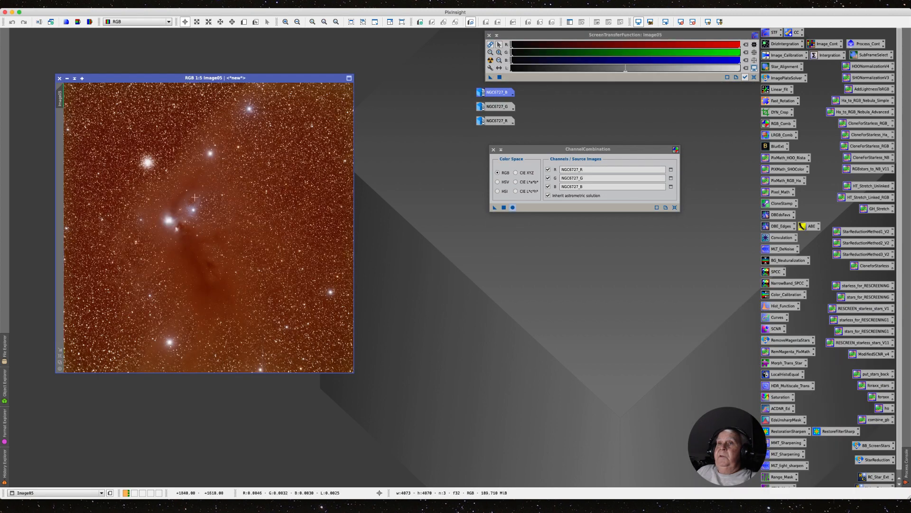
left_click_drag(94, 78, 166, 70)
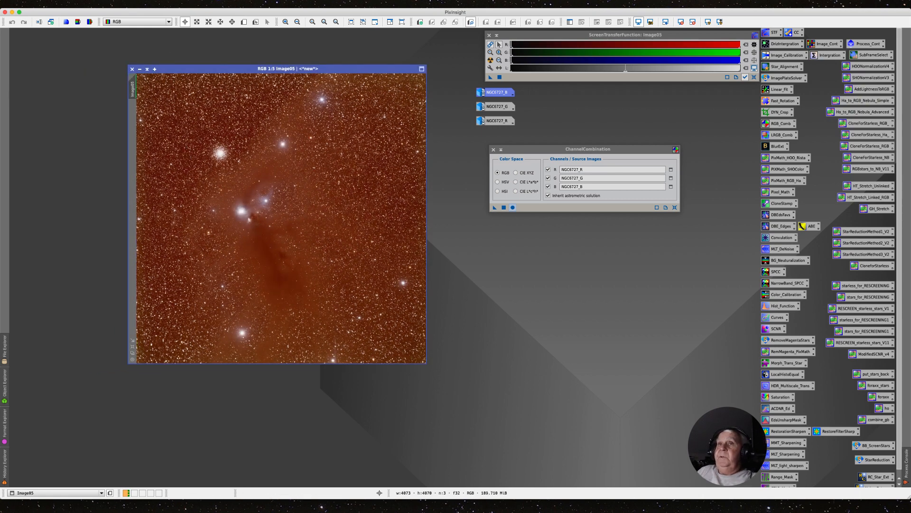
left_click_drag(190, 67, 162, 58)
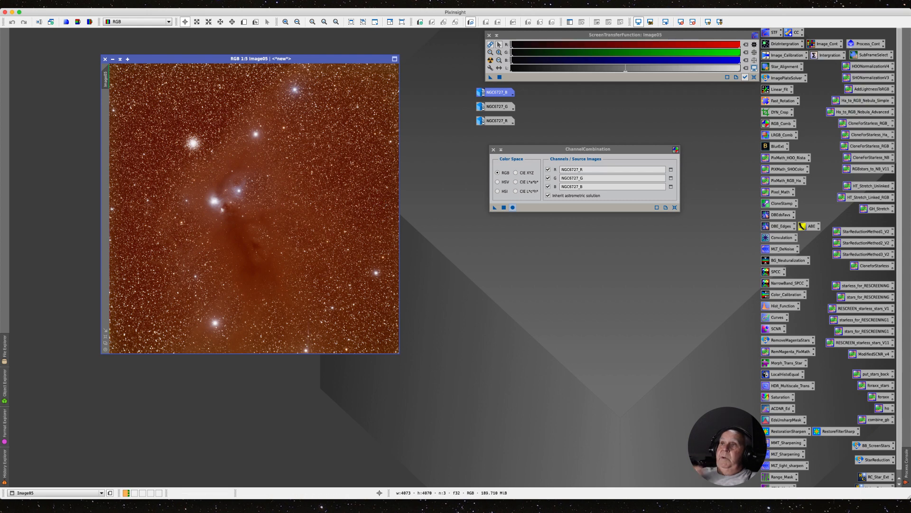
- Reapply the screen auto-stretch to the RGB image with unlinked channels, and iconize the image beside the ScreenTransferFunction window
left_click(491, 46)
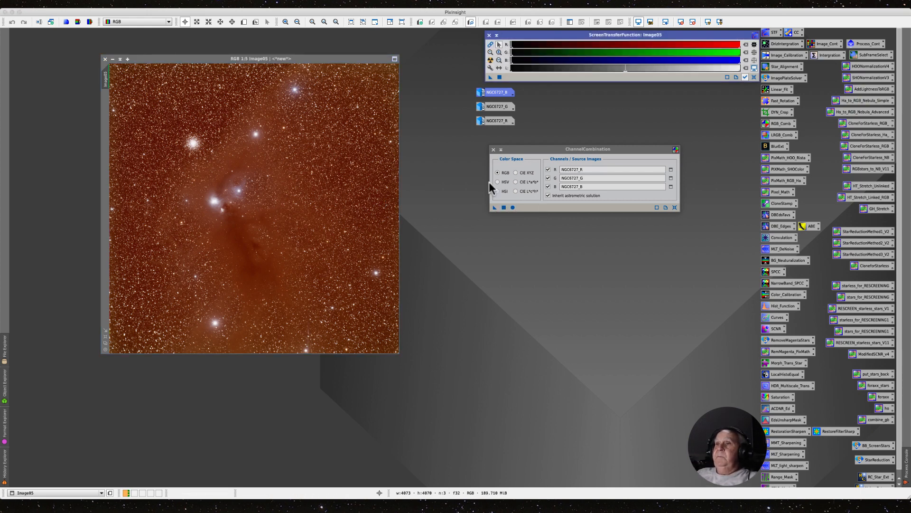
left_click(491, 60)
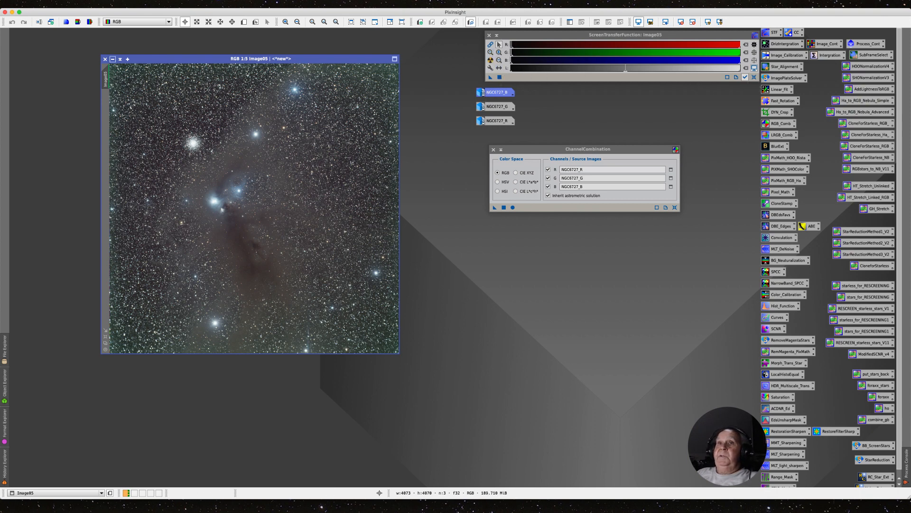
left_click(112, 59)
left_click_drag(263, 209, 442, 36)
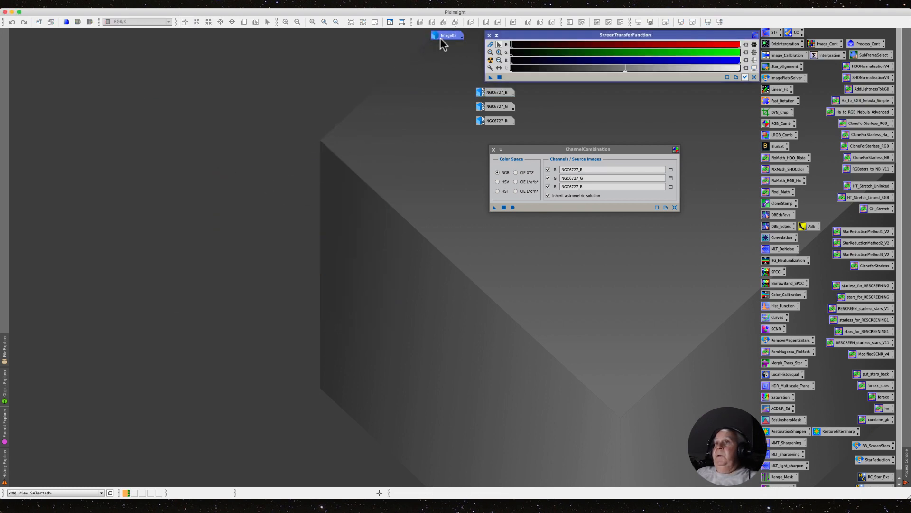
- Open the Statistics process from the image inspection tools and examine the NGC6727_B image's values
left_click(172, 4)
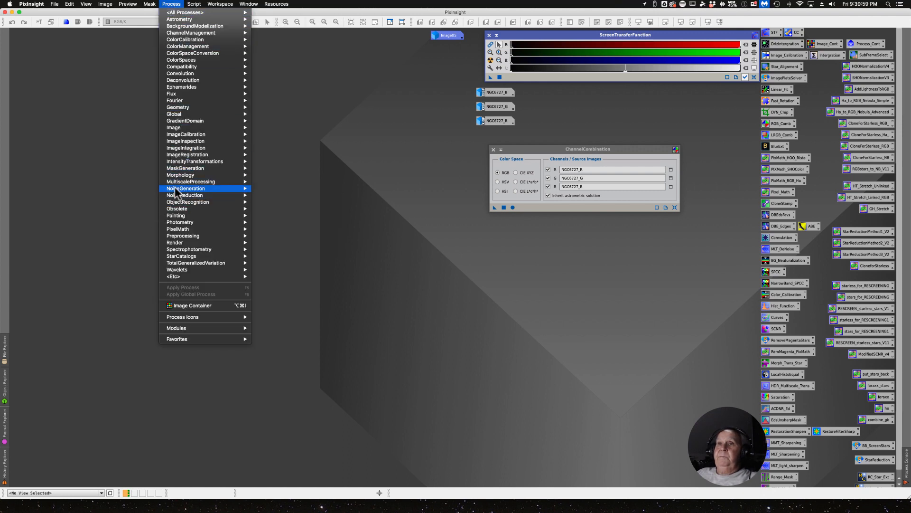
mouse_move(187, 141)
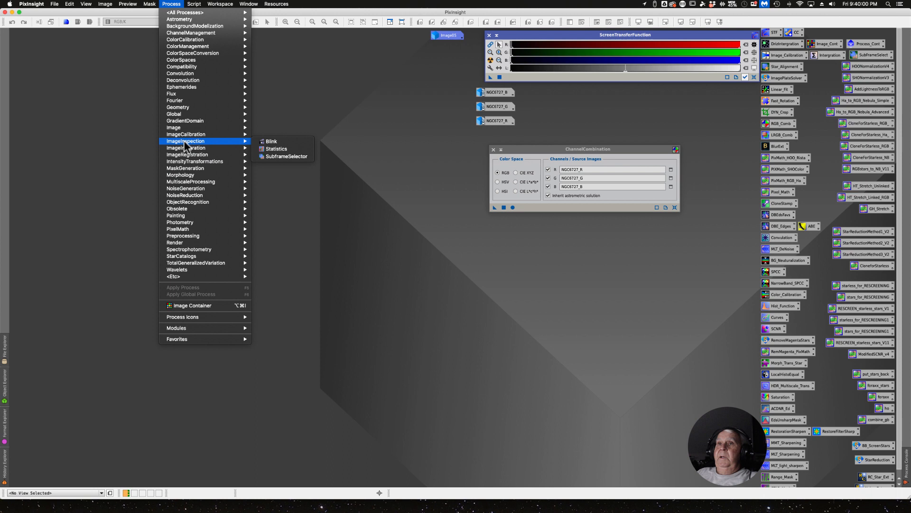
left_click(275, 149)
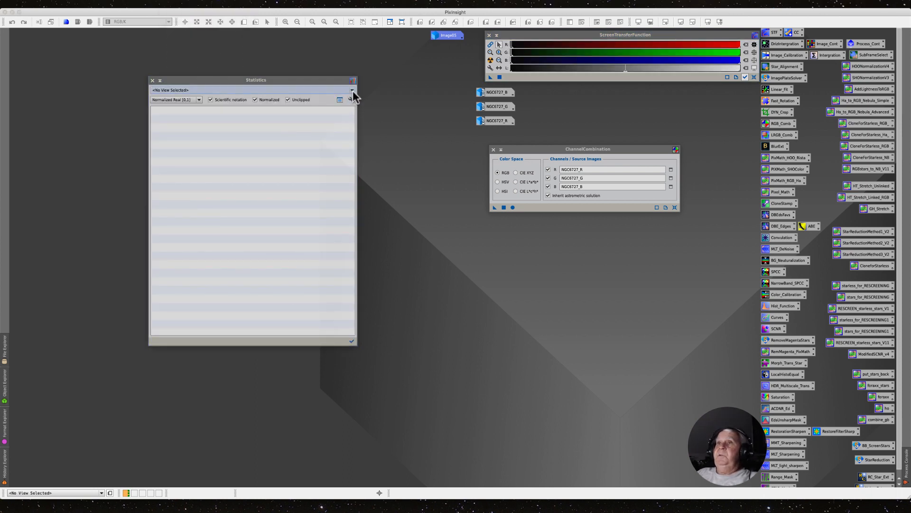
left_click(352, 90)
left_click(192, 113)
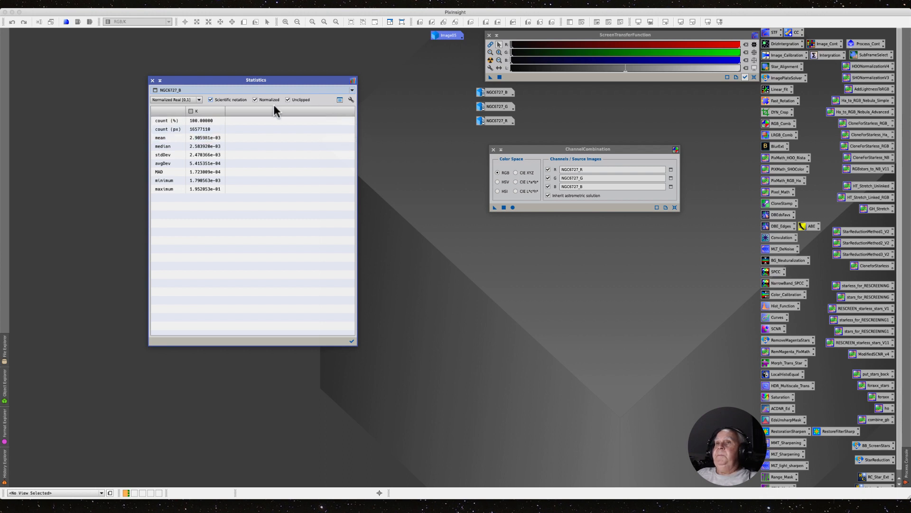
- Compare the statistics of NGC6727_G and NGC6727_R, and return to those of NGC6727_B
left_click(352, 89)
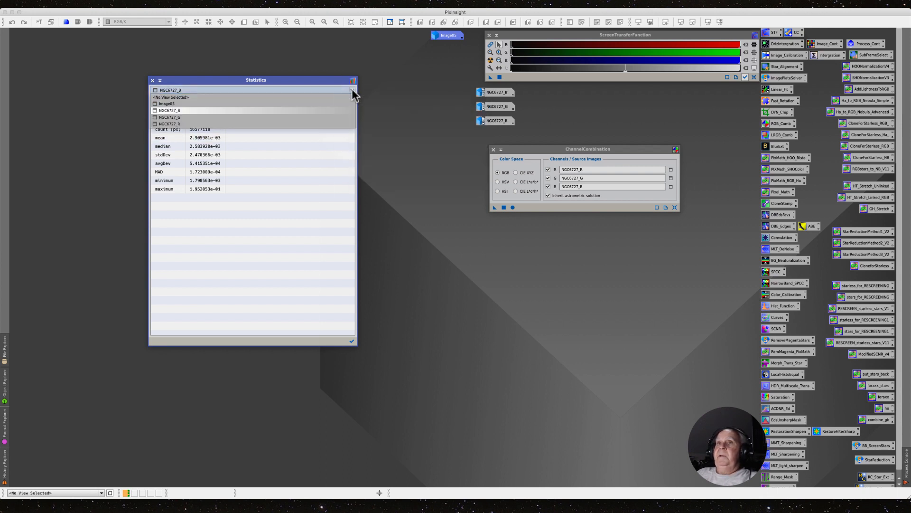
left_click(178, 118)
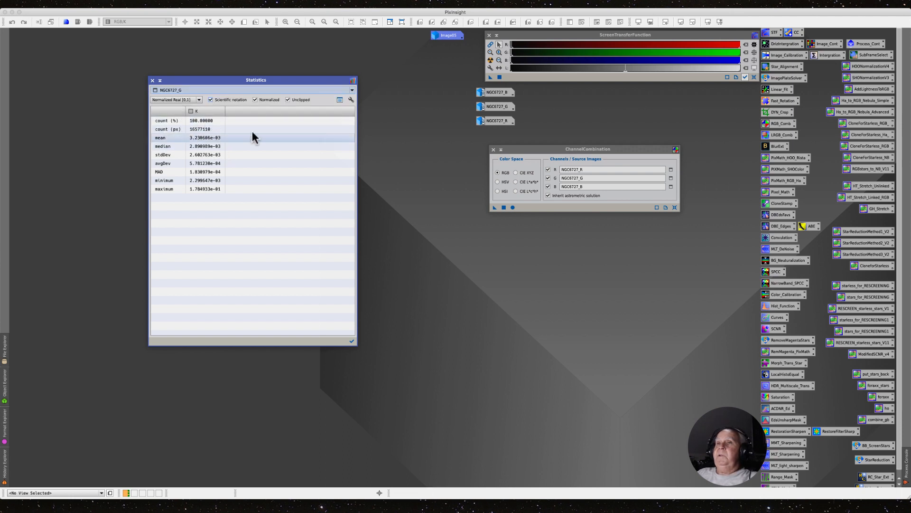
left_click(351, 90)
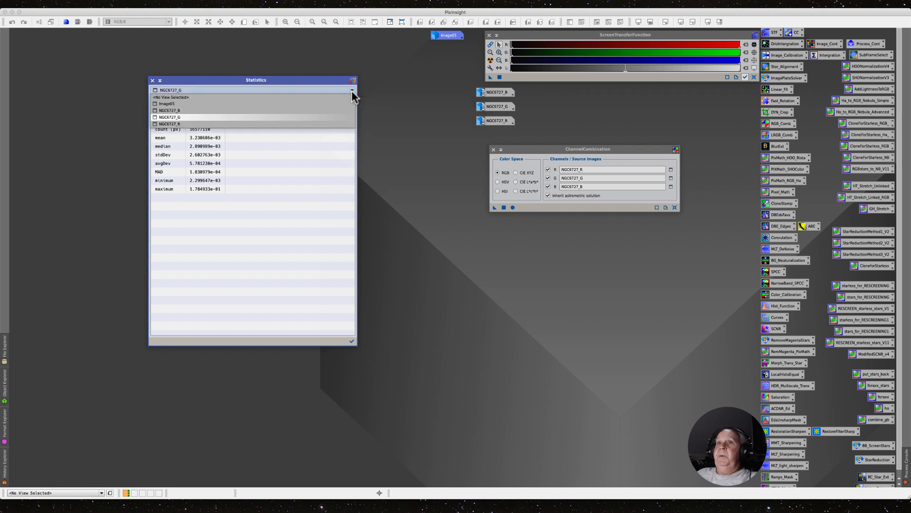
left_click(190, 123)
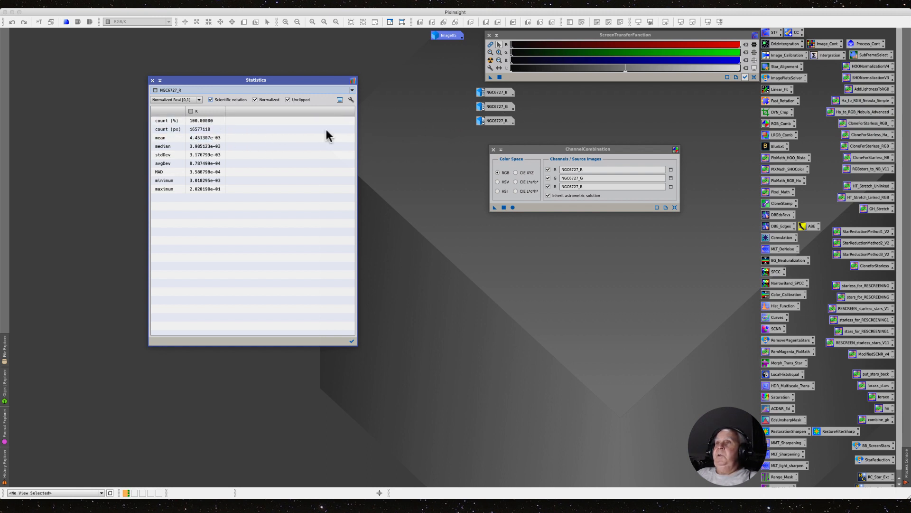
left_click(350, 90)
left_click(169, 110)
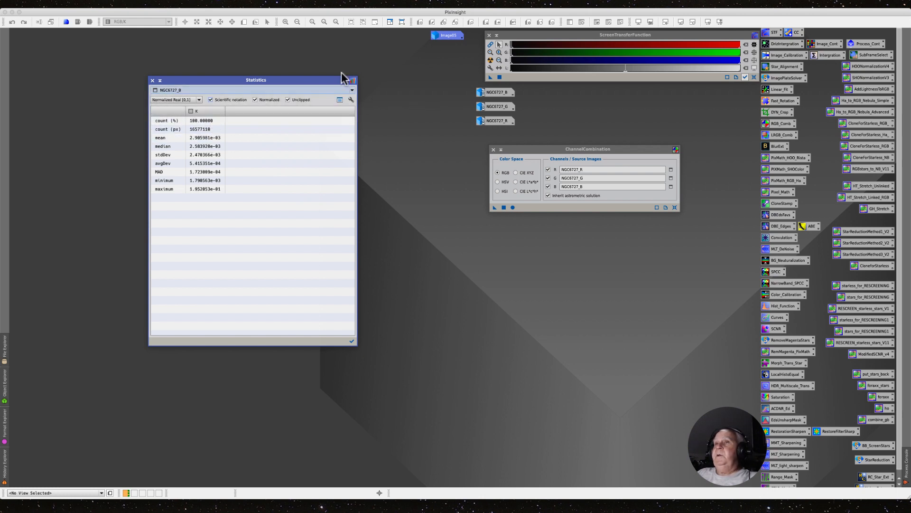
- Close Statistics and ChannelCombination, and open LinearFit with NGC6727_B as the reference image
left_click(152, 80)
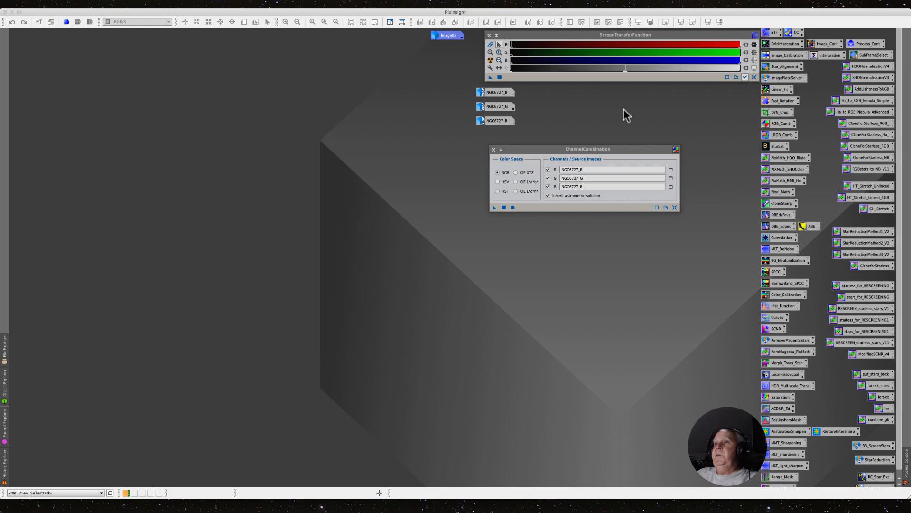
left_click(494, 150)
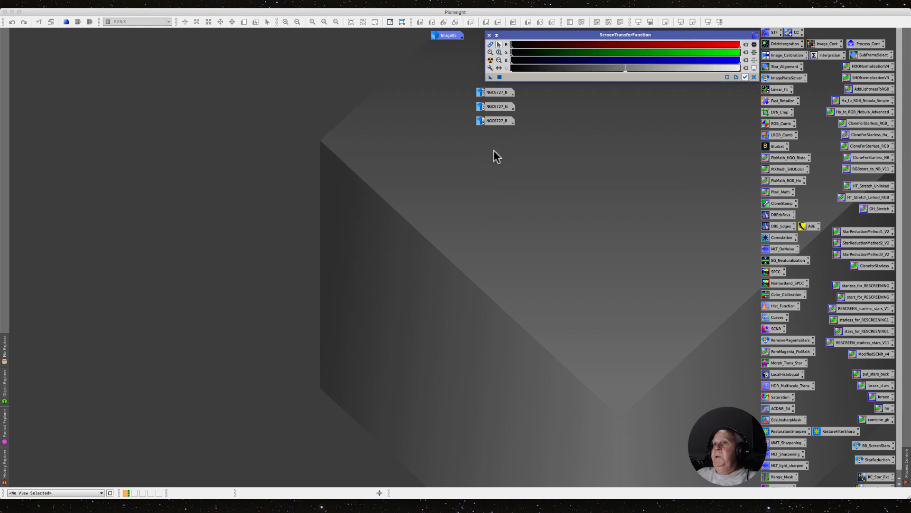
double_click(776, 89)
left_click_drag(586, 152, 562, 156)
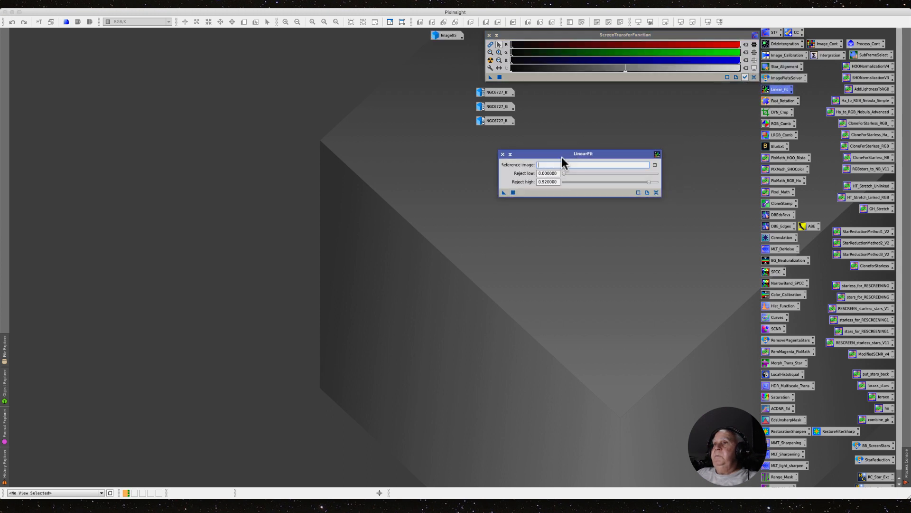
left_click_drag(493, 93, 549, 165)
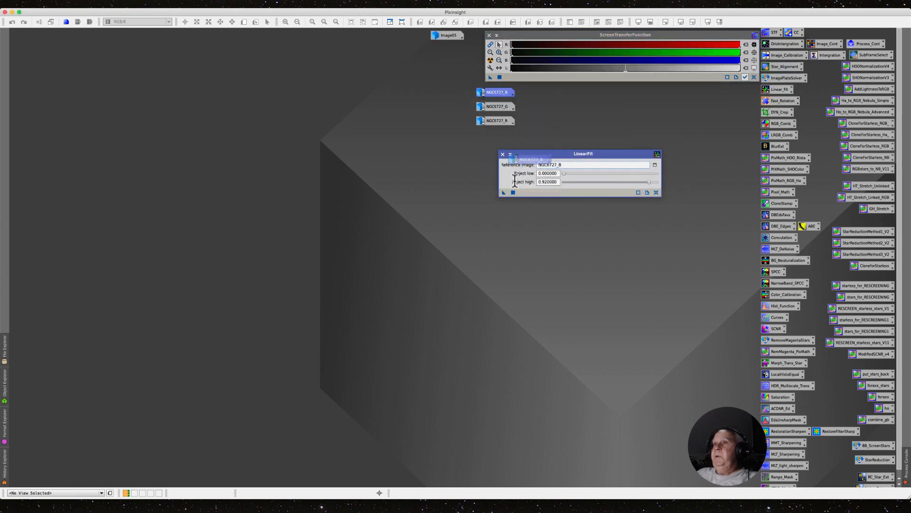
- Apply the linear fit to the NGC6727_G image and iconize it again
double_click(497, 106)
left_click_drag(503, 191, 455, 232)
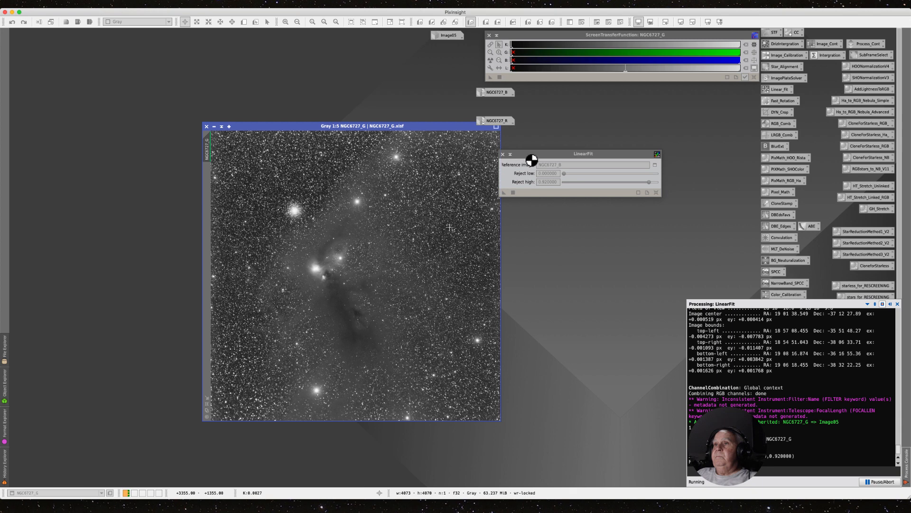
left_click_drag(532, 153, 573, 136)
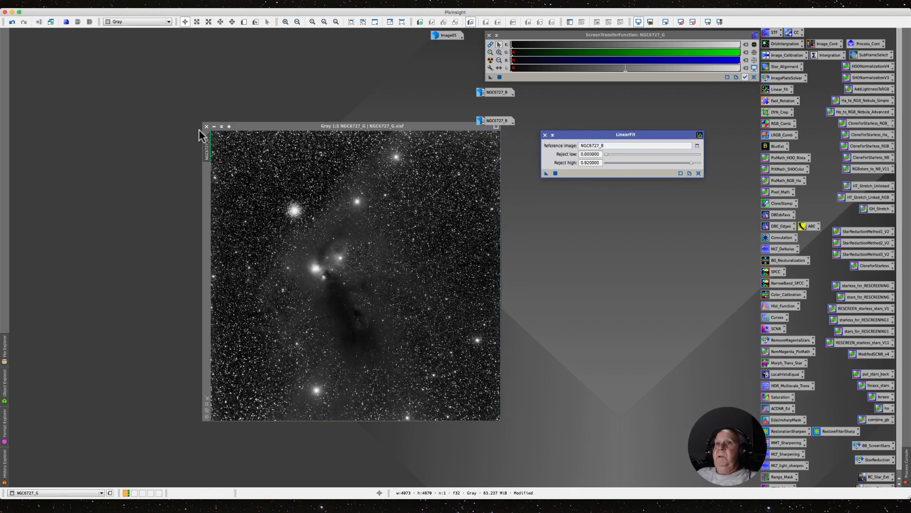
left_click(214, 128)
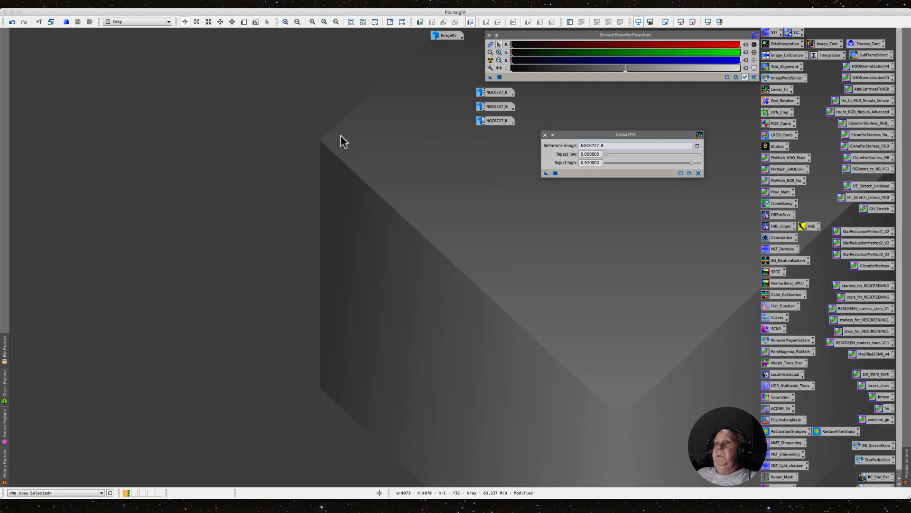
- Apply the linear fit to the NGC6727_R image, close LinearFit and iconize the image again
left_click(489, 120)
double_click(488, 120)
left_click_drag(544, 173, 219, 221)
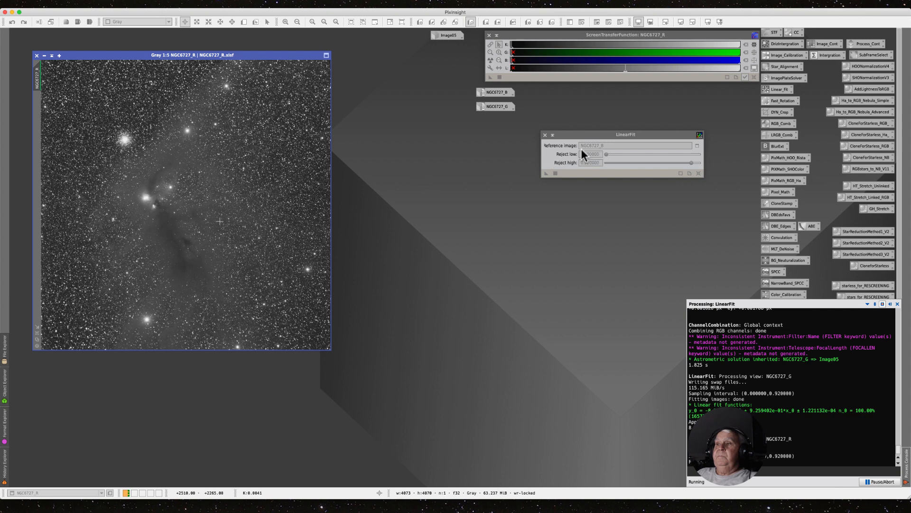
left_click(544, 135)
left_click(545, 136)
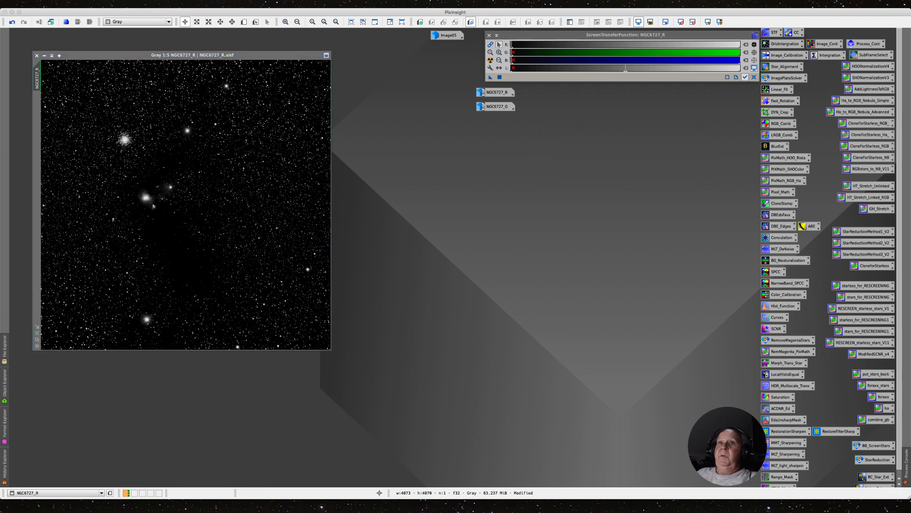
left_click(45, 56)
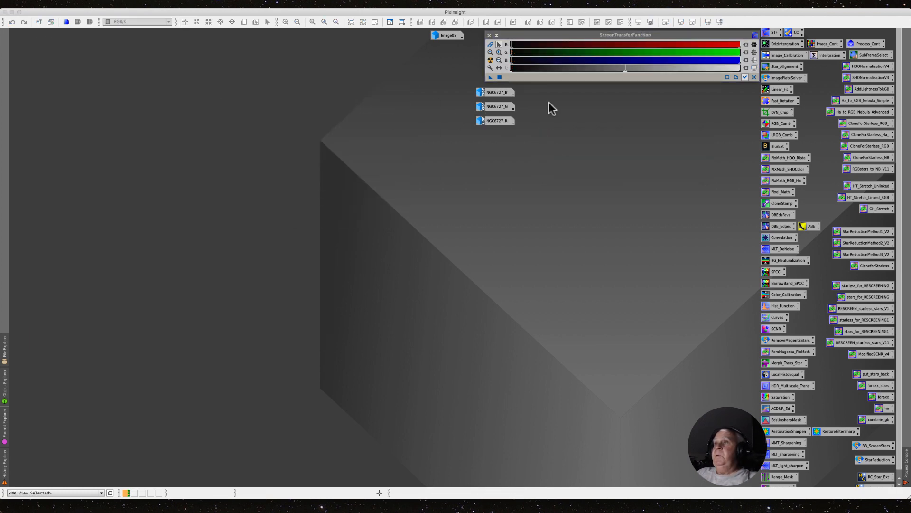
- Combine NGC6727_R, NGC6727_G and NGC6727_B into a new RGB image with ChannelCombination and auto-stretch it on screen
double_click(776, 125)
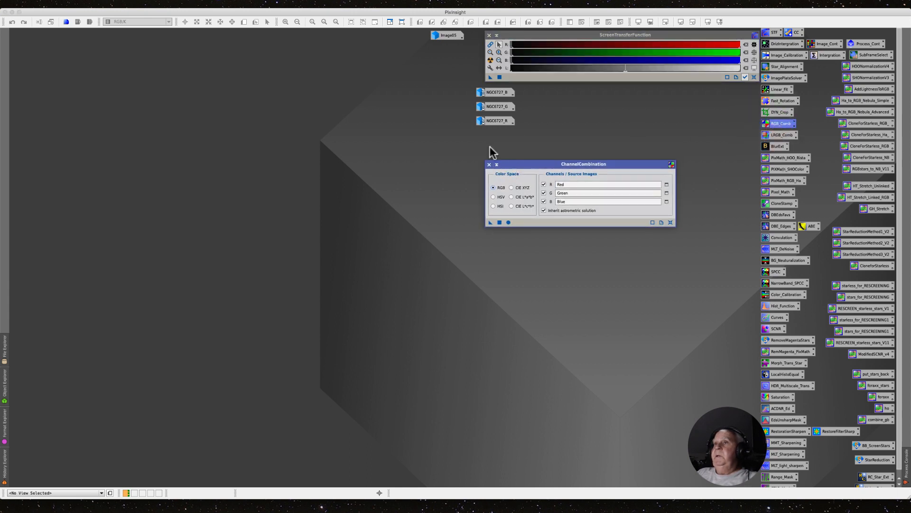
left_click_drag(499, 95, 586, 206)
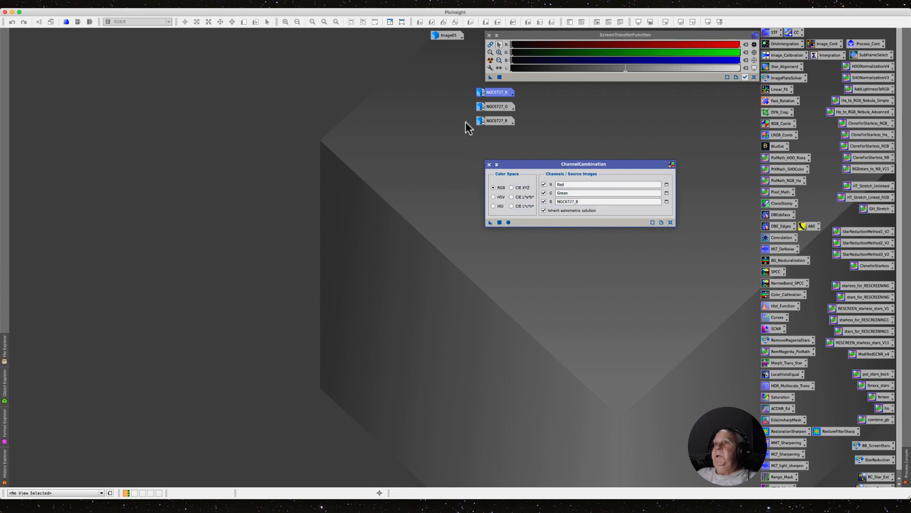
left_click_drag(505, 108, 579, 202)
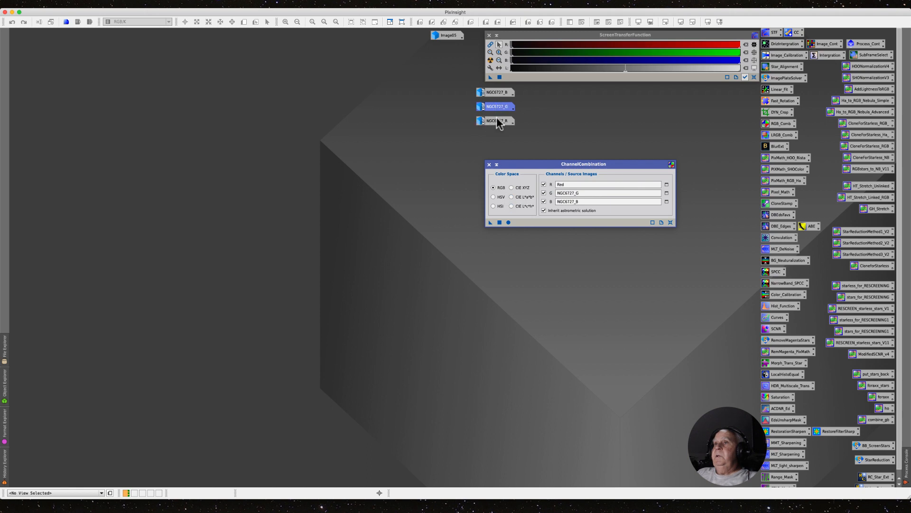
left_click_drag(497, 121, 601, 186)
left_click(494, 61)
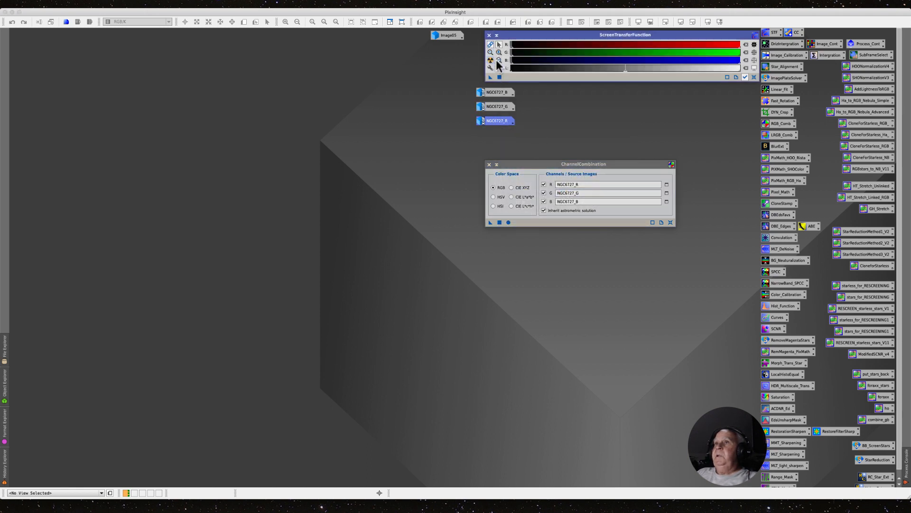
left_click(509, 222)
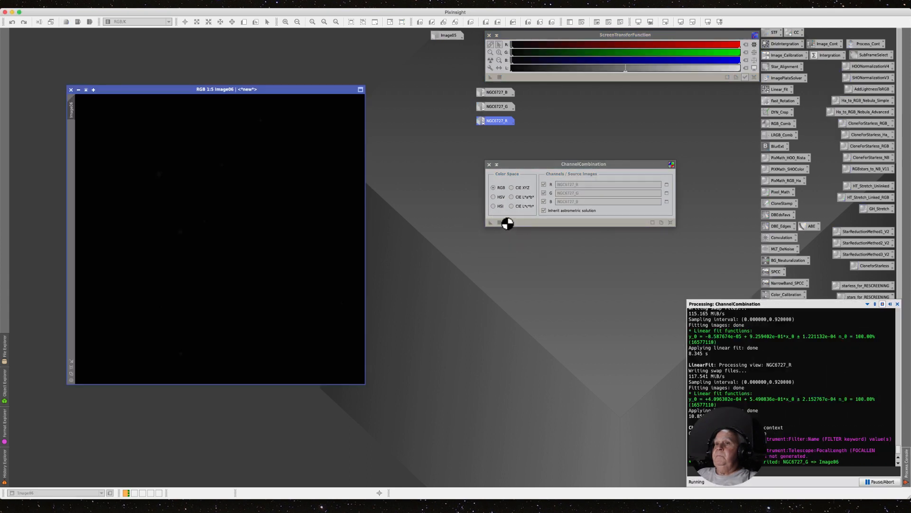
left_click(491, 61)
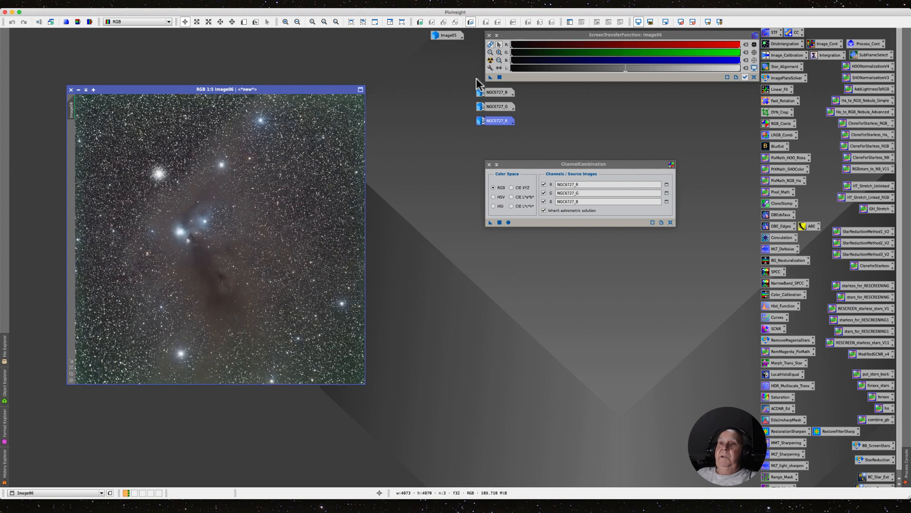
- Restore Image05 and compare it side by side with the newly combined image at the same zoom
double_click(447, 35)
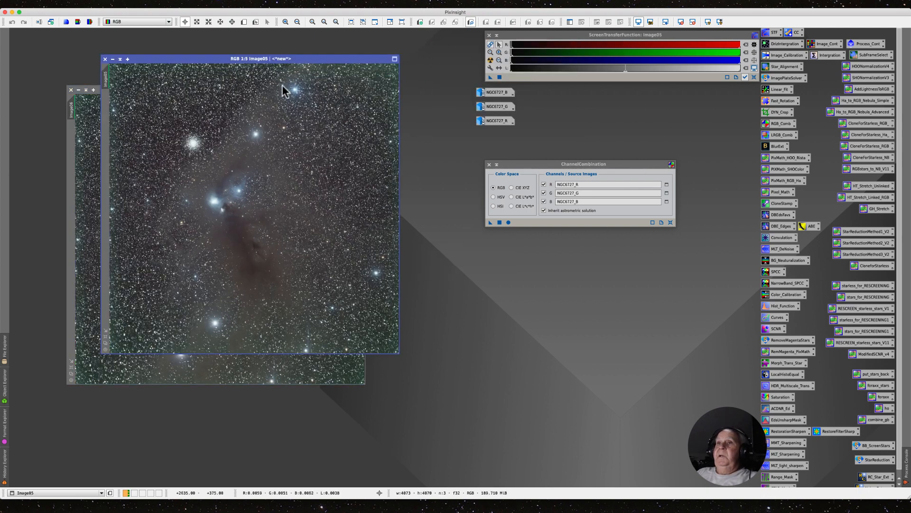
left_click_drag(206, 61, 476, 98)
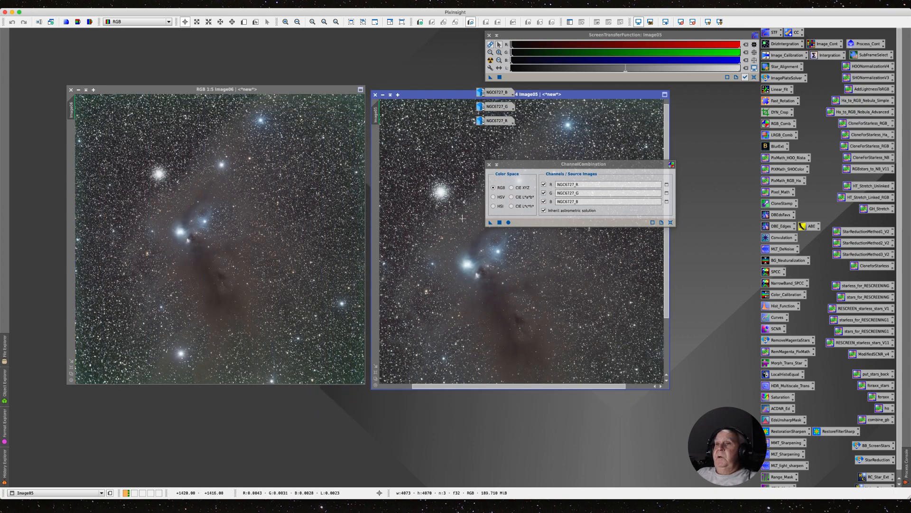
scroll(461, 218, "down", 1)
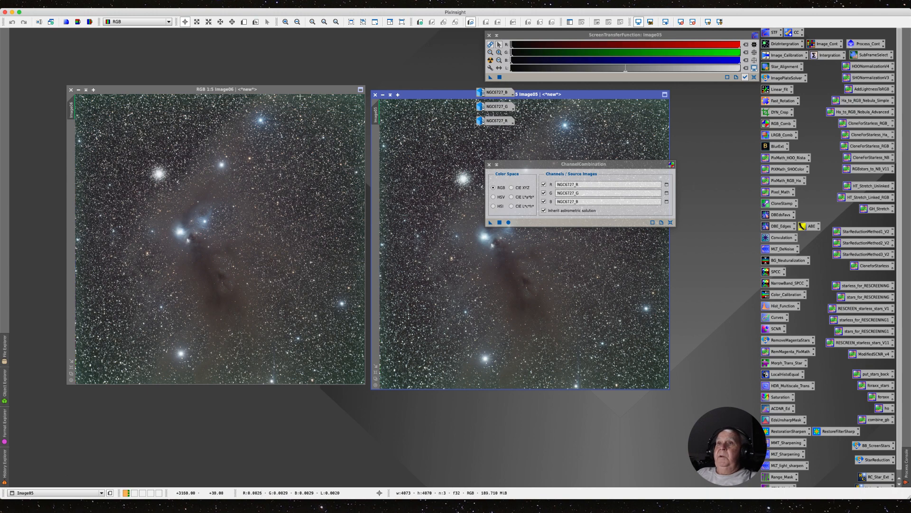
left_click_drag(299, 90, 284, 91)
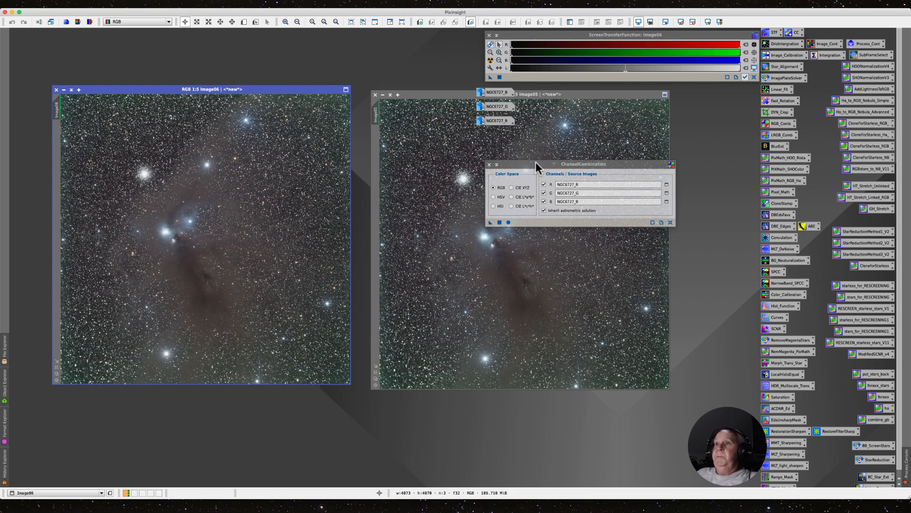
- Close ChannelCombination and iconize Image05 beside the NGC6727_B icon
left_click(489, 165)
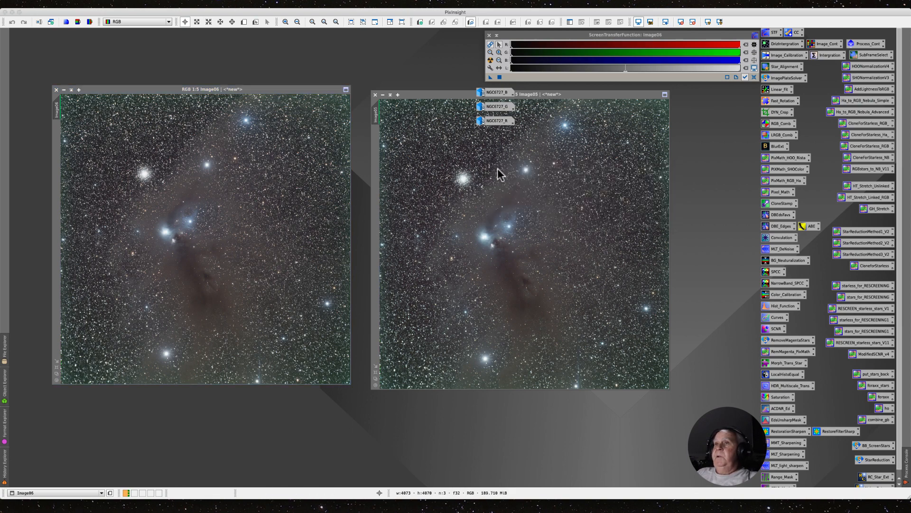
left_click(382, 95)
left_click_drag(437, 35, 534, 92)
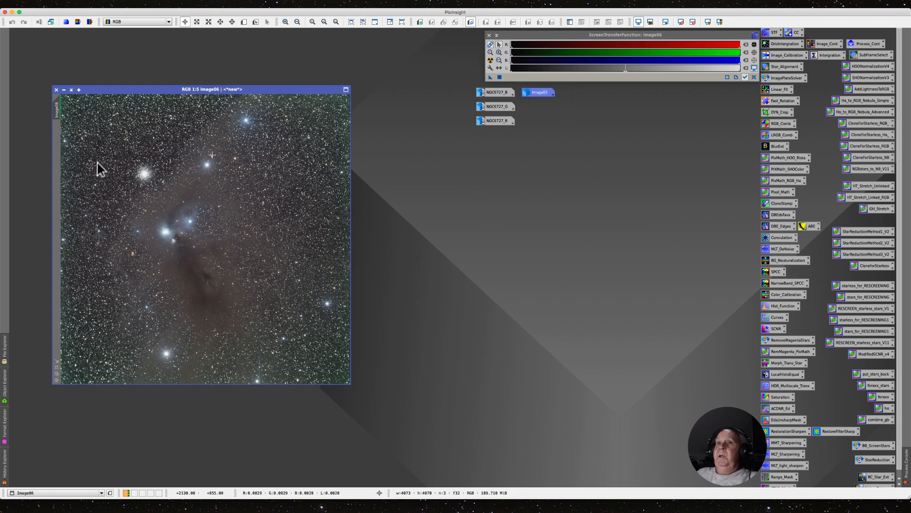
- Change the identifier of the new combined image to RGB
right_click(54, 106)
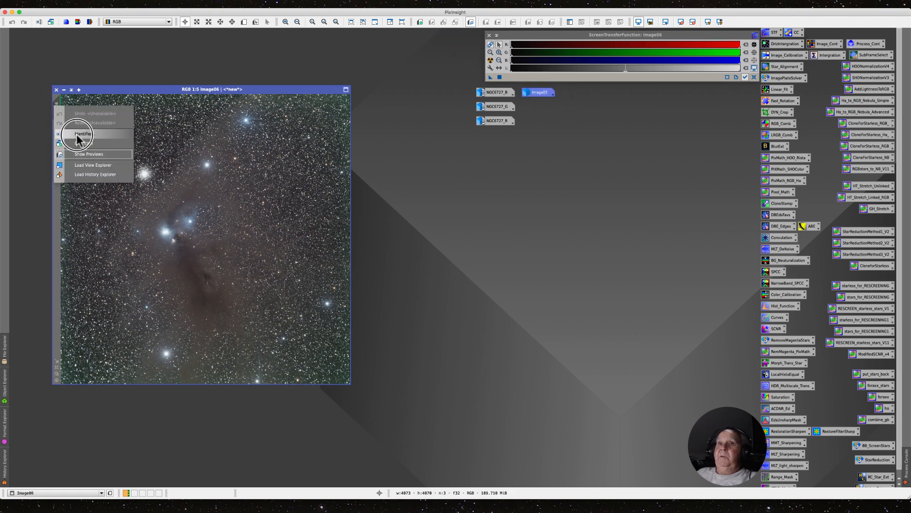
left_click(76, 134)
type("RGB")
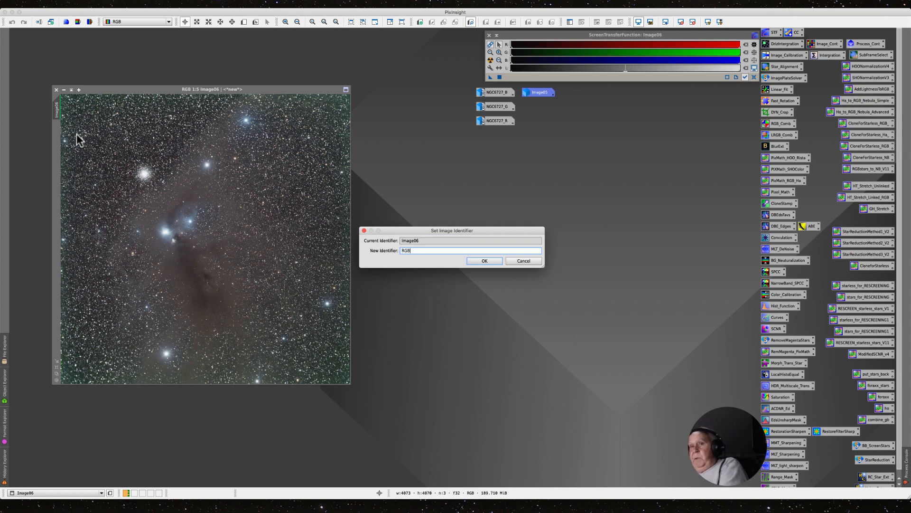
key("Return")
- Duplicate the RGB image, iconize the original and place its icon beneath Image05
mouse_move(59, 105)
left_click_drag(57, 105, 31, 105)
left_click(63, 90)
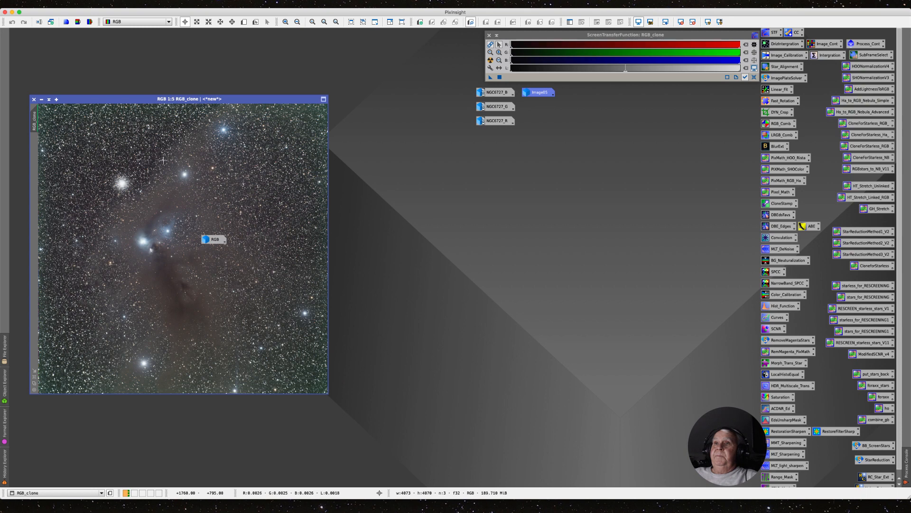
left_click_drag(214, 240, 526, 108)
- Change the identifier of the duplicated RGB image to RGB_LinearFit
right_click(35, 117)
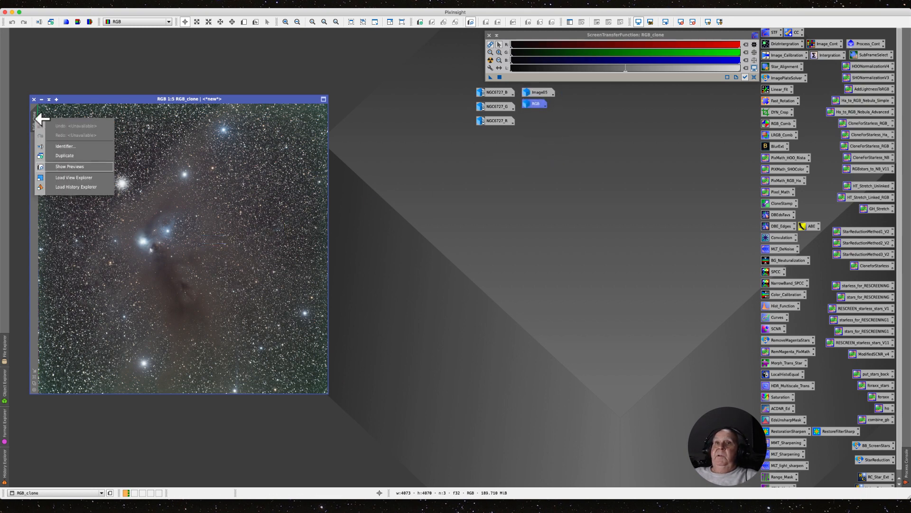
left_click(61, 147)
key("Right")
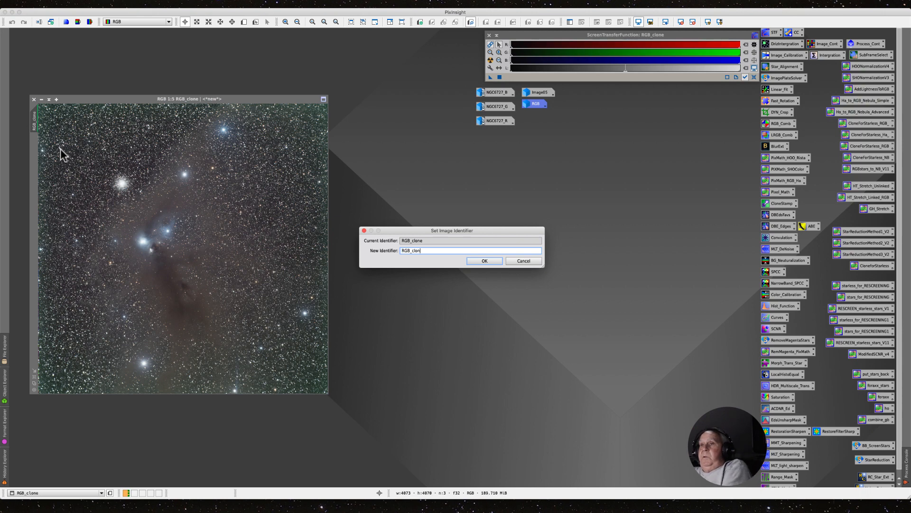
type("LibnearF")
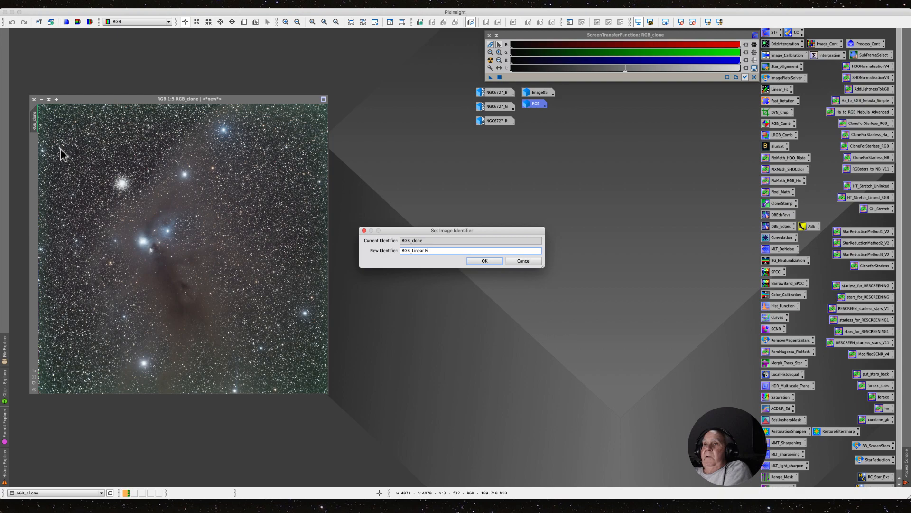
key("Return")
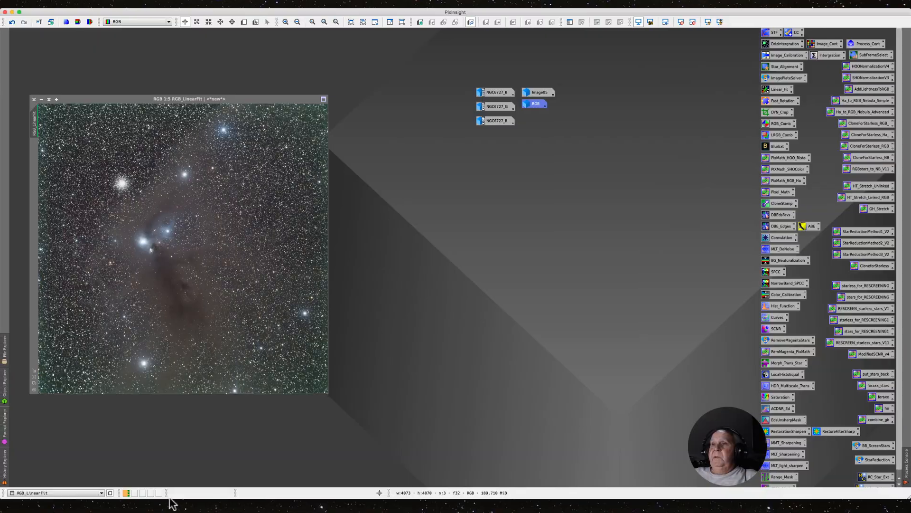
- Duplicate the RGB_LinearFit image, iconize the original and place its icon beneath the RGB icon
left_click_drag(110, 98, 200, 77)
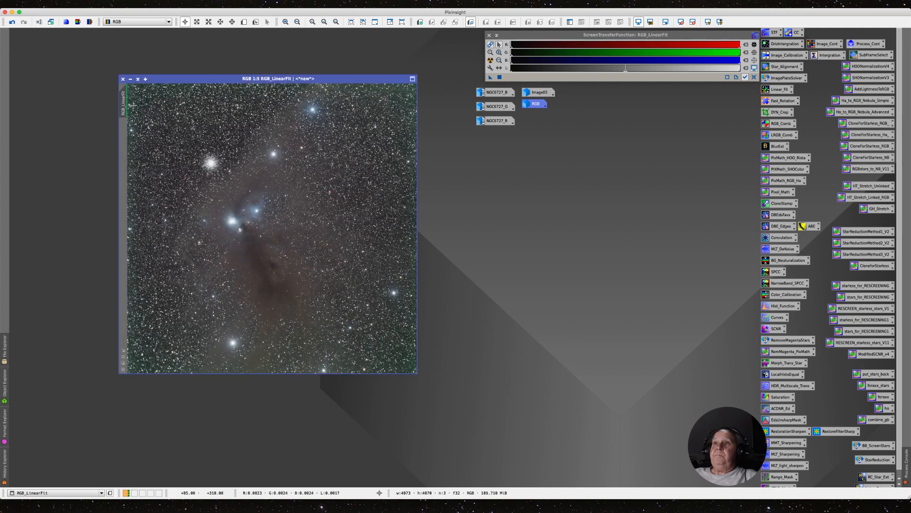
left_click_drag(125, 105, 67, 118)
left_click(129, 79)
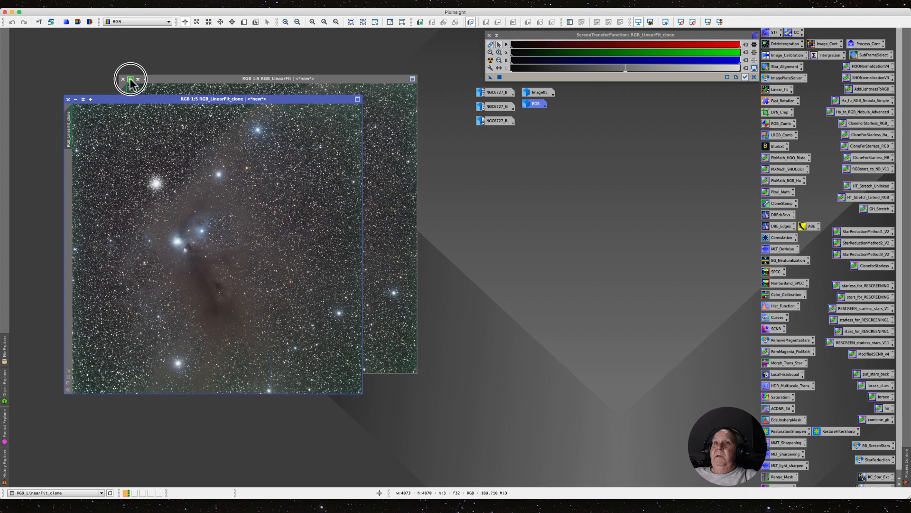
left_click(130, 79)
mouse_move(290, 229)
left_mouse_down()
mouse_move(418, 204)
mouse_move(542, 118)
left_mouse_up()
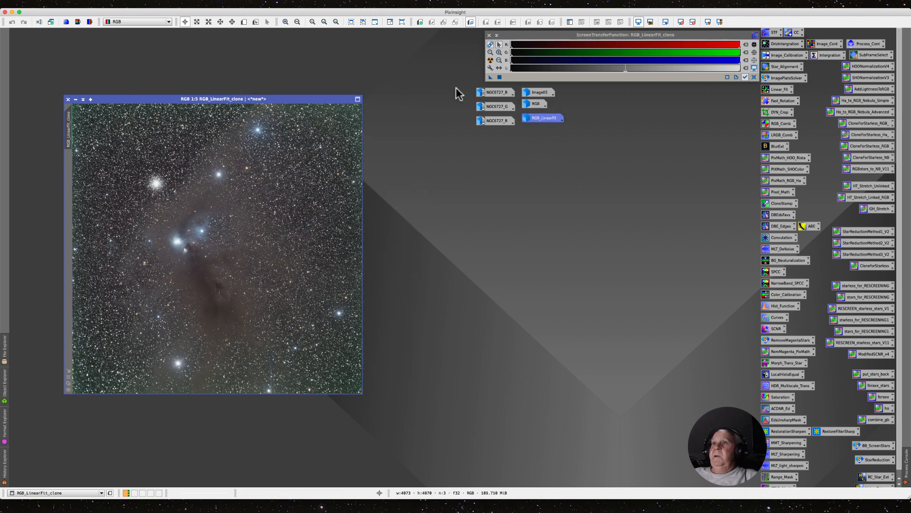
- Left-align the NGC6727_B, NGC6727_G and NGC6727_R image icons and shift the RGB_LinearFit_clone window slightly
left_click_drag(455, 88, 515, 145)
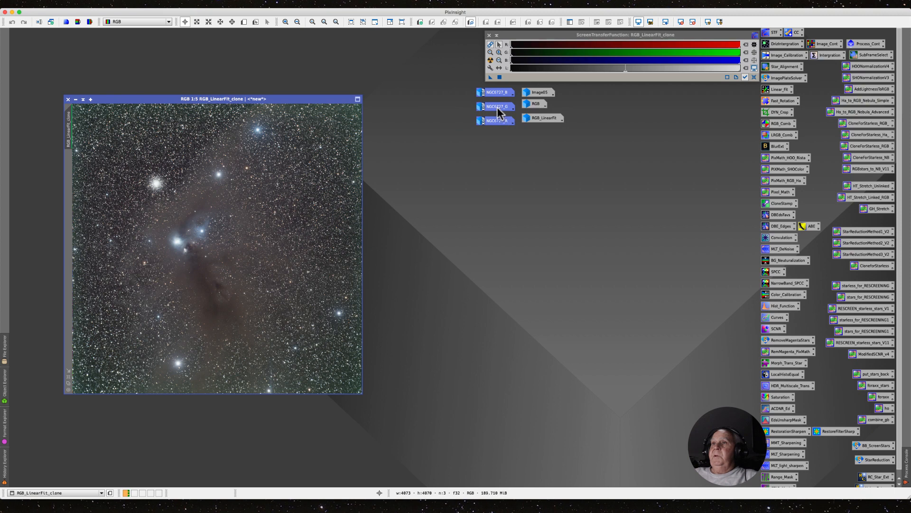
right_click(500, 108)
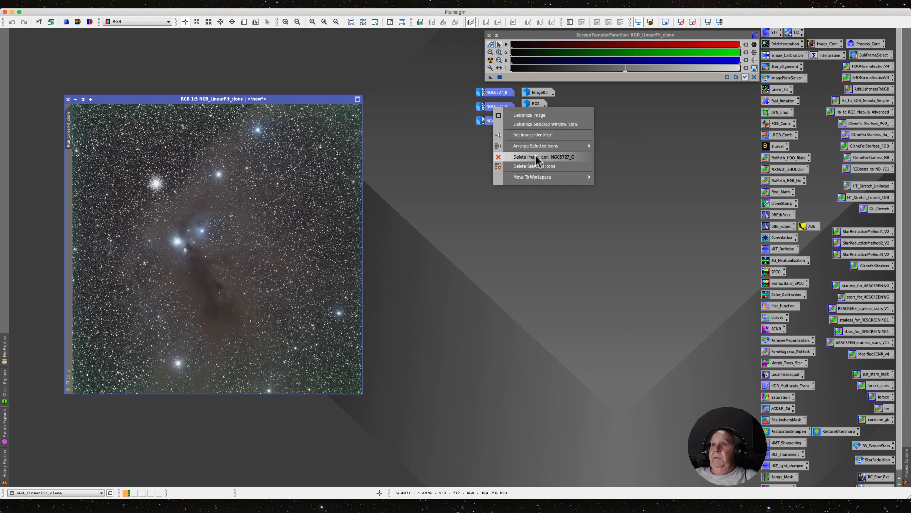
mouse_move(524, 146)
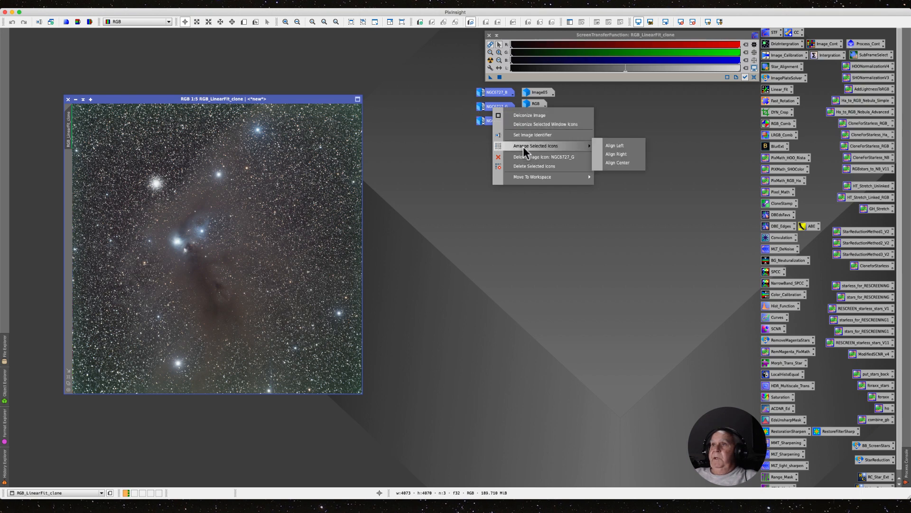
left_click(614, 147)
left_click_drag(256, 99, 290, 93)
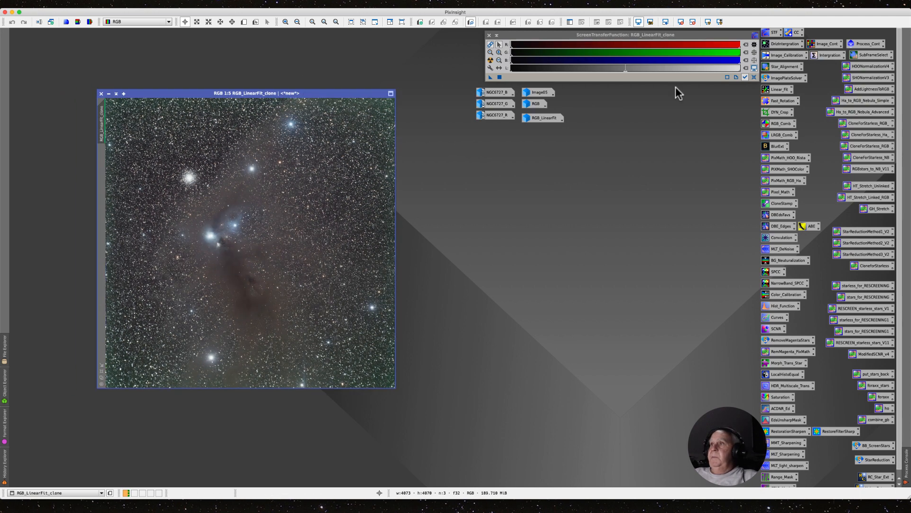
- Open the BlurXTerminator process and set Sharpen Stars to 0.35
double_click(774, 146)
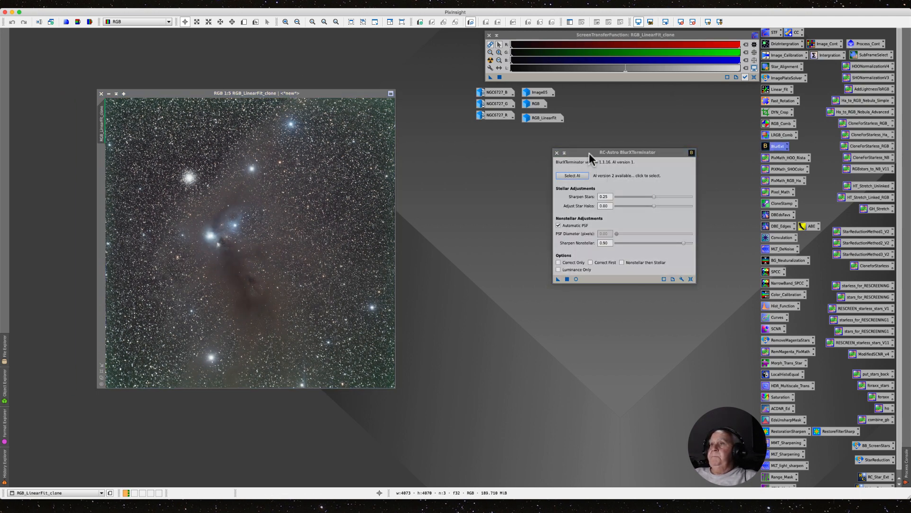
left_click_drag(588, 153, 537, 151)
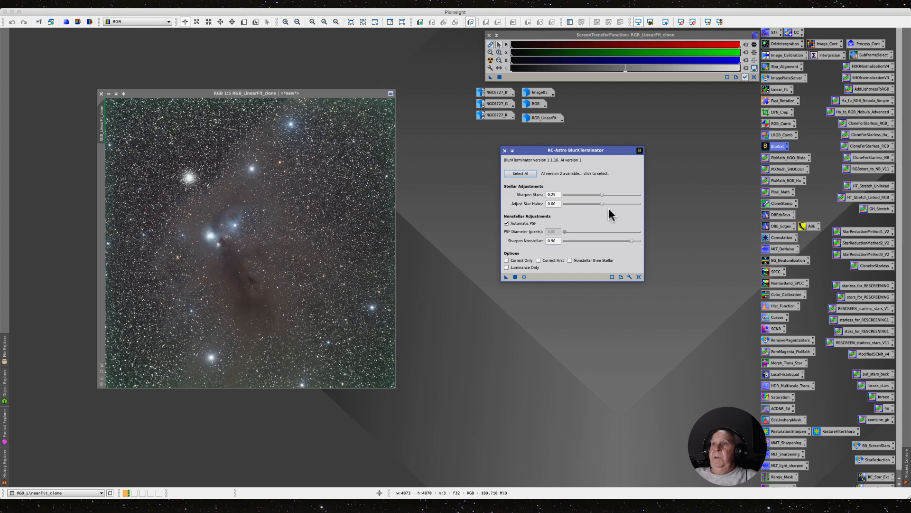
left_click_drag(603, 194, 618, 195)
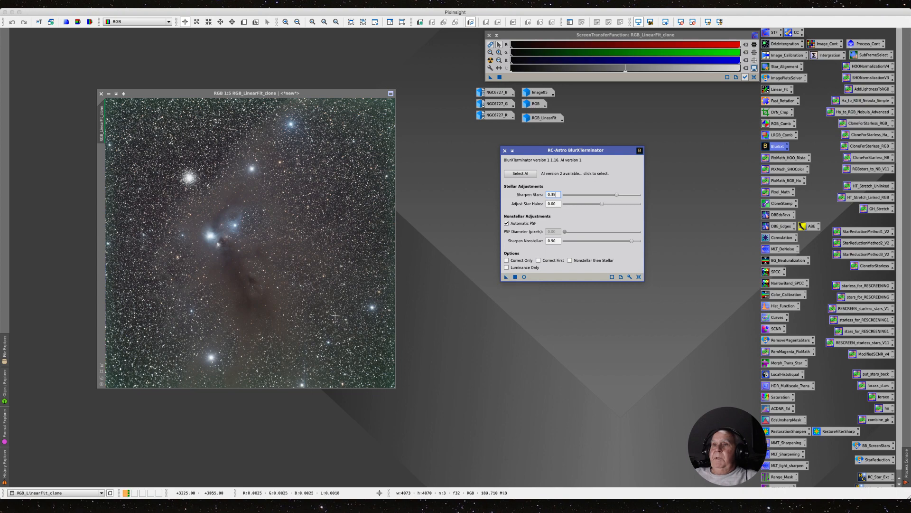
scroll(302, 311, "up", 1)
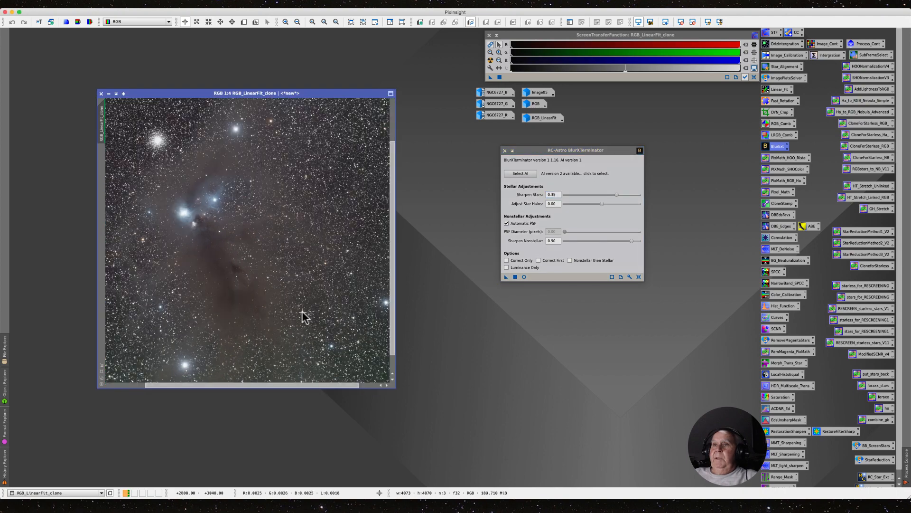
scroll(302, 311, "down", 1)
scroll(303, 312, "down", 1)
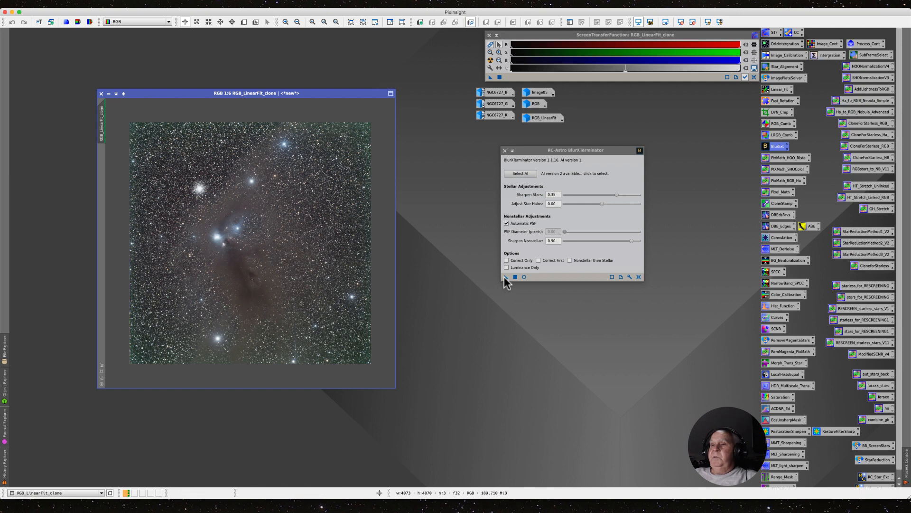
- Try to apply BlurXTerminator to the RGB_LinearFit_clone image and abort the run
left_click_drag(505, 276, 314, 272)
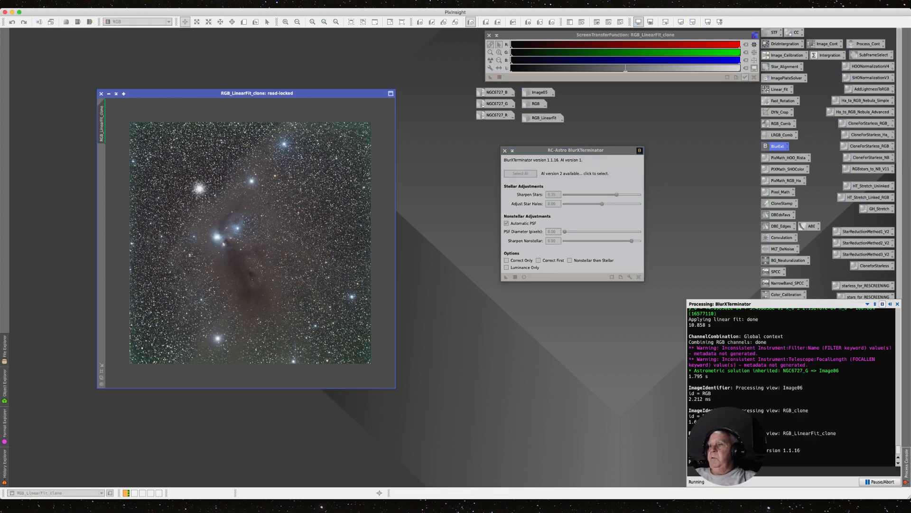
left_click(880, 481)
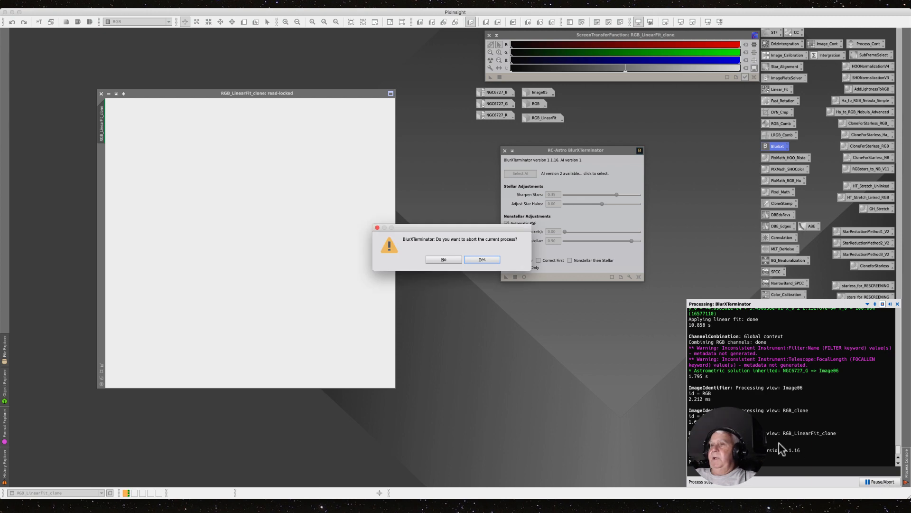
left_click(483, 259)
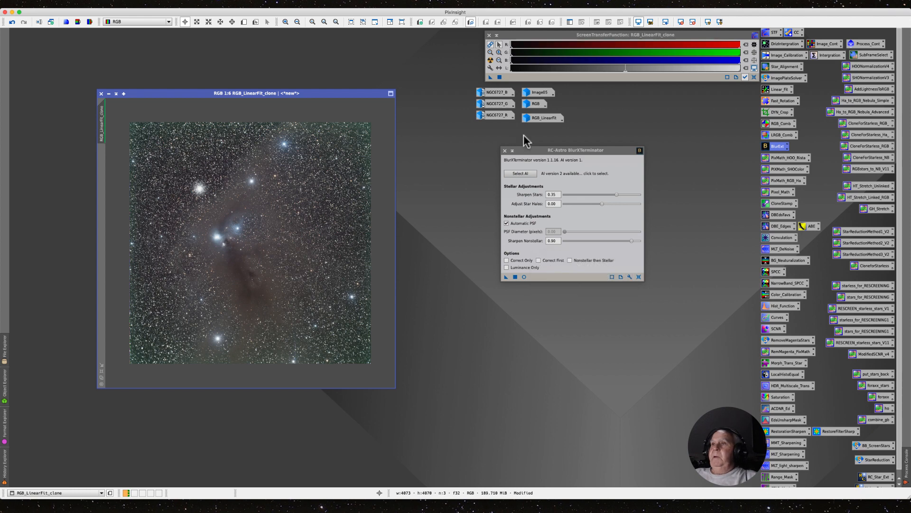
- Move the BlurXTerminator dialog and image window, launch the GAME script, enable AutoSTF and maximize its window
left_click_drag(540, 149, 646, 86)
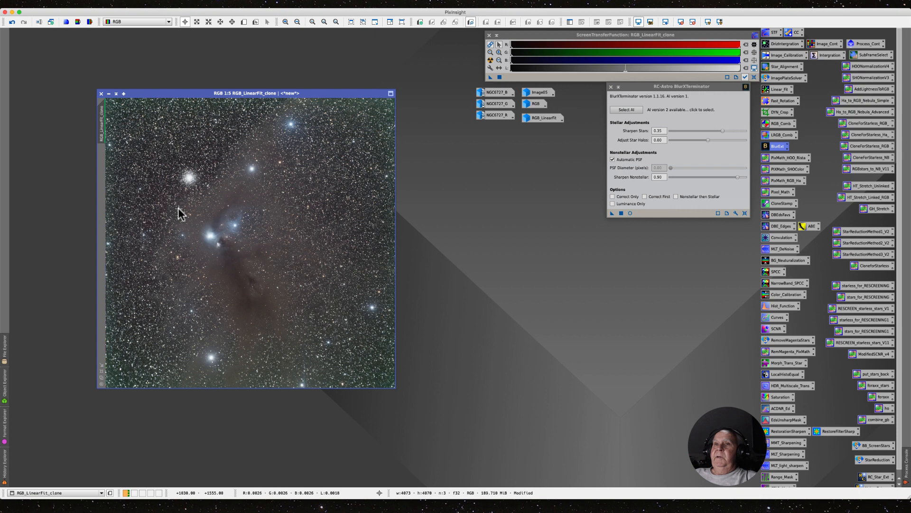
scroll(178, 207, "up", 2)
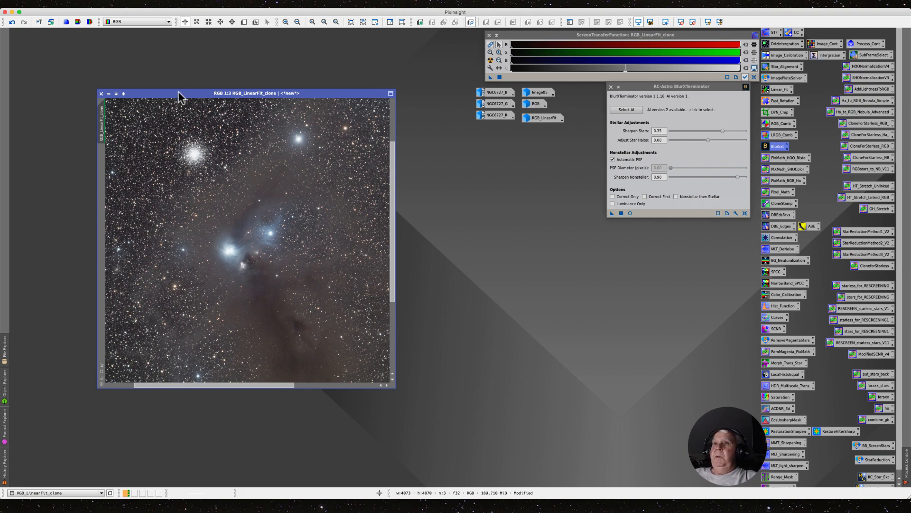
left_click_drag(177, 91, 213, 84)
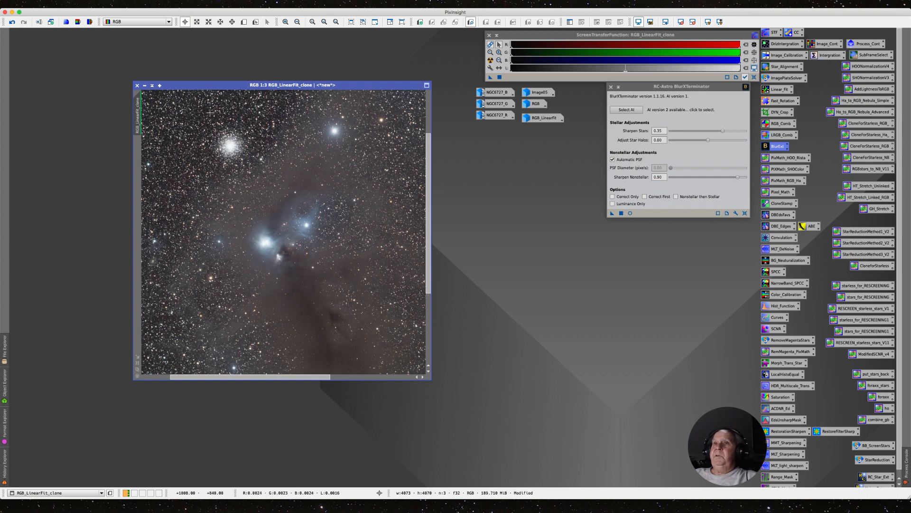
scroll(209, 124, "down", 1)
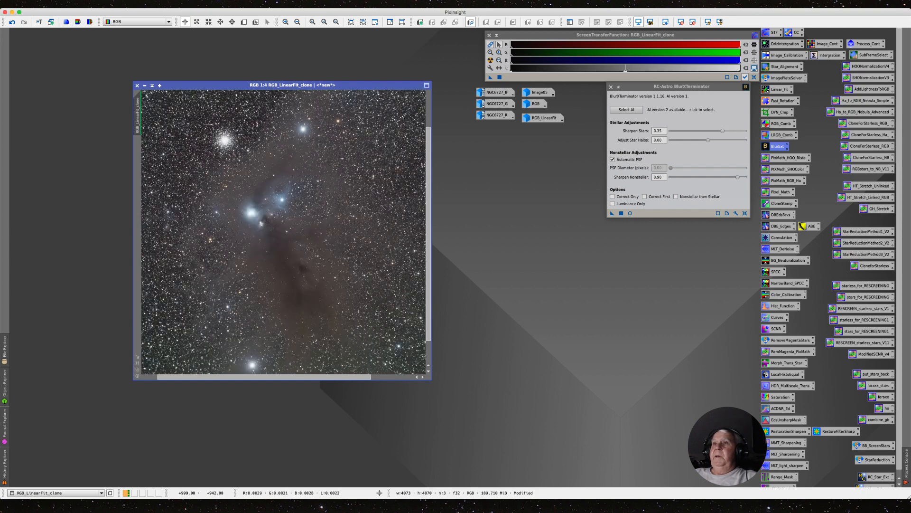
left_click(194, 4)
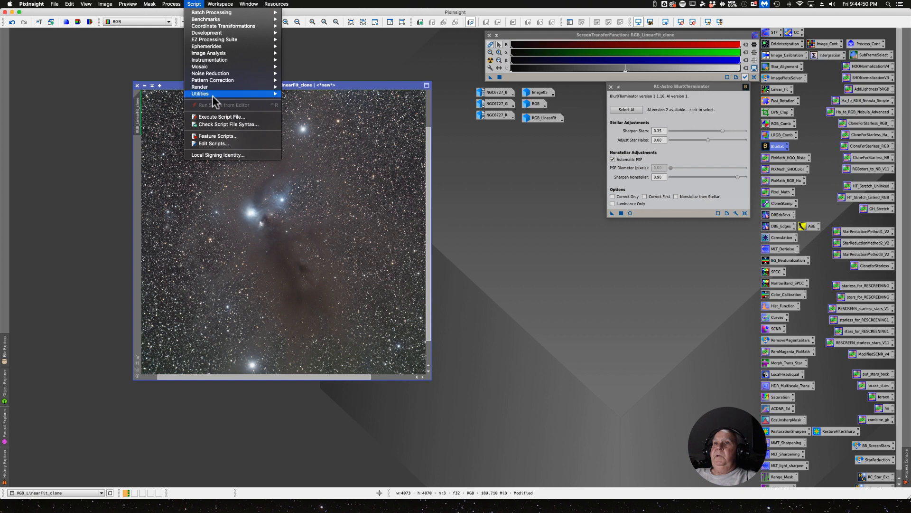
mouse_move(216, 94)
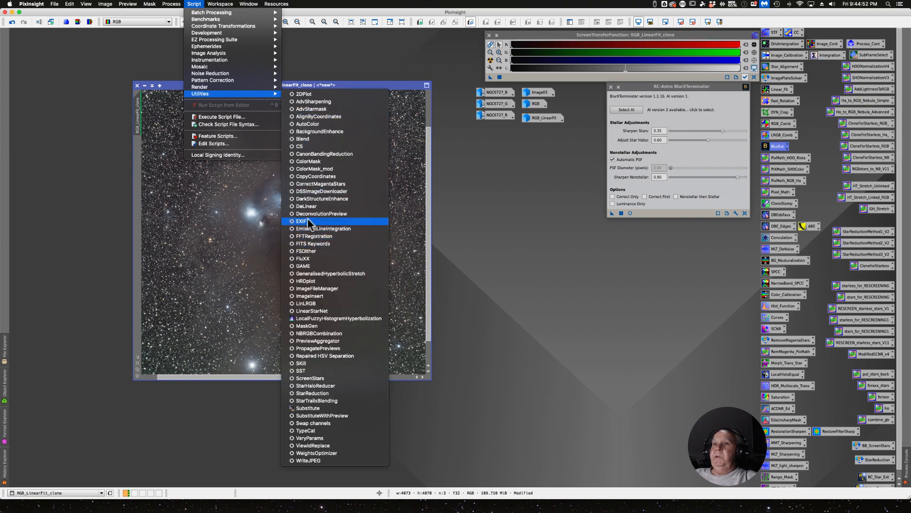
left_click(303, 266)
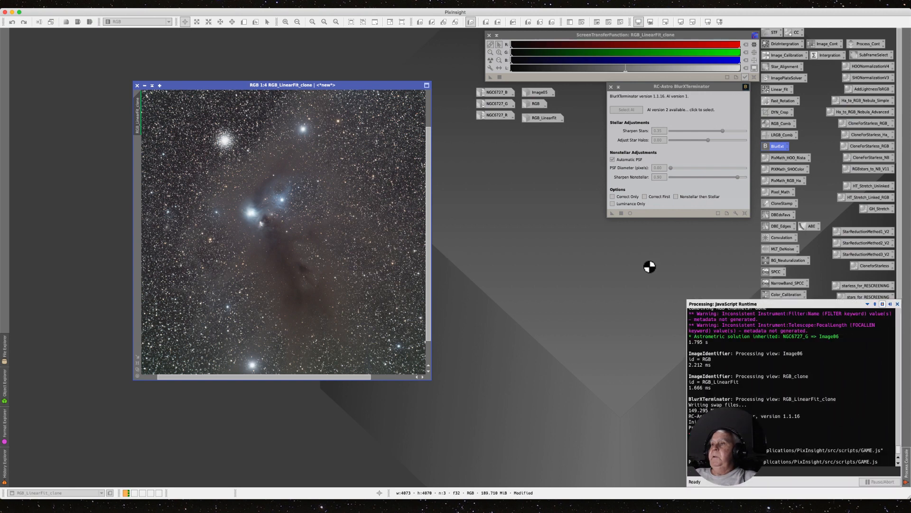
scroll(580, 137, "up", 4)
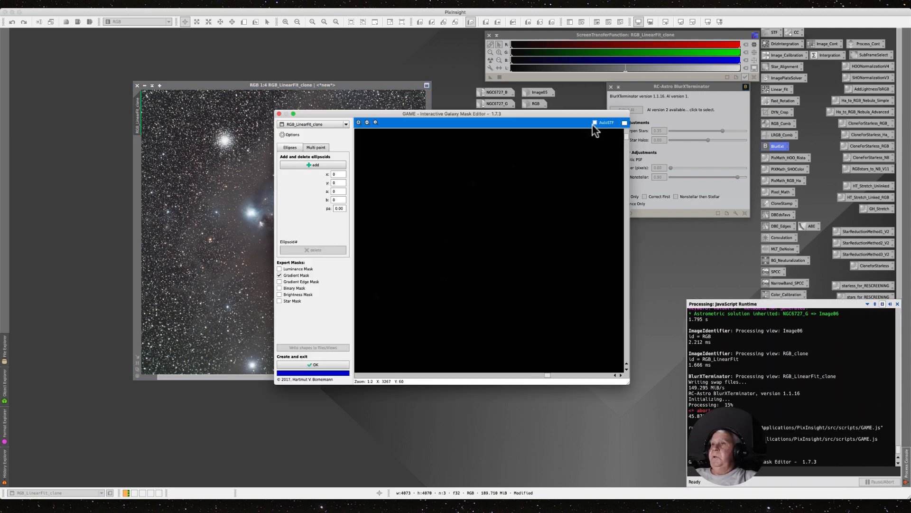
left_click(595, 122)
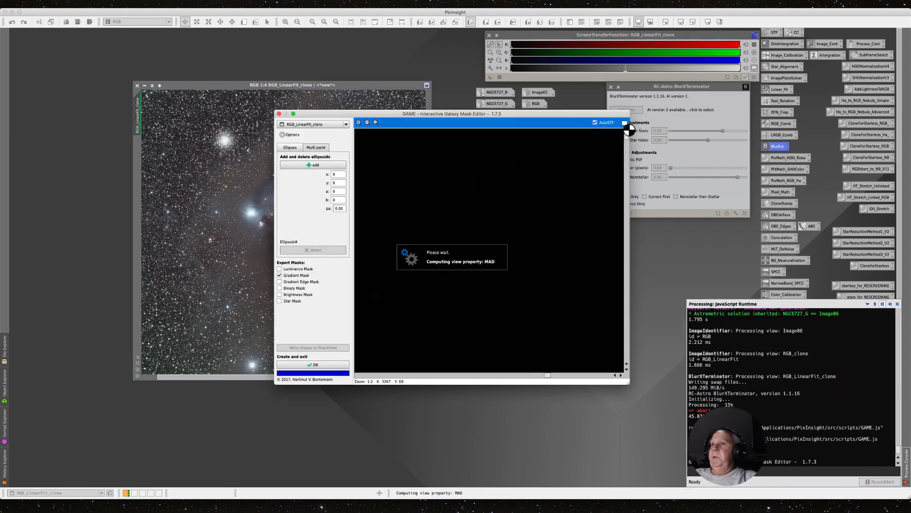
left_click(624, 123)
scroll(535, 203, "up", 2)
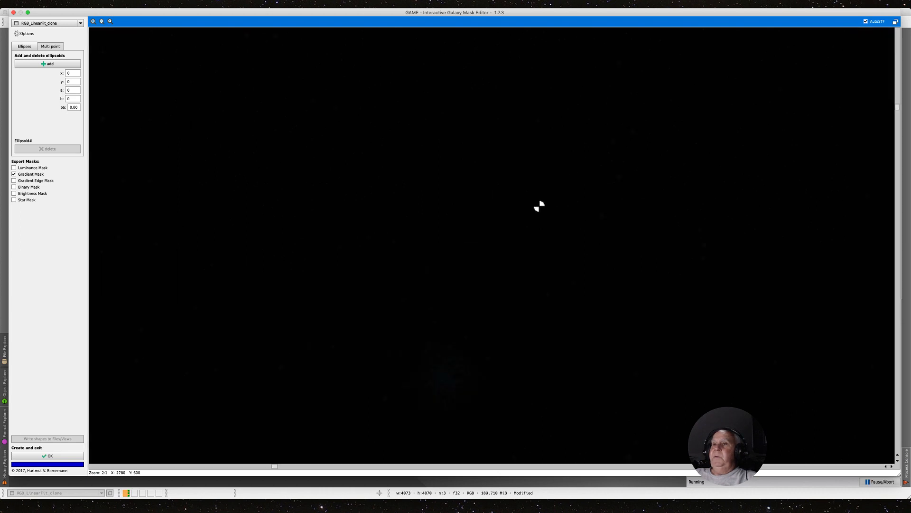
- Add an ellipsoid around the globular cluster with semi-axes of about 244 and 217, and create its gradient mask
scroll(349, 227, "down", 5)
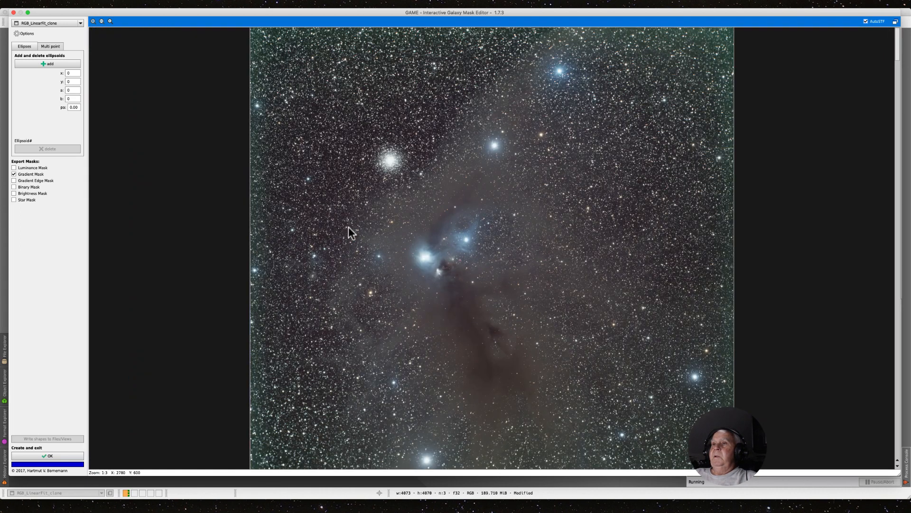
scroll(348, 227, "up", 3)
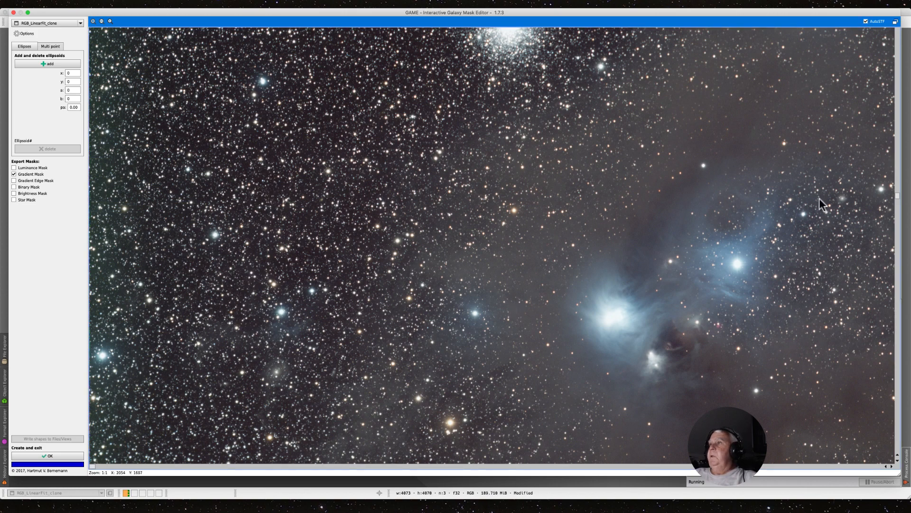
scroll(578, 198, "down", 2)
scroll(578, 198, "up", 1)
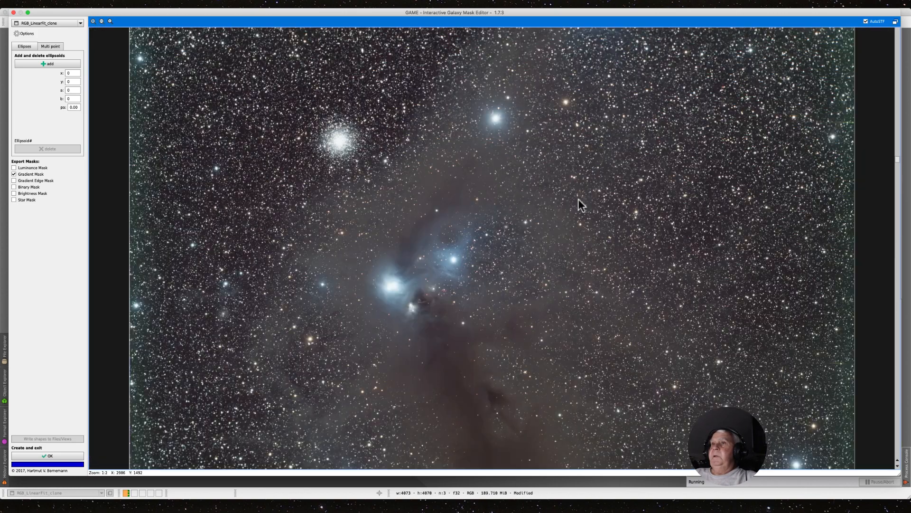
left_click(34, 64)
left_click_drag(491, 248, 339, 176)
left_click_drag(302, 139, 295, 139)
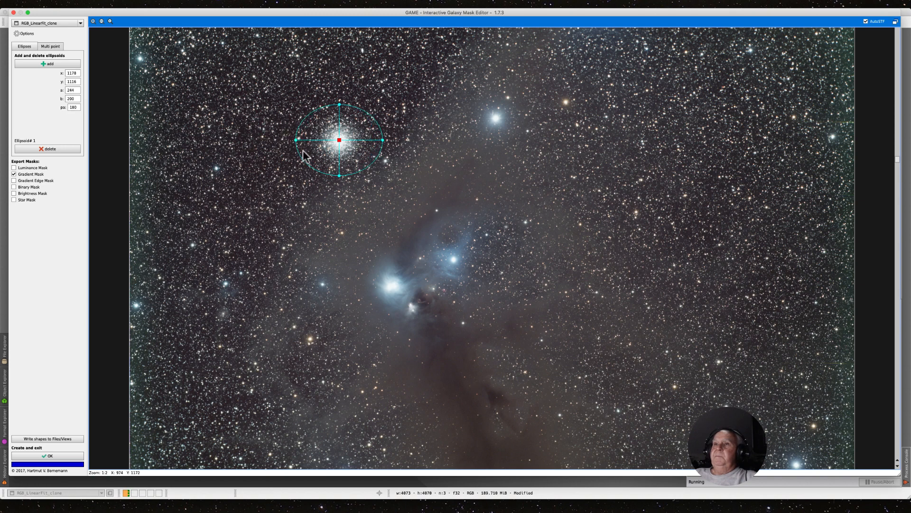
left_click_drag(336, 176, 336, 178)
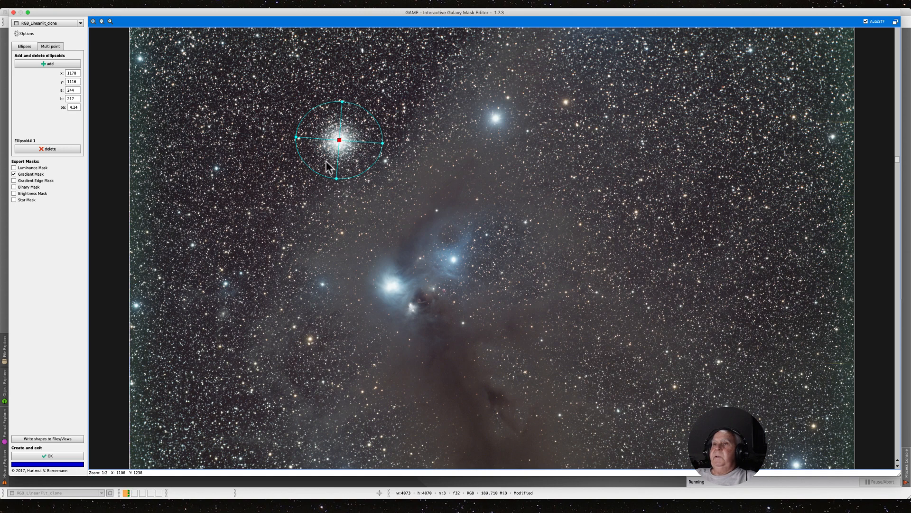
left_click_drag(383, 142, 384, 143)
left_click(38, 455)
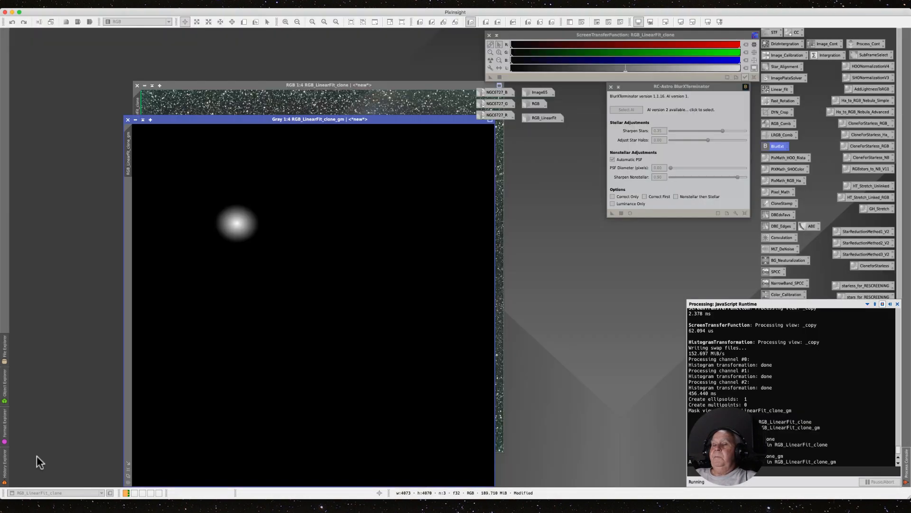
- Apply the RGB_LinearFit_clone_gm gradient mask to the RGB_LinearFit_clone image and iconize the mask
left_click_drag(205, 120, 311, 105)
left_click_drag(236, 146, 139, 213)
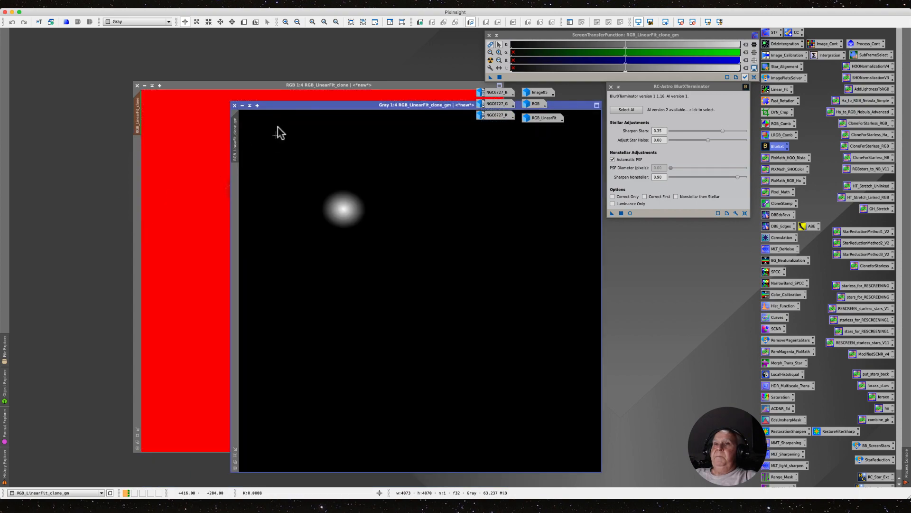
left_click(242, 106)
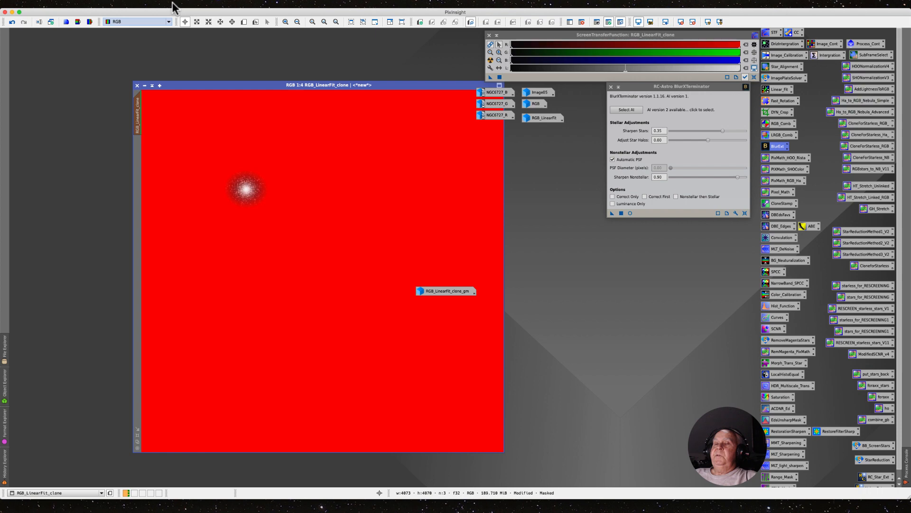
- Hide the mask overlay on the RGB_LinearFit_clone image and invert the mask
left_click(150, 4)
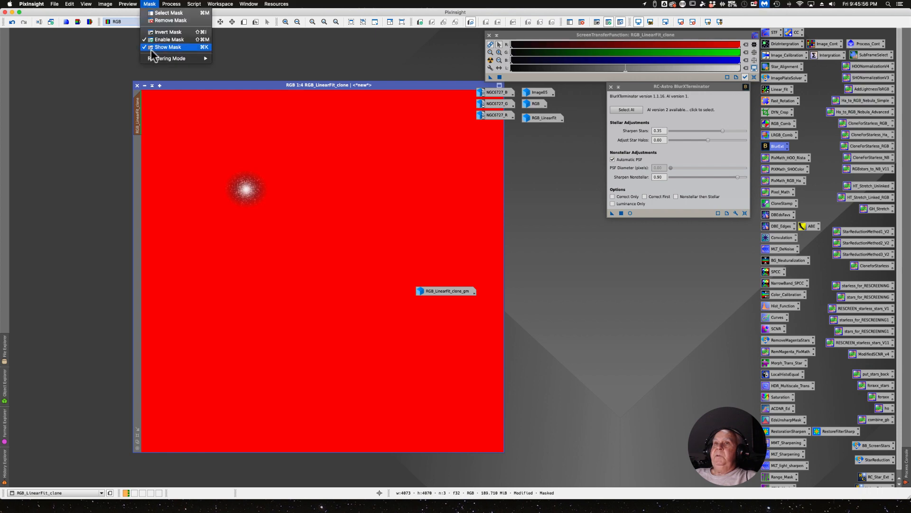
left_click(152, 47)
left_click(149, 3)
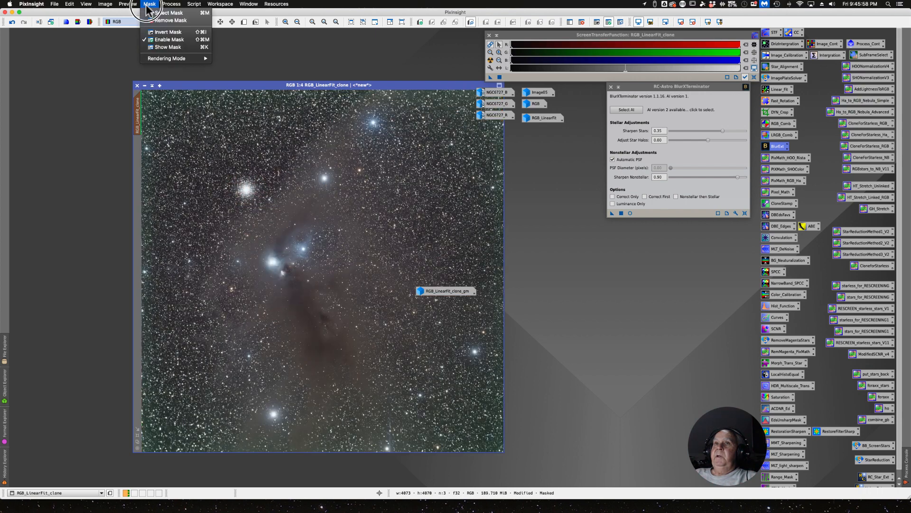
left_click(156, 31)
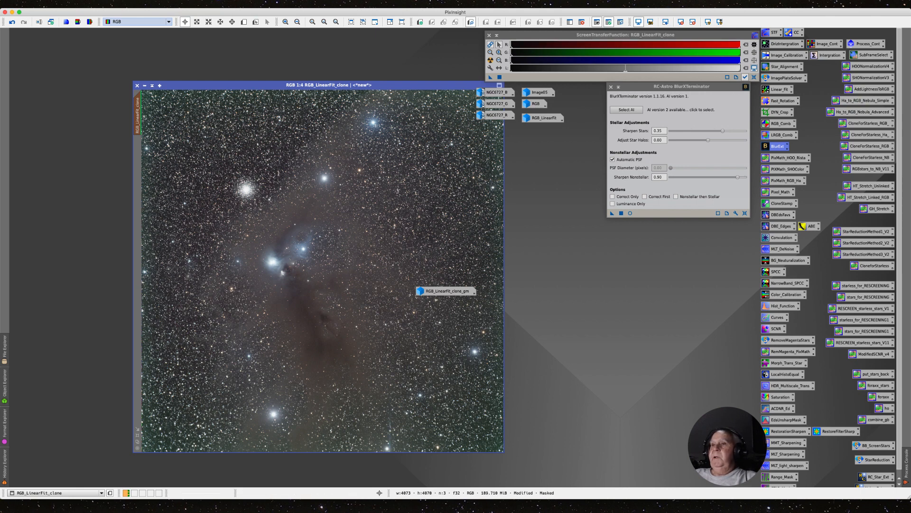
- Rename the RGB_LinearFit_clone_gm mask image as ClusterMask and place its icon beside the other iconized images
left_click_drag(443, 290, 548, 218)
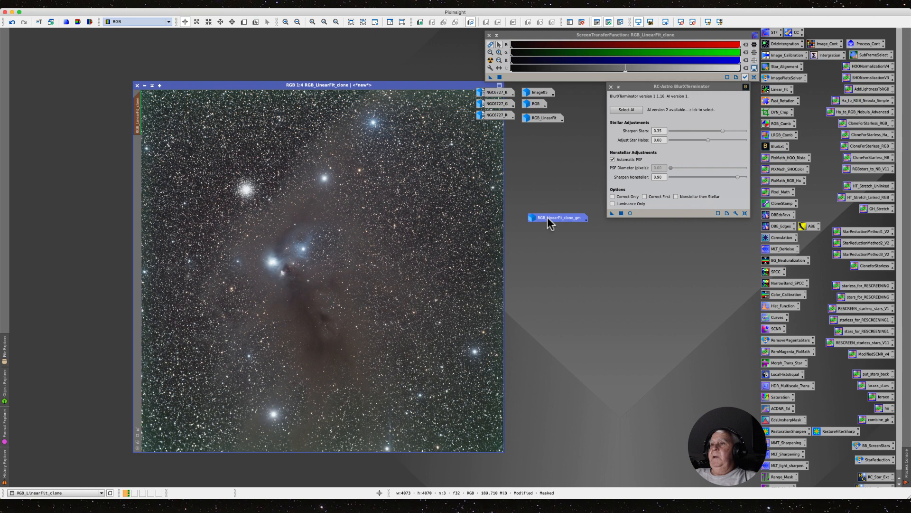
right_click(548, 218)
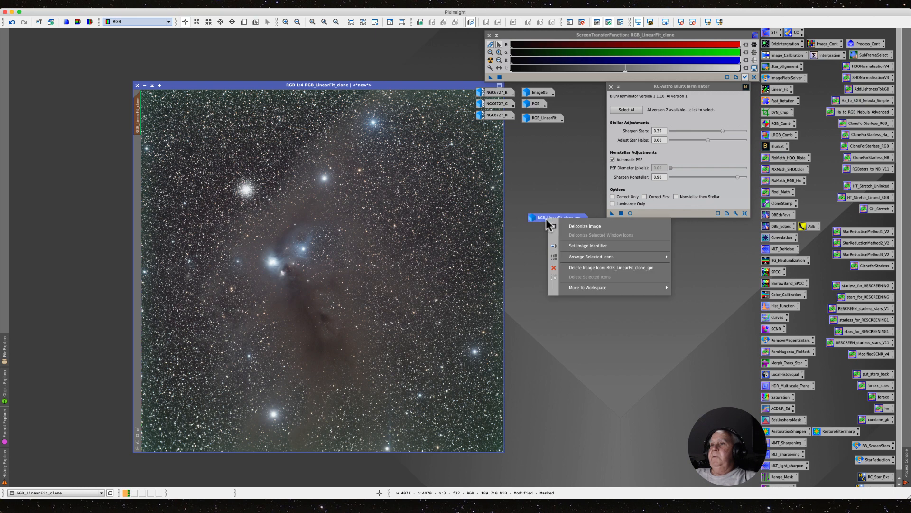
left_click(574, 245)
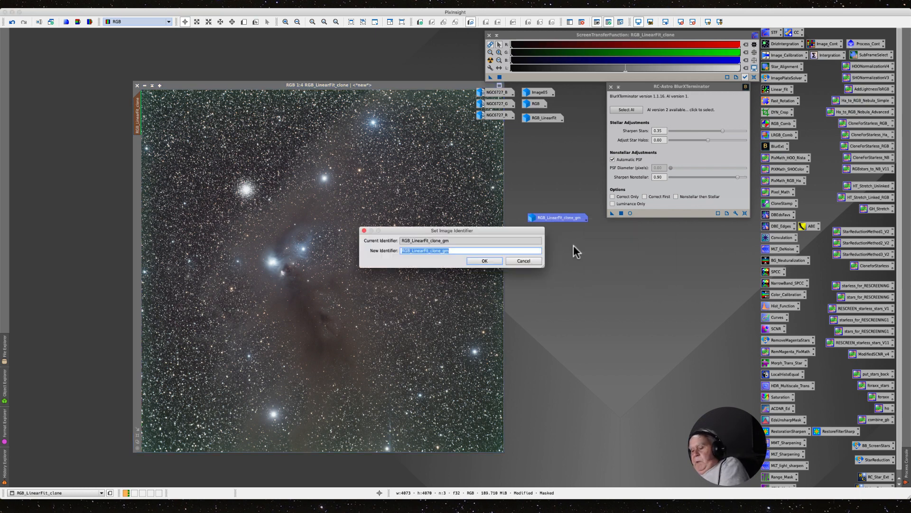
key("BackSpace")
type("Cky")
key("BackSpace")
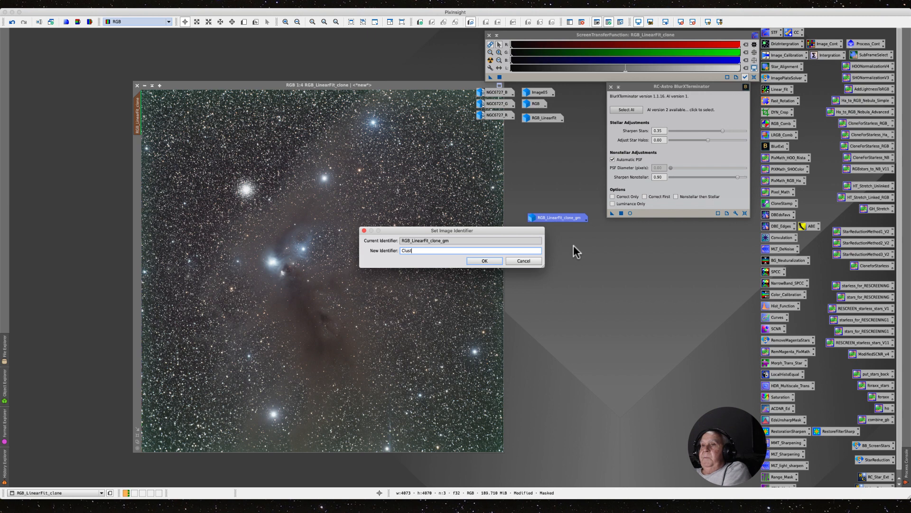
type("lusterMask")
key("Return")
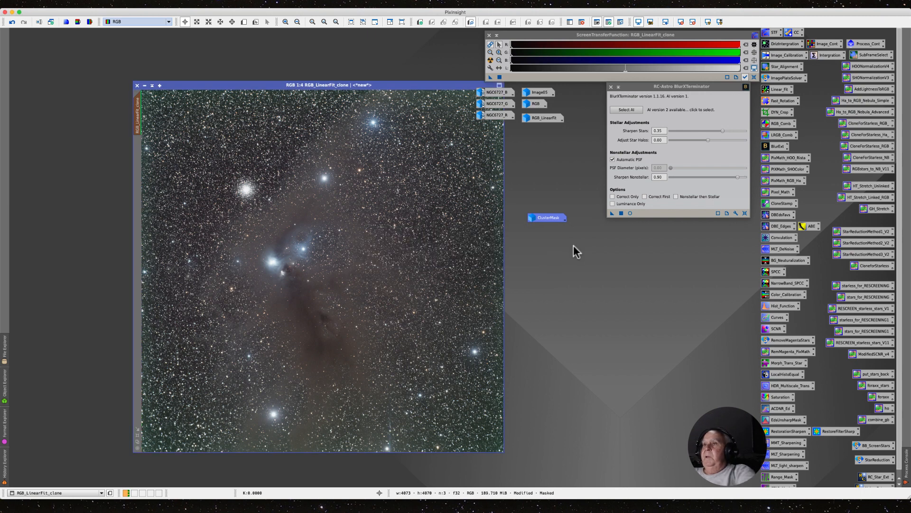
left_click_drag(547, 216, 646, 103)
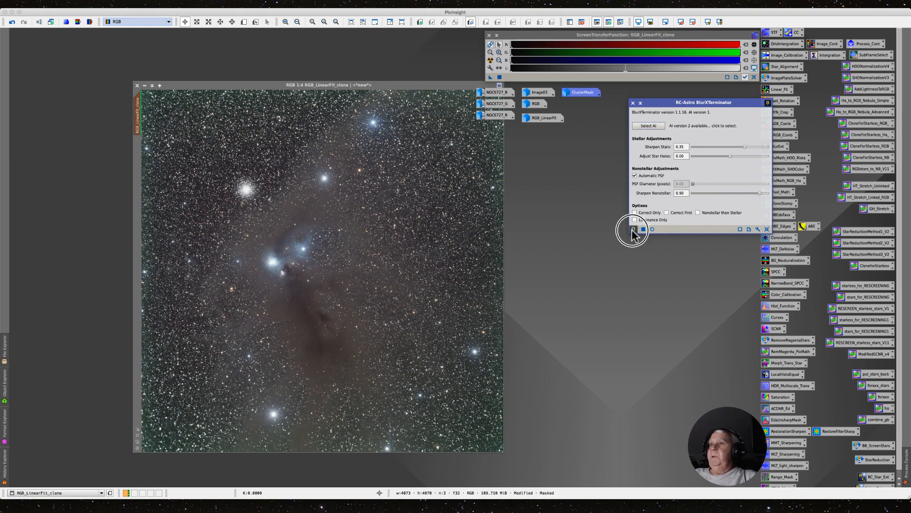
- Apply BlurXTerminator to the masked RGB_LinearFit_clone image, shift the image window slightly, and close the process dialog
left_click_drag(300, 307, 302, 308)
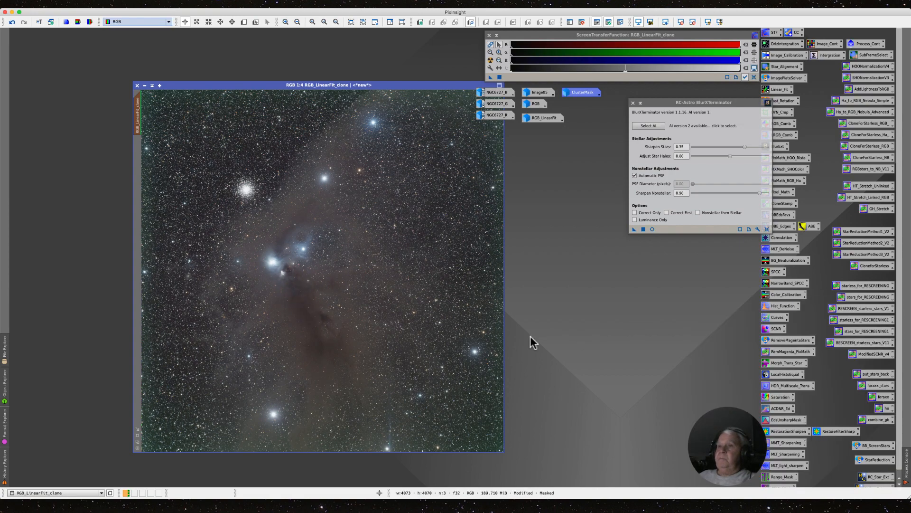
left_click_drag(185, 81, 167, 66)
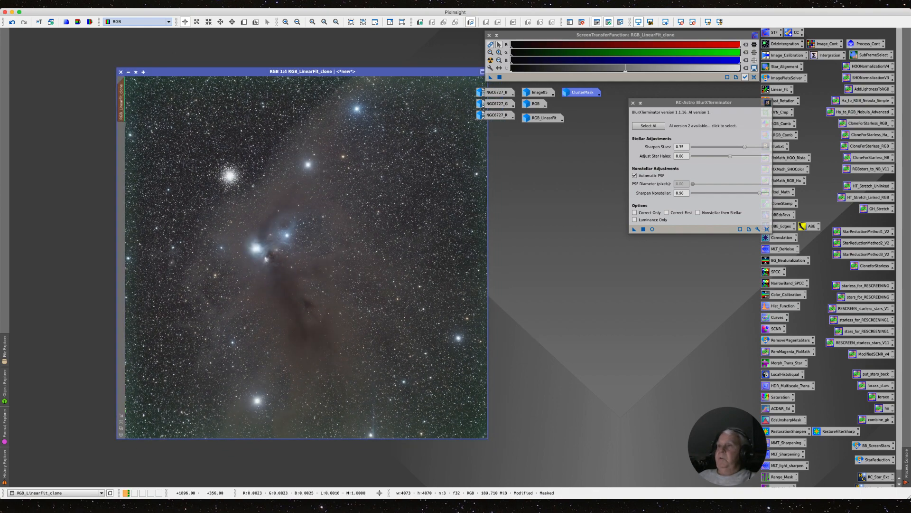
left_click(633, 103)
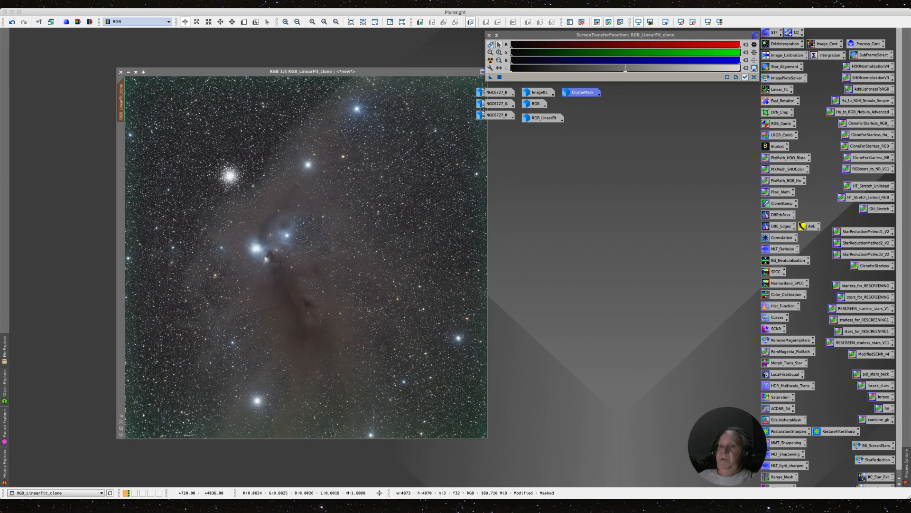
- Launch DynamicBackgroundExtraction on RGB_LinearFit_clone from the DBEdsFavs icon and set the default sample radius to 150
left_click(154, 114)
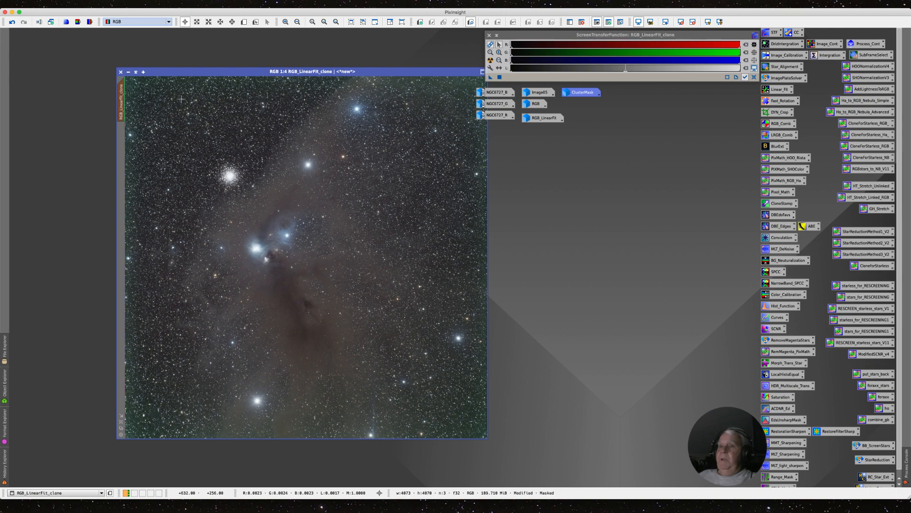
double_click(776, 214)
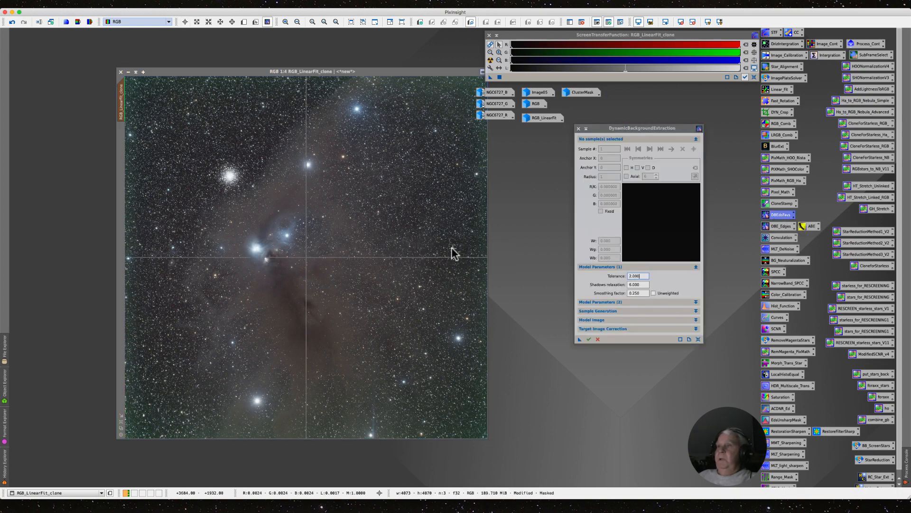
left_click_drag(599, 129, 555, 139)
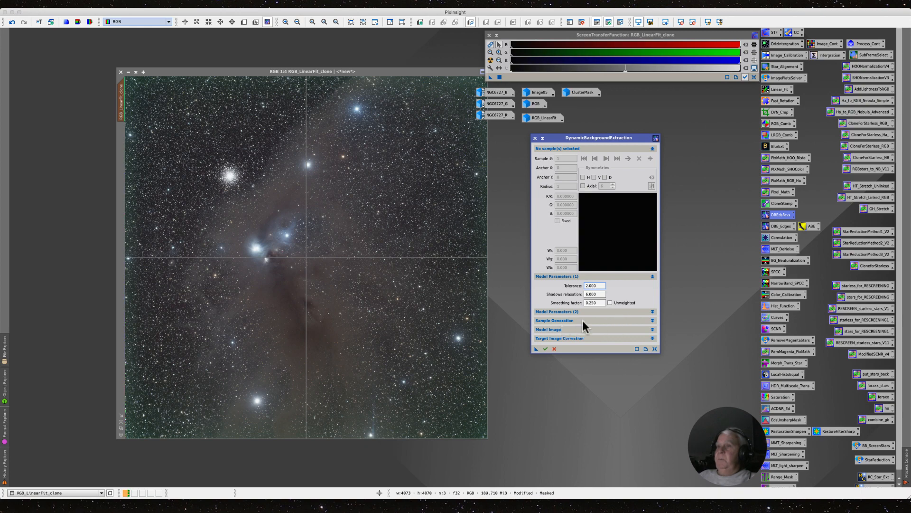
left_click(652, 321)
double_click(591, 330)
type("150")
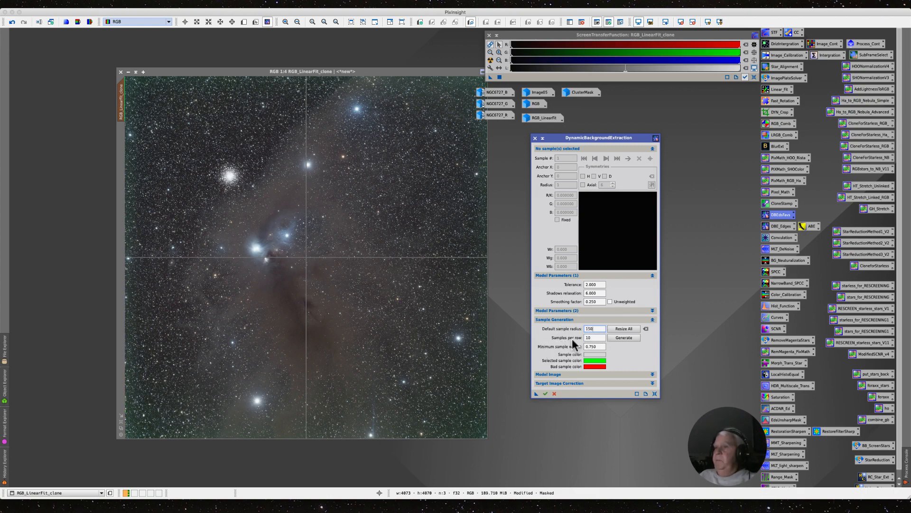
- Place five background samples down the right edge of the RGB_LinearFit_clone image, from the bottom corner to the top corner
left_click(471, 424)
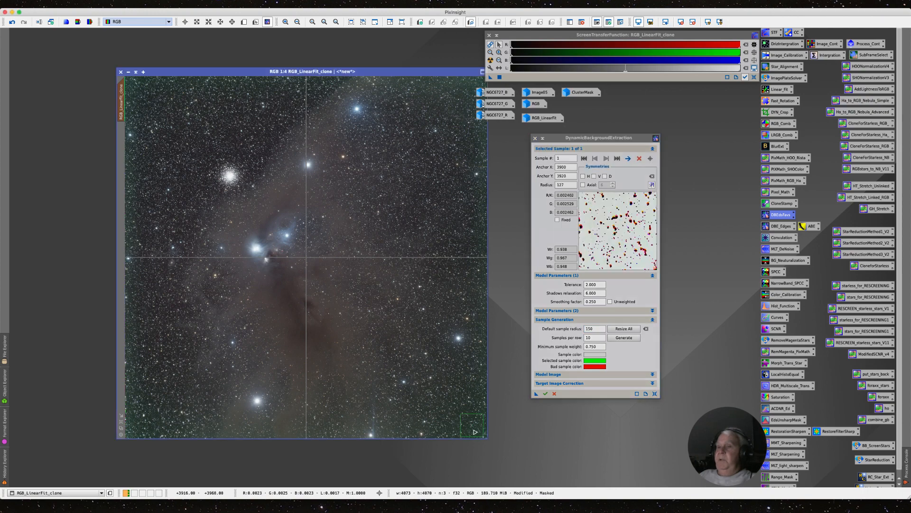
left_click_drag(473, 428, 473, 426)
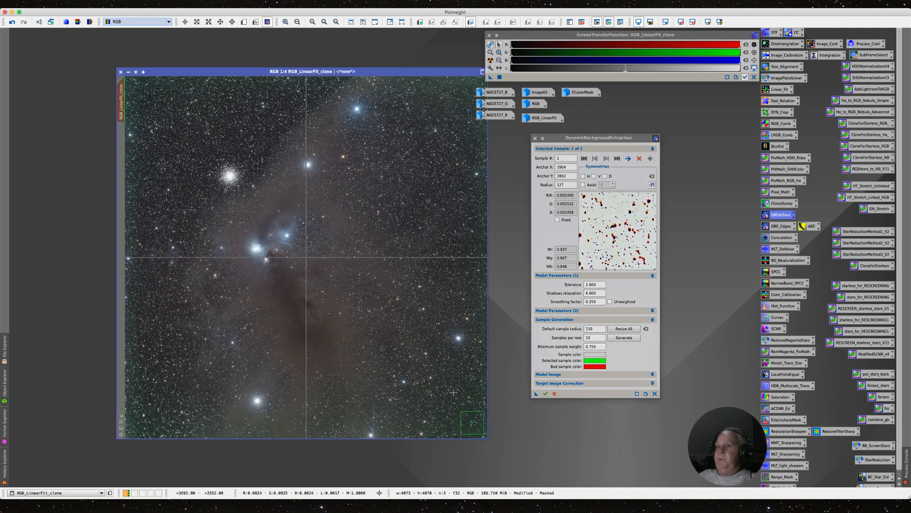
left_click(474, 356)
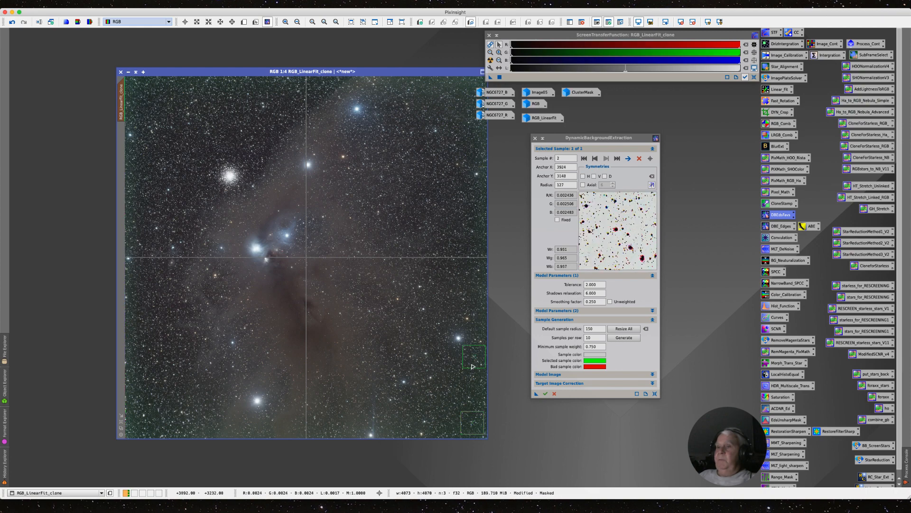
left_click(471, 277)
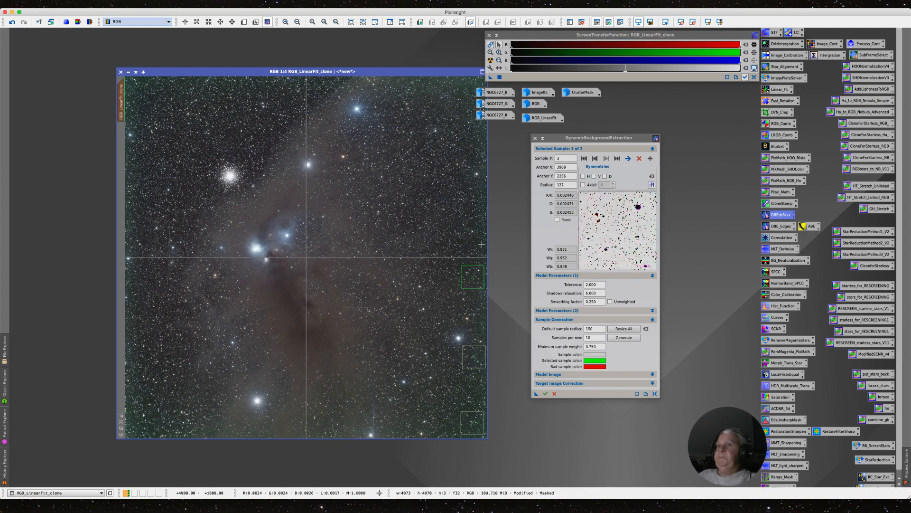
left_click(478, 186)
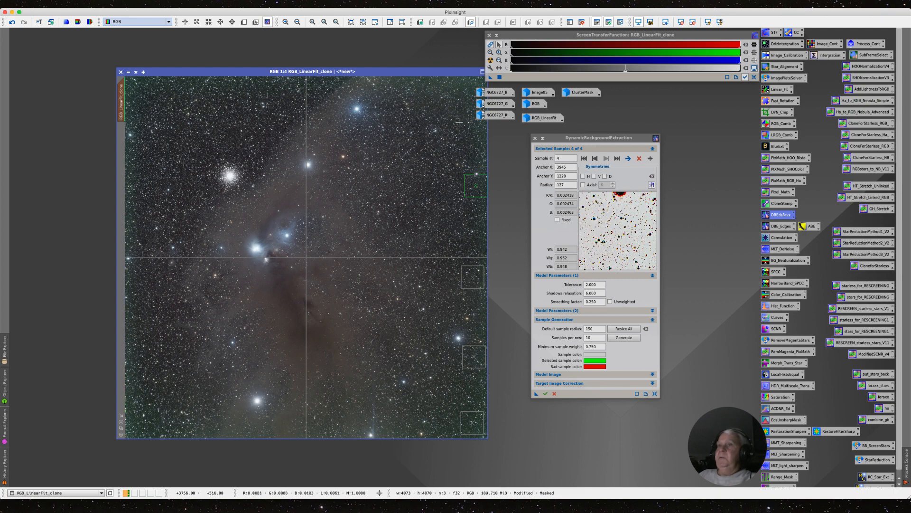
left_click_drag(418, 70, 391, 68)
left_click(453, 81)
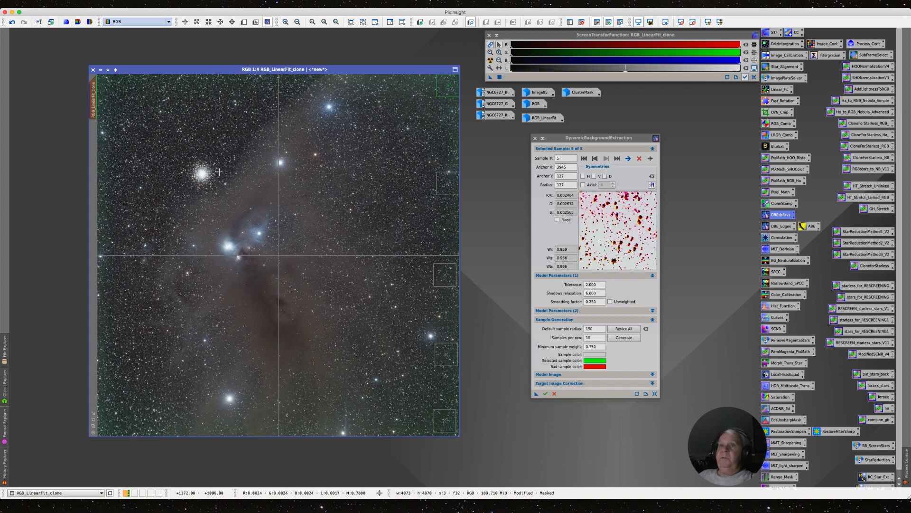
- Add background samples at the image's top edge, top-left corner, above the globular cluster, and two along the middle of the left side
left_click(248, 86)
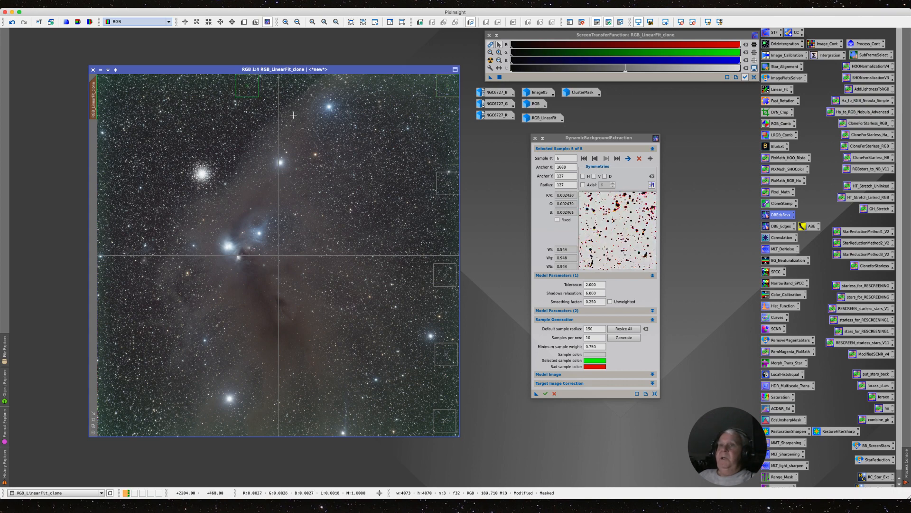
left_click(101, 84)
left_click(156, 122)
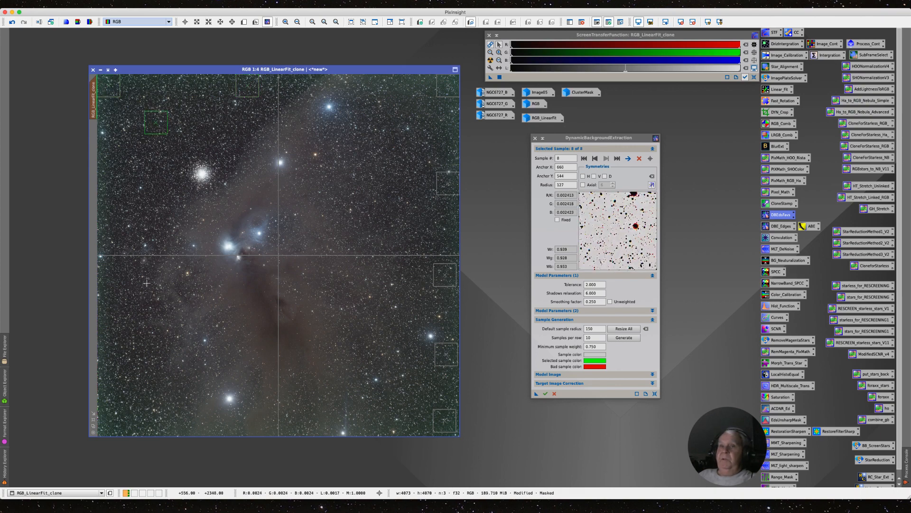
left_click(139, 269)
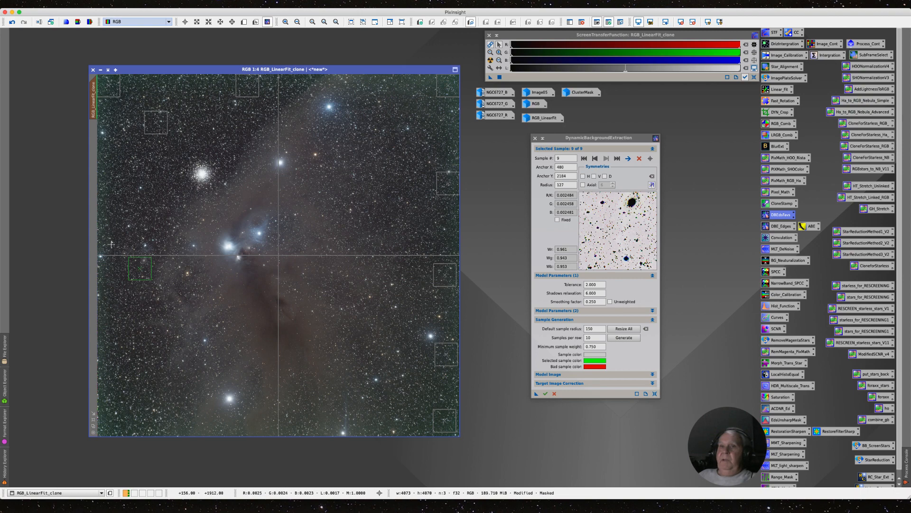
left_click(100, 219)
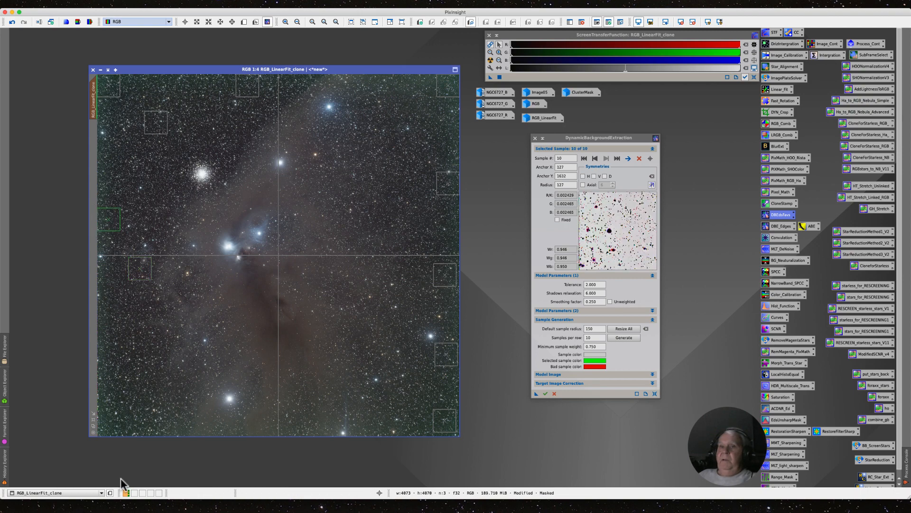
- Add five background samples in the image's bottom-left area and along its bottom edge, avoiding the bright star
left_click(108, 431)
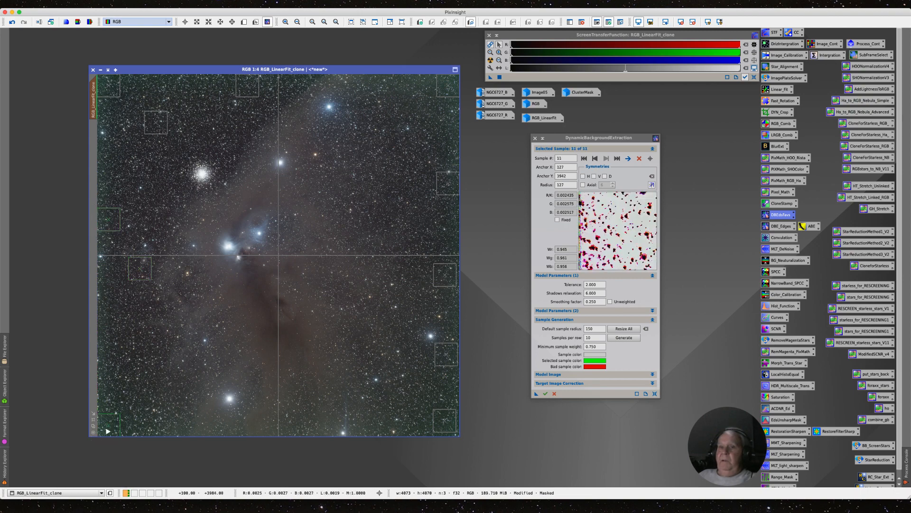
left_click(153, 378)
left_click(121, 340)
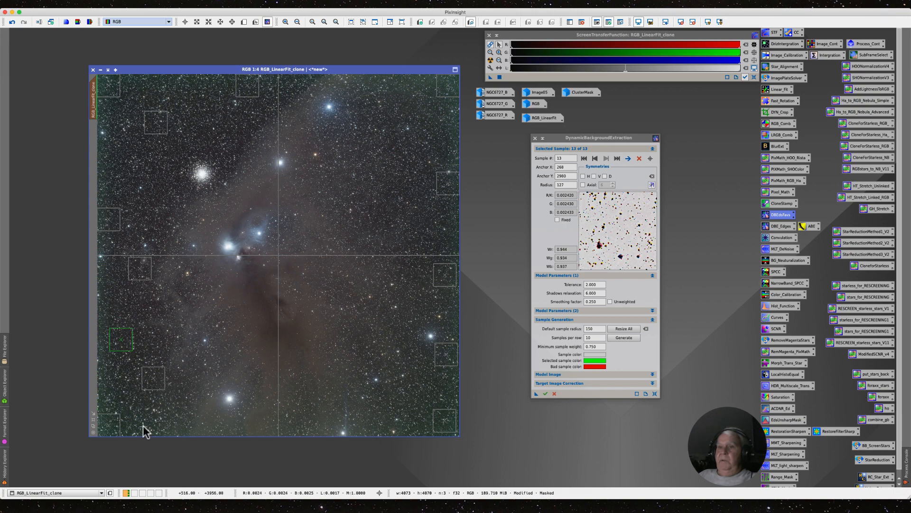
left_click(159, 425)
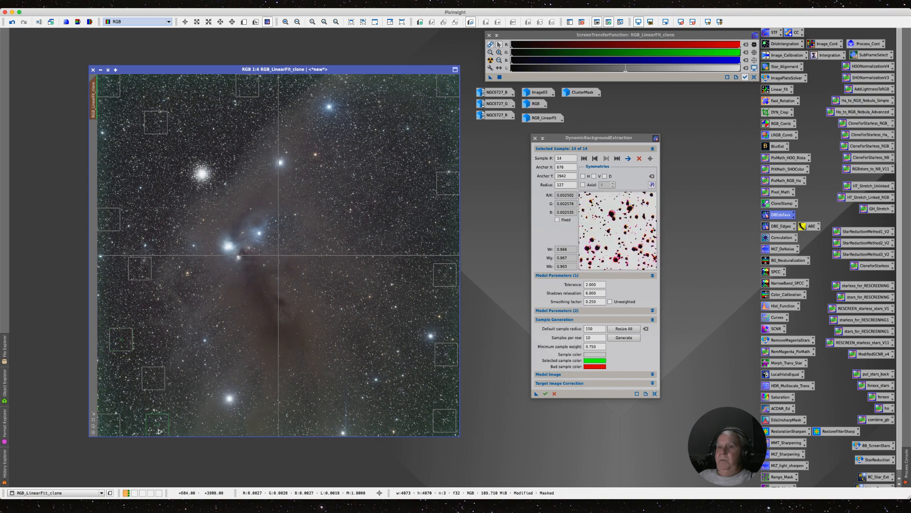
left_click(296, 425)
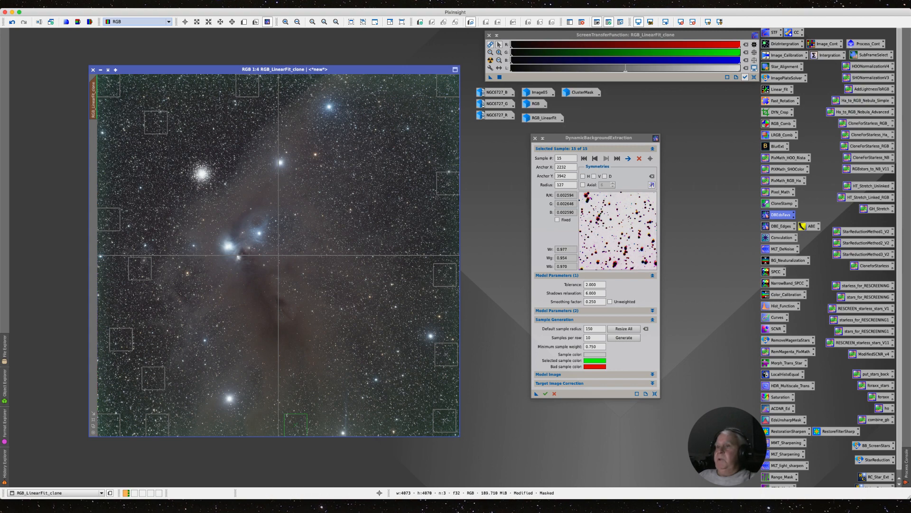
- Set the default sample radius to 50 and add a smaller background sample at the image's bottom edge
left_click_drag(596, 329, 555, 326)
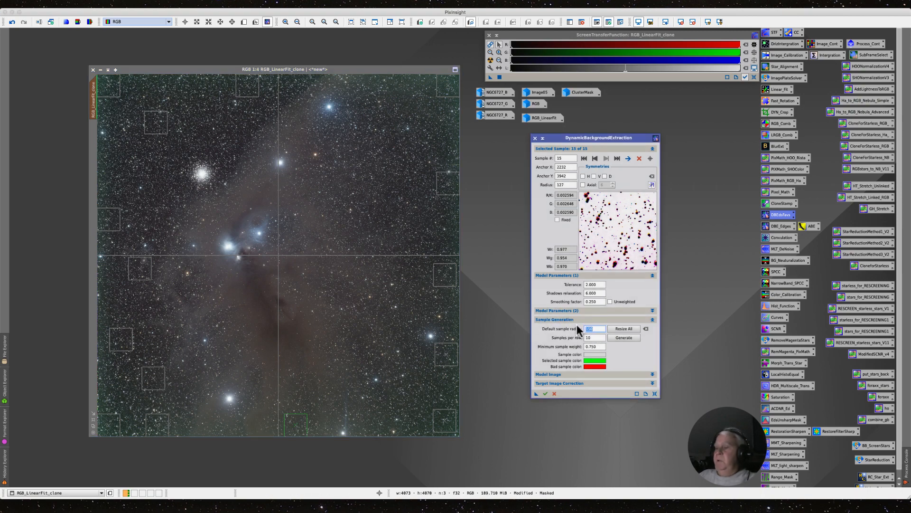
type("10")
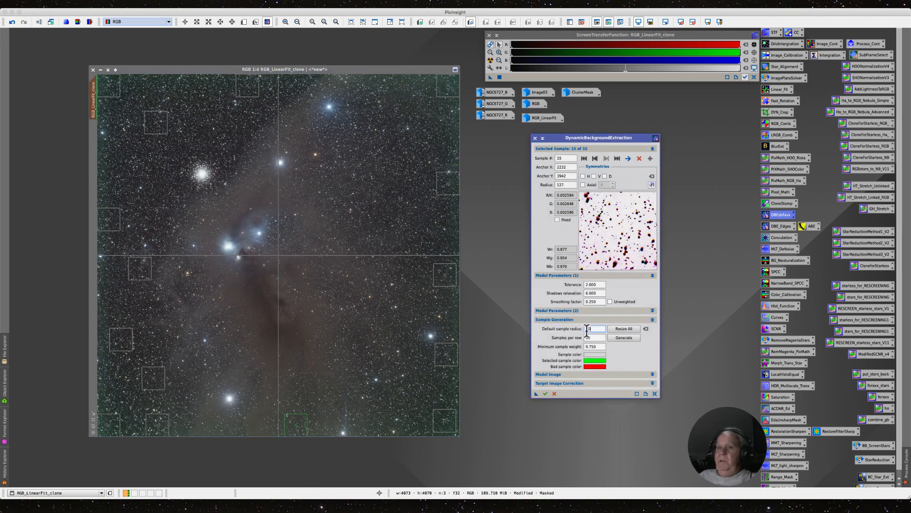
left_click(315, 430)
- Move large sample 15 from the bottom edge to the dark sky area right of the blue nebula
left_click(303, 431)
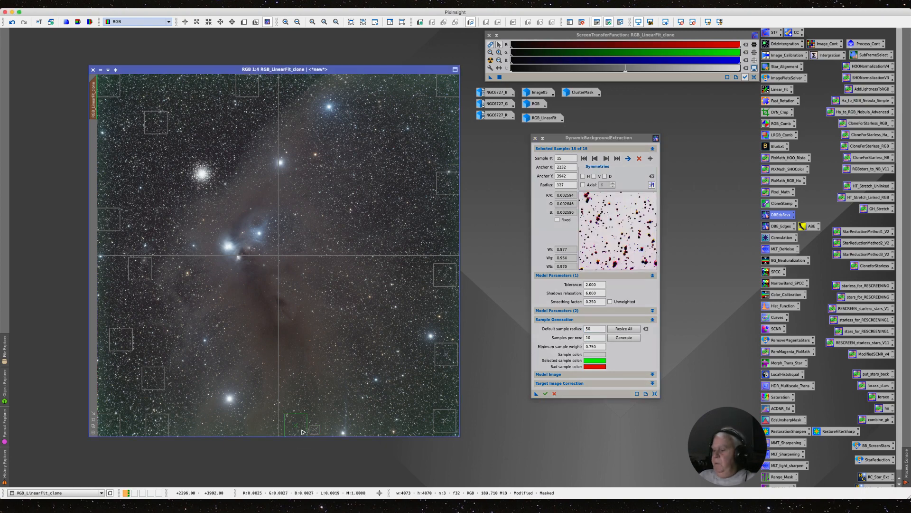
right_click(298, 427)
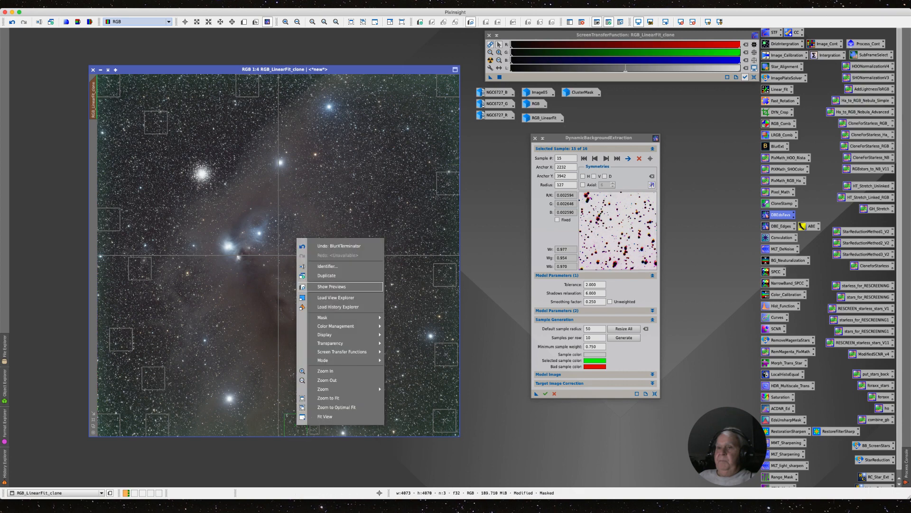
key("Escape")
left_click_drag(291, 425, 400, 239)
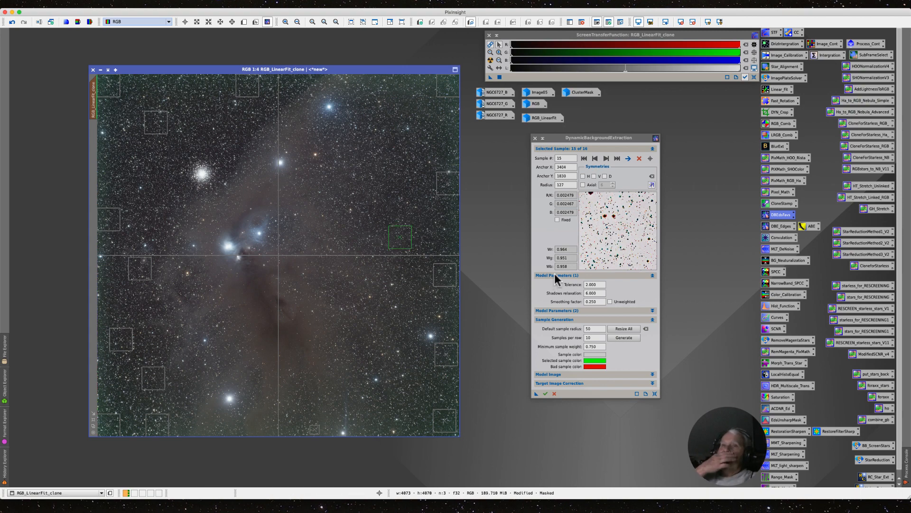
- Save the current background extraction settings and samples as a process icon on the workspace, and name the icon DBE
left_click_drag(537, 393, 534, 425)
right_click(540, 426)
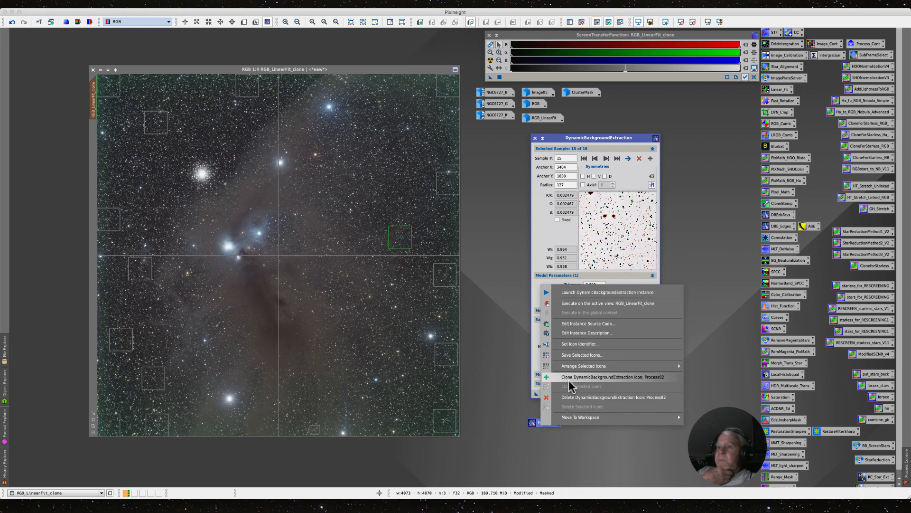
left_click(573, 345)
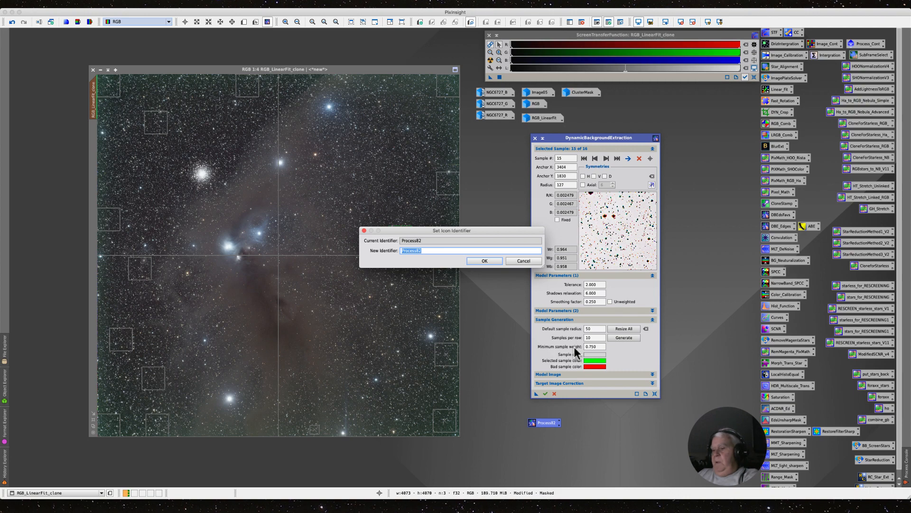
type("E")
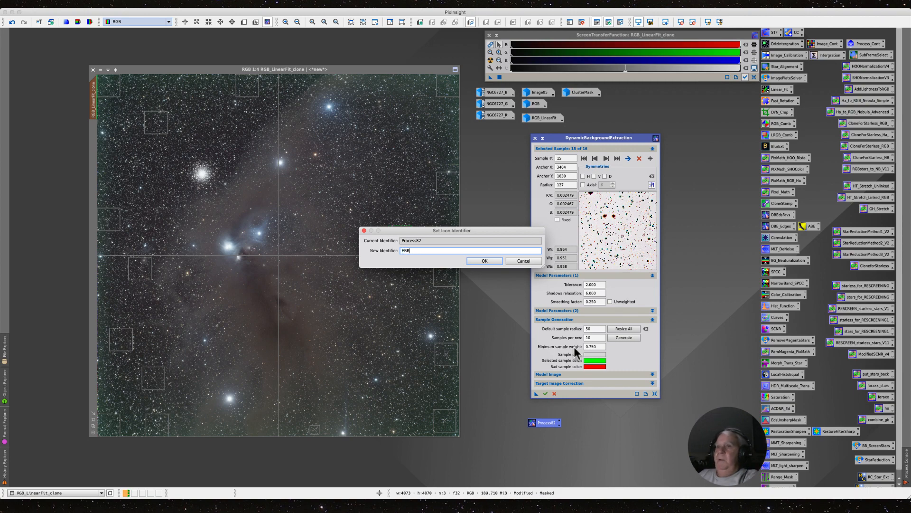
key("BackSpace")
type("DBE")
key("Return")
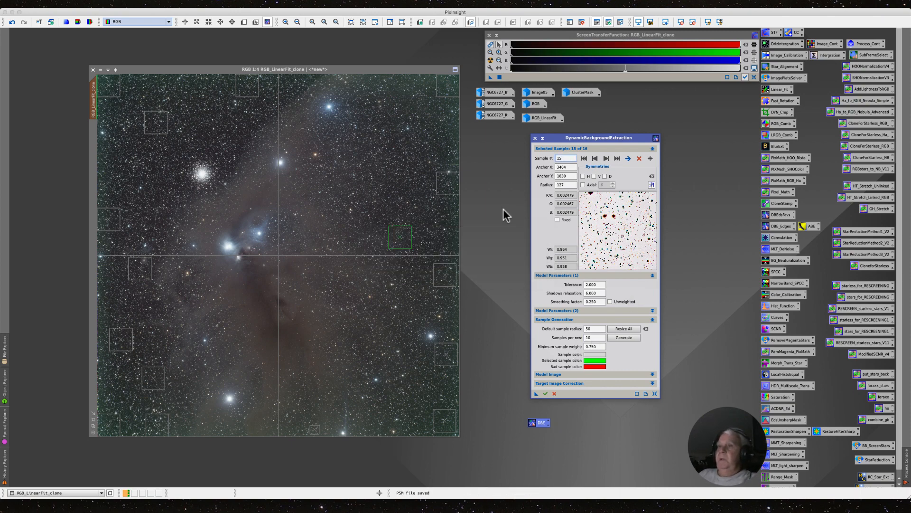
- Apply the background extraction to the clone, close its background model after viewing it stretched, and auto-stretch the corrected image
left_click(546, 394)
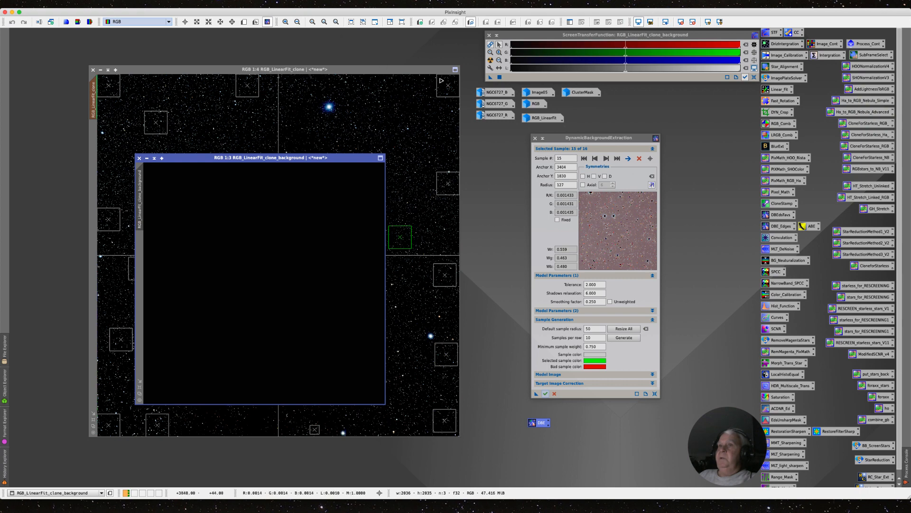
left_click(491, 61)
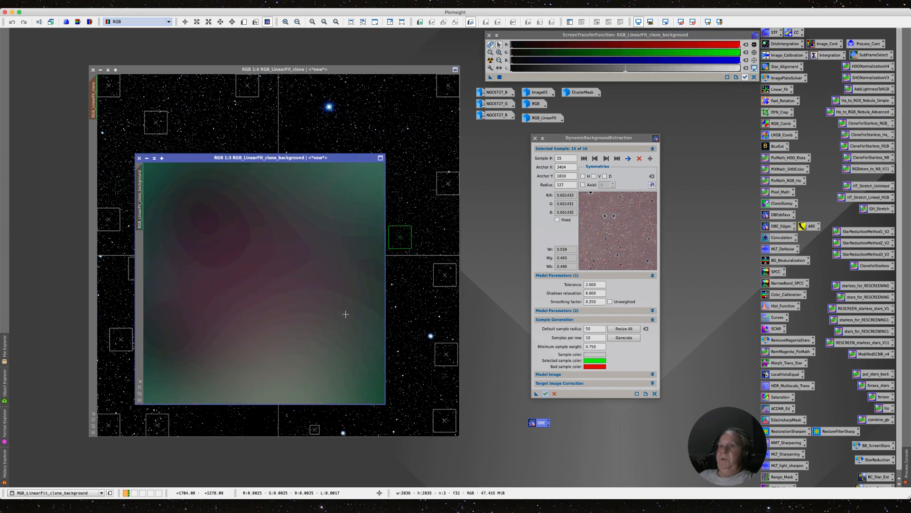
left_click(139, 158)
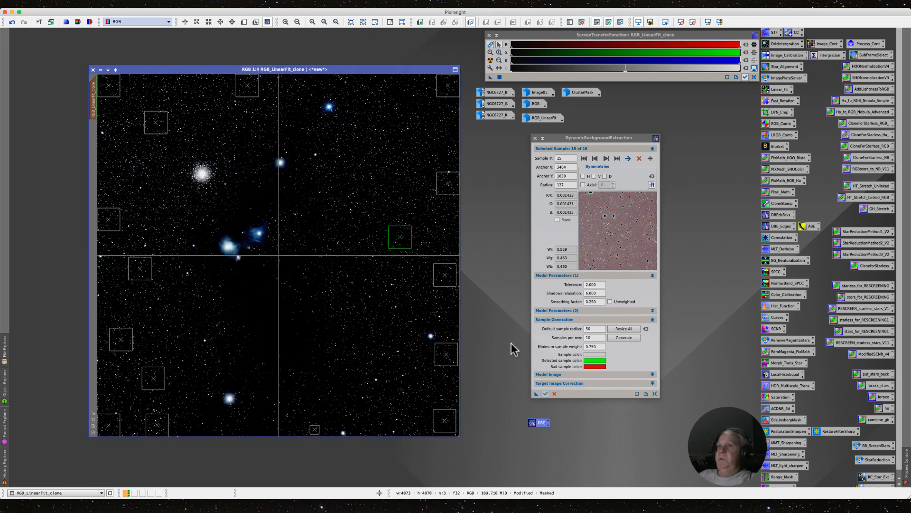
left_click(492, 61)
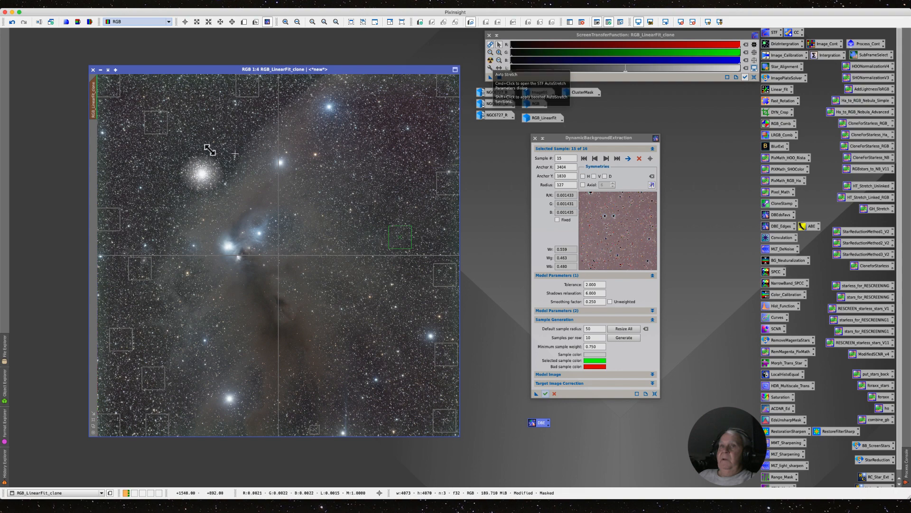
- Add a sample at the edge beside the globular cluster, resize all samples to radius 150, and add one in the dark sky upper right of the nebula
left_click(108, 171)
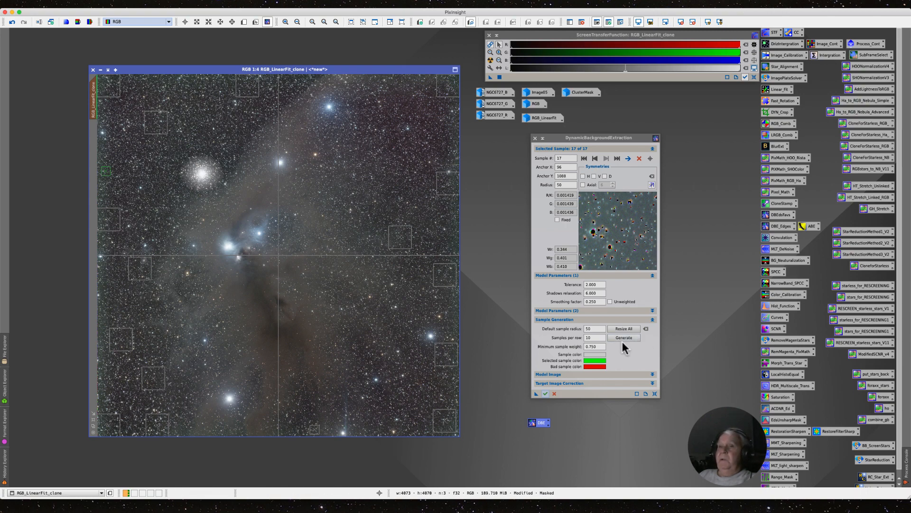
double_click(597, 328)
type("1")
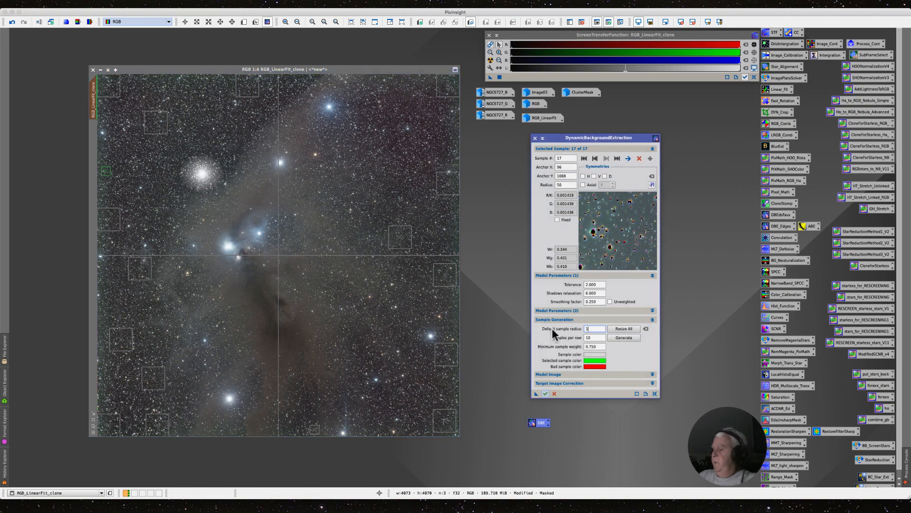
type("50")
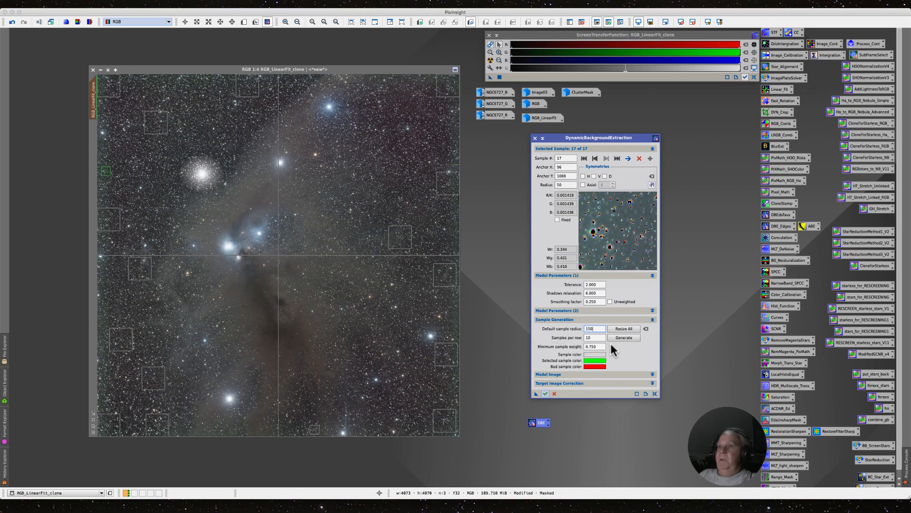
left_click(620, 329)
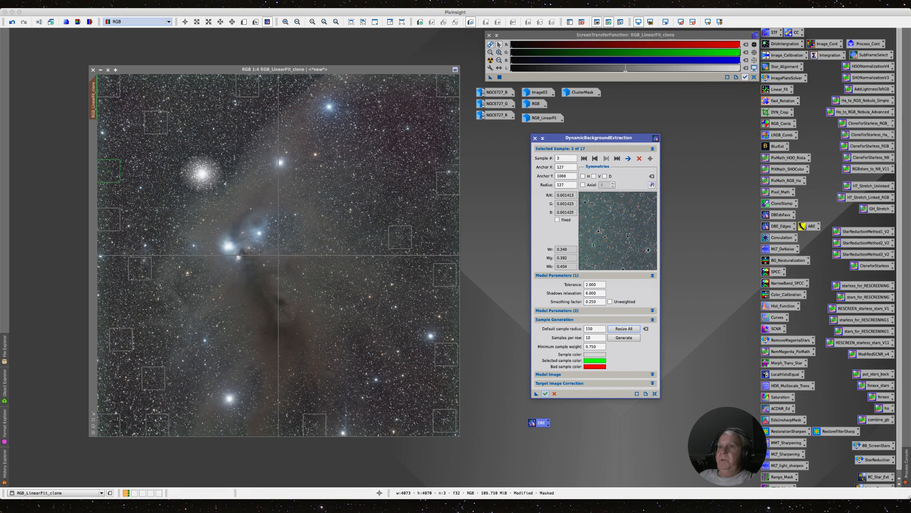
left_click(374, 167)
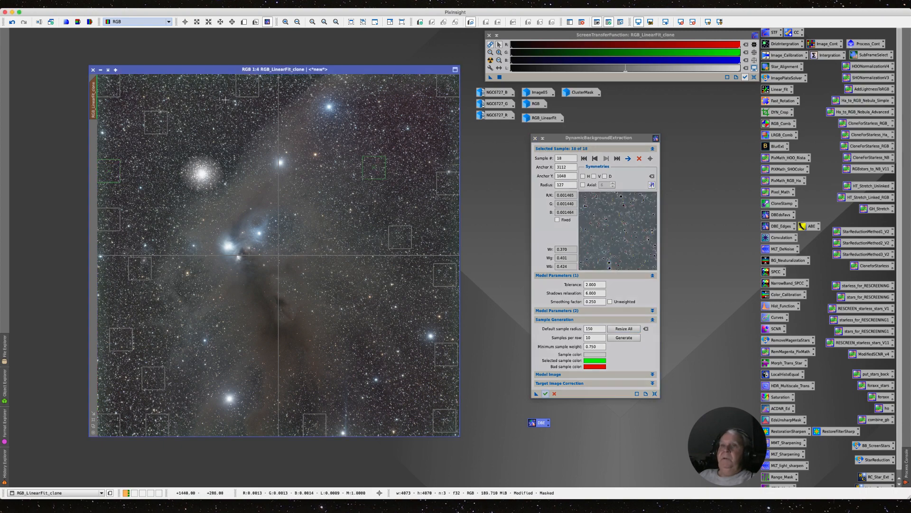
- Apply the background extraction with Division as the correction, and close the background model after viewing it stretched
left_click(653, 383)
left_click(653, 392)
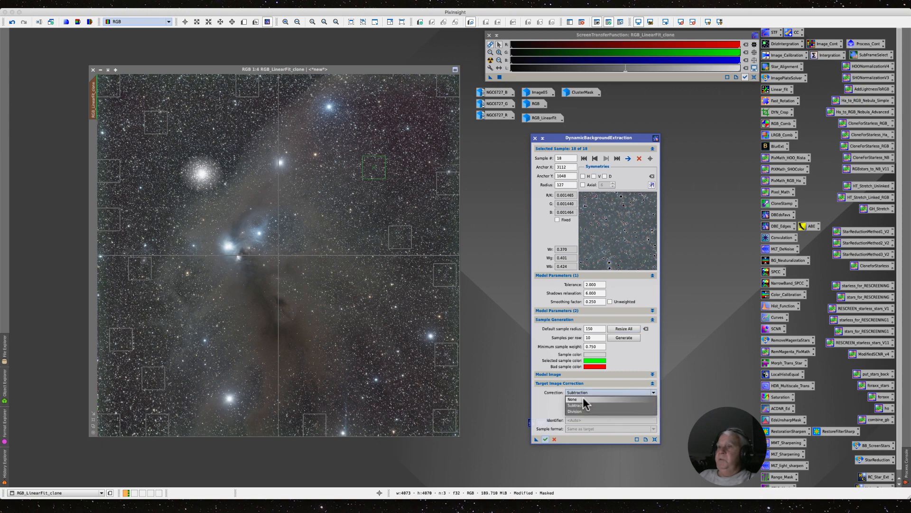
left_click(581, 411)
left_click(545, 439)
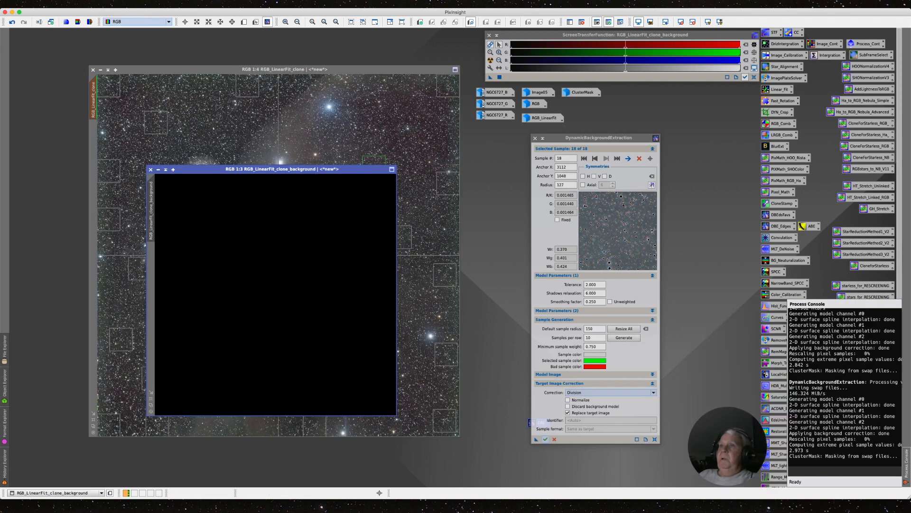
left_click(490, 61)
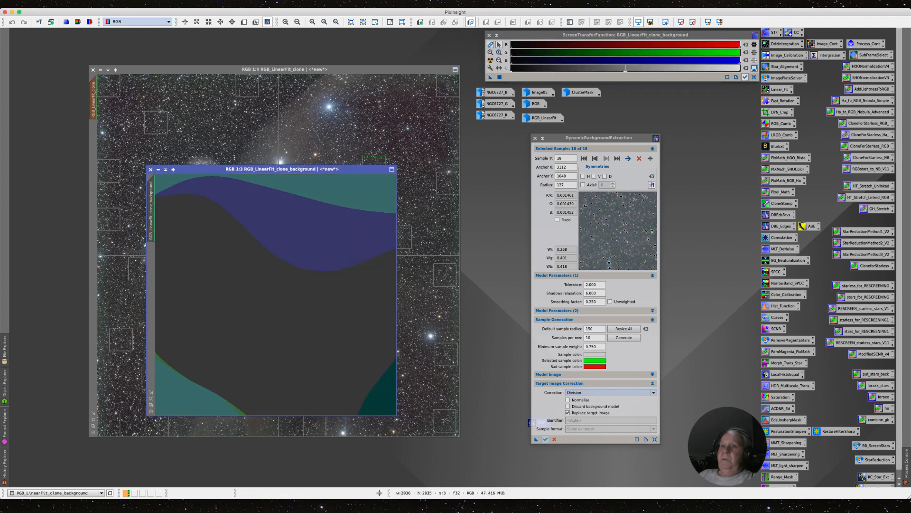
left_click(150, 169)
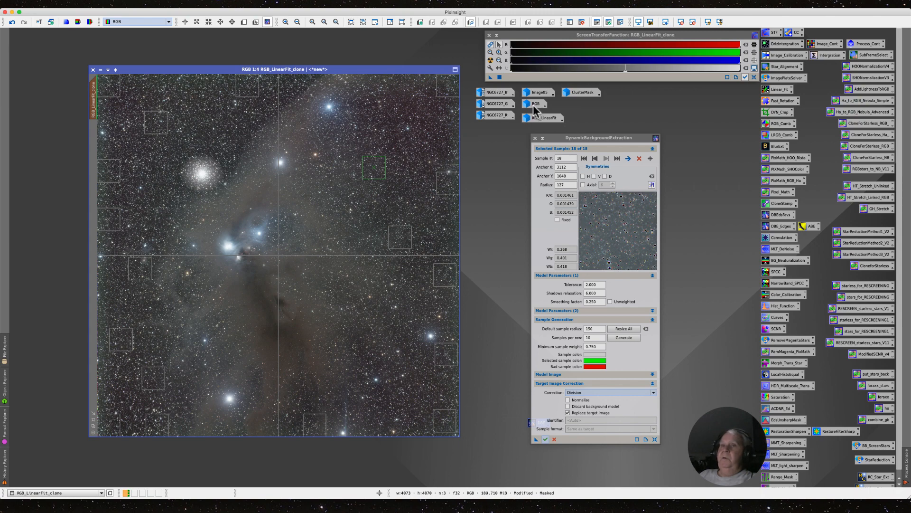
- Cancel the active DynamicBackgroundExtraction session, undo the background corrections on the clone, and auto-stretch it again
mouse_move(531, 105)
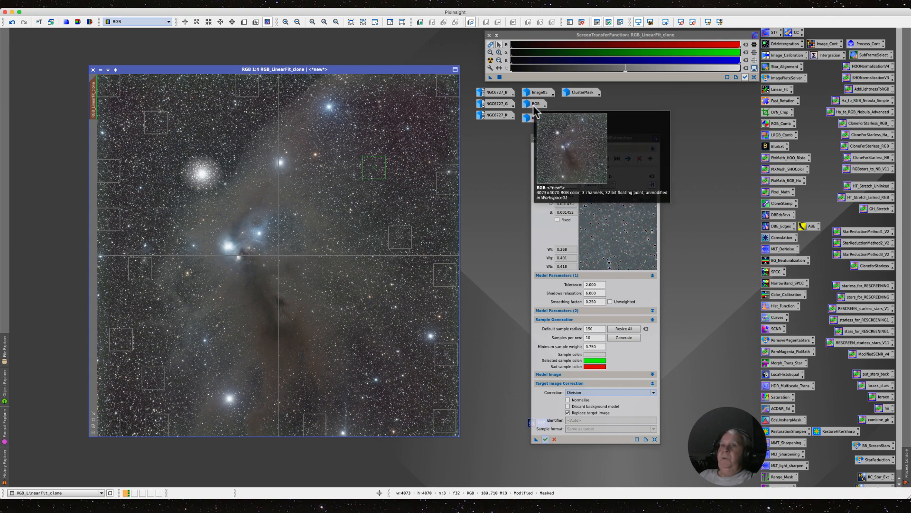
left_click(12, 22)
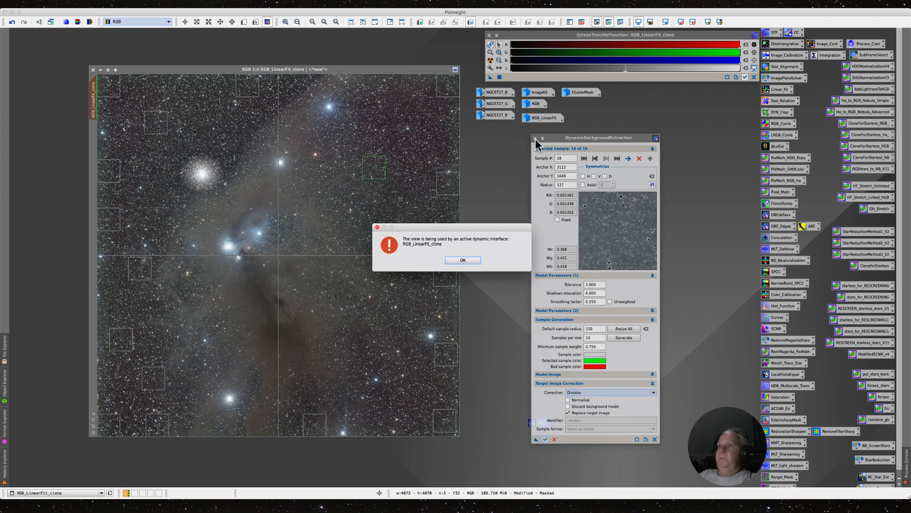
left_click(459, 260)
left_click(535, 138)
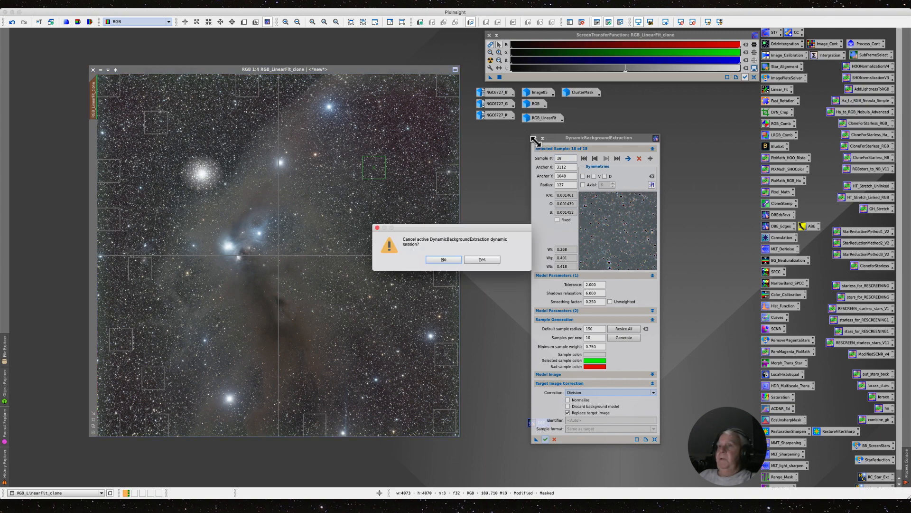
left_click(482, 260)
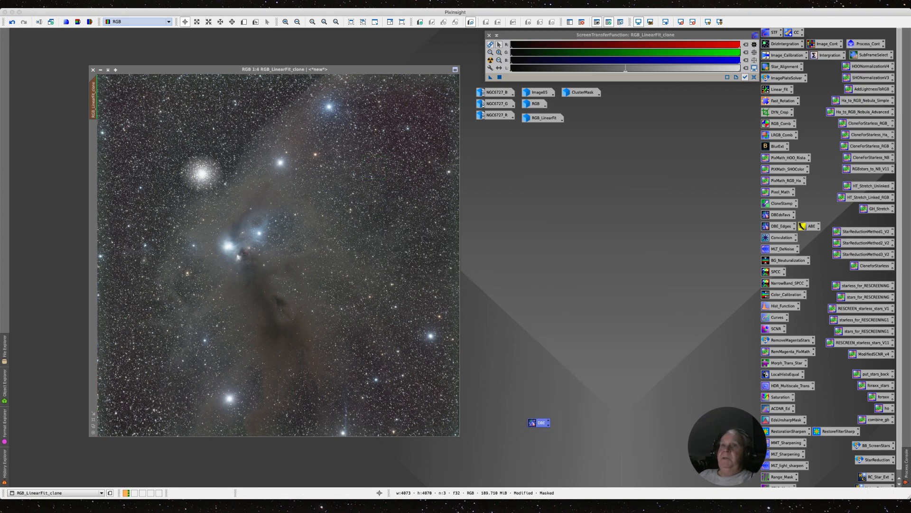
left_click(12, 23)
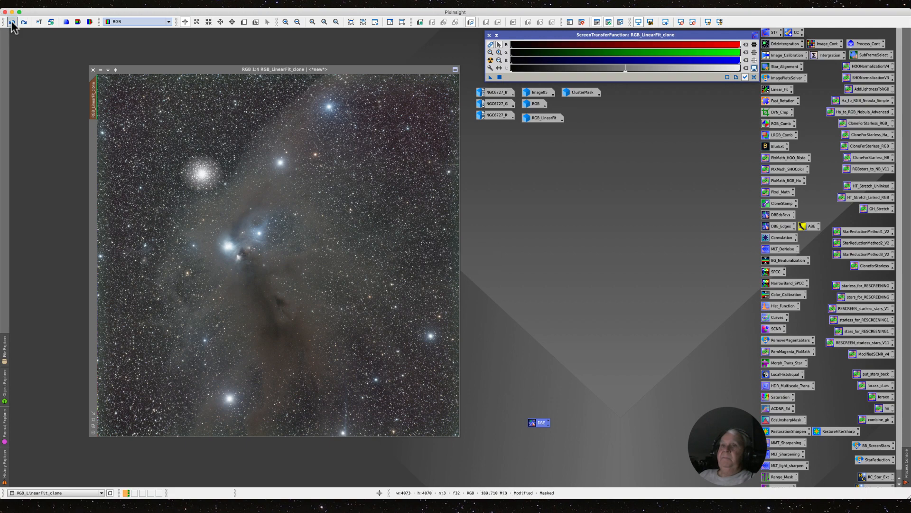
left_click(490, 60)
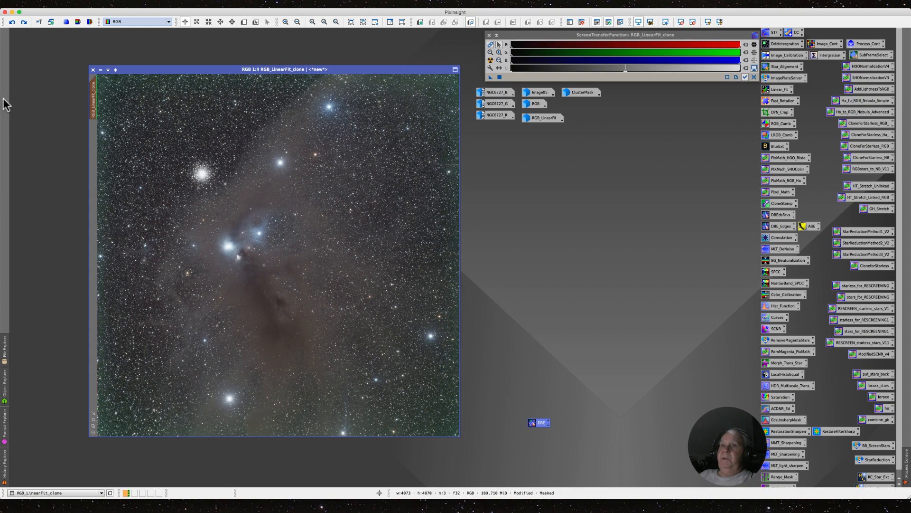
- Remove the mask from the clone, apply the saved DBE settings with Subtraction as the correction, and close the background model
left_click(150, 4)
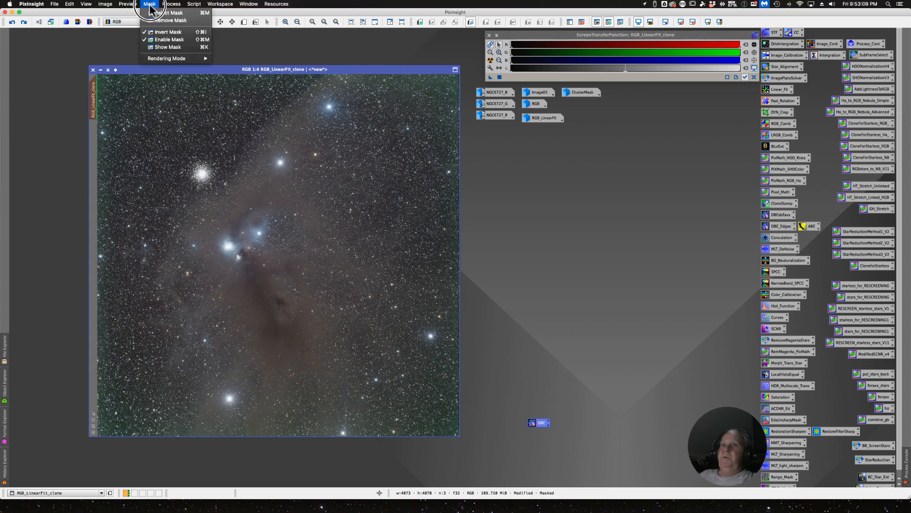
left_click(158, 20)
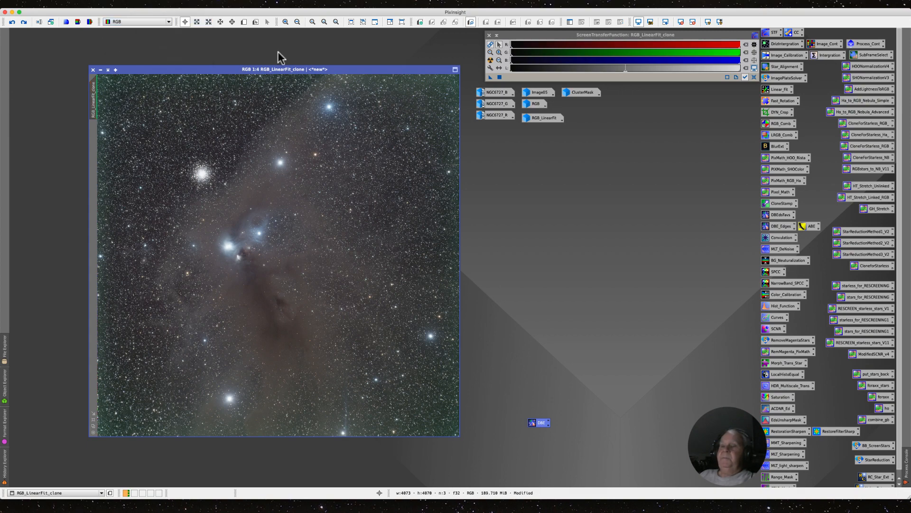
double_click(540, 422)
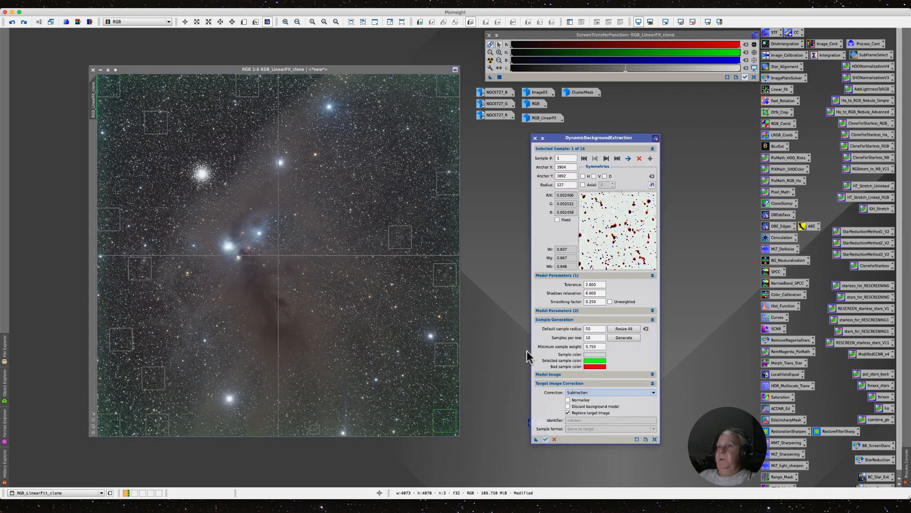
left_click(544, 437)
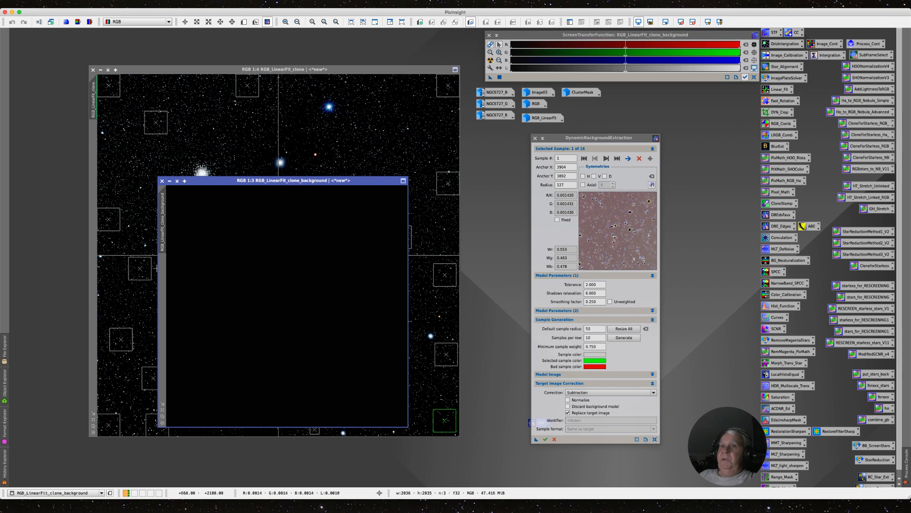
left_click(161, 181)
- Apply a second background extraction with Division as the correction, close its background model, and auto-stretch the clone
left_click(653, 393)
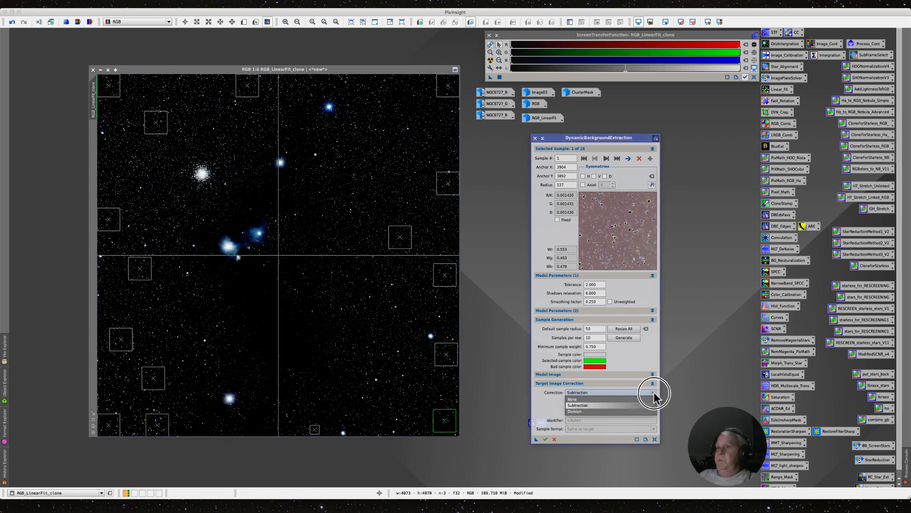
left_click(580, 411)
left_click(545, 439)
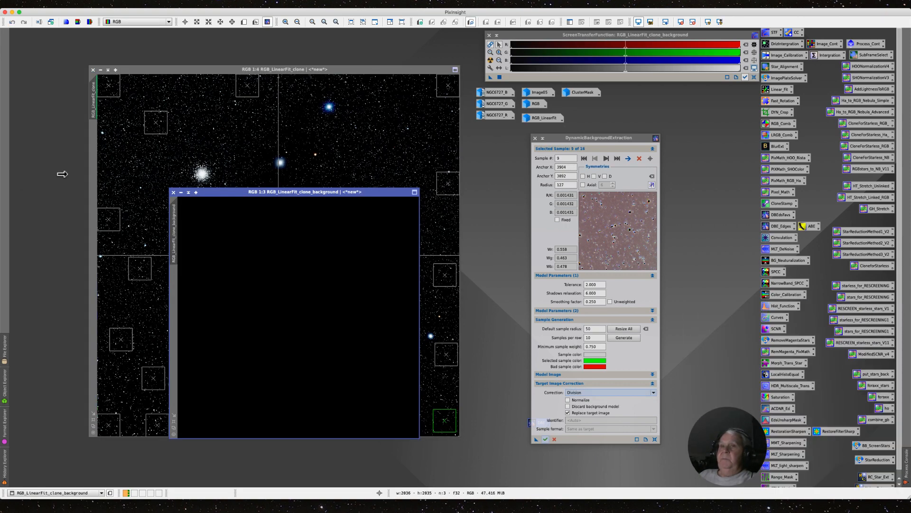
left_click(173, 192)
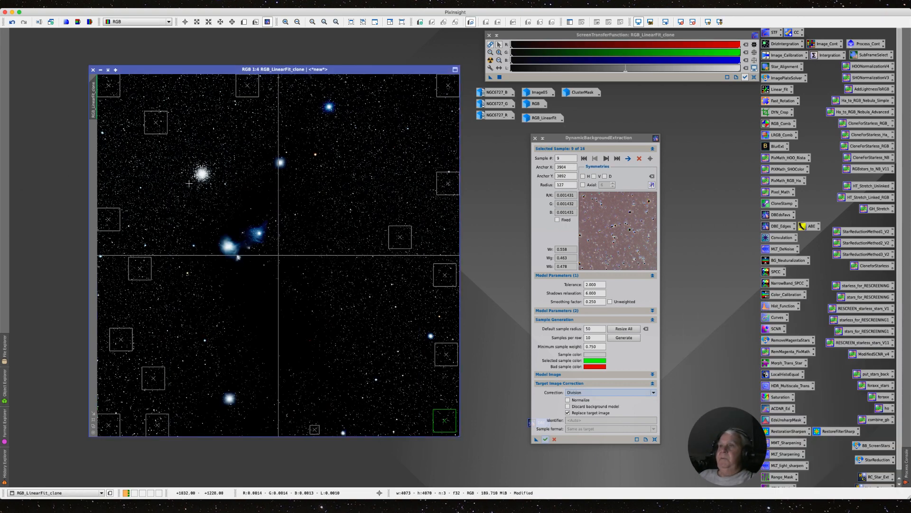
left_click(490, 60)
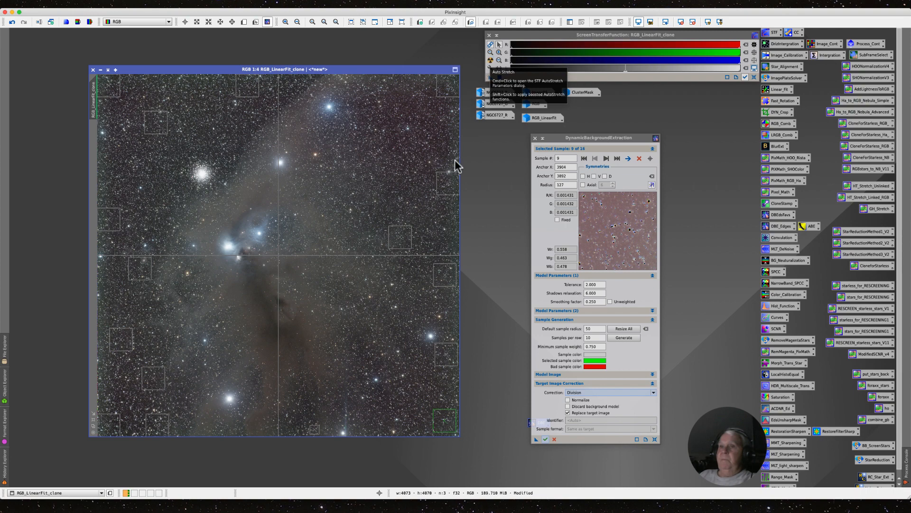
- Add three small radius-50 background samples in the dark sky right of the nebula, one below and two above the large sample there
left_click(401, 305)
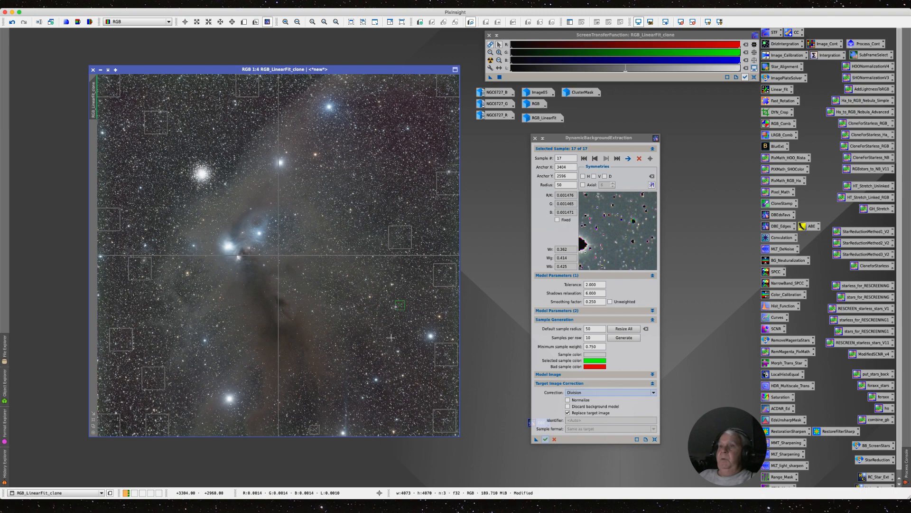
left_click(388, 119)
left_click(391, 193)
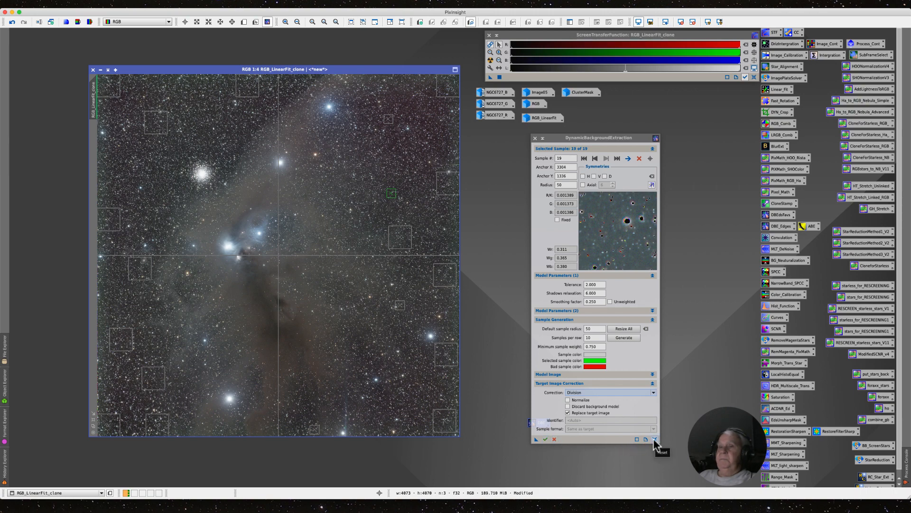
- Apply the background extraction with Subtraction as the correction, and auto-stretch the resulting background model
left_click(652, 391)
left_click(573, 406)
left_click(545, 439)
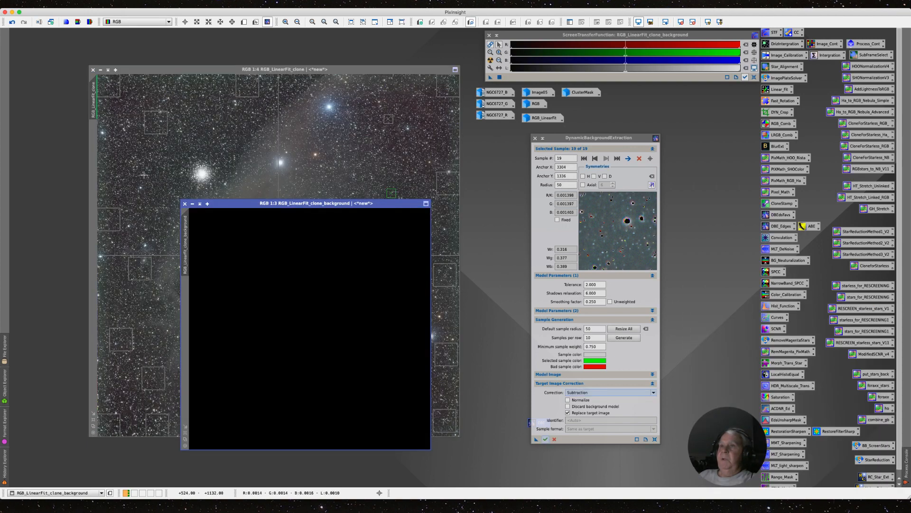
left_click(491, 60)
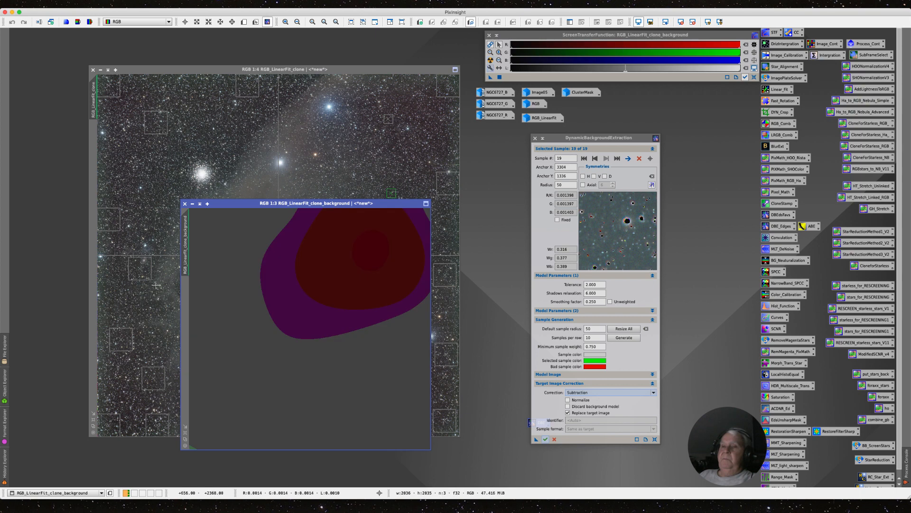
- Close the background model, auto-stretch the corrected clone, and end the DynamicBackgroundExtraction session
left_click(185, 204)
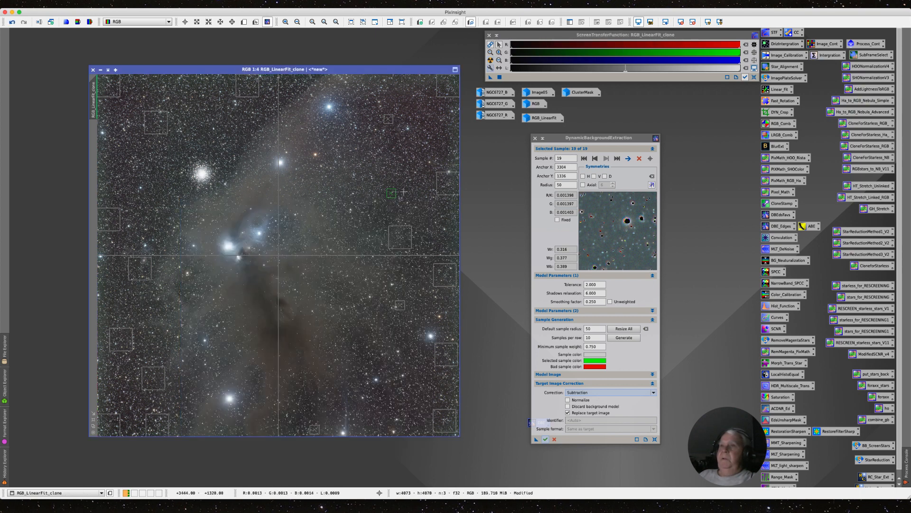
left_click(490, 59)
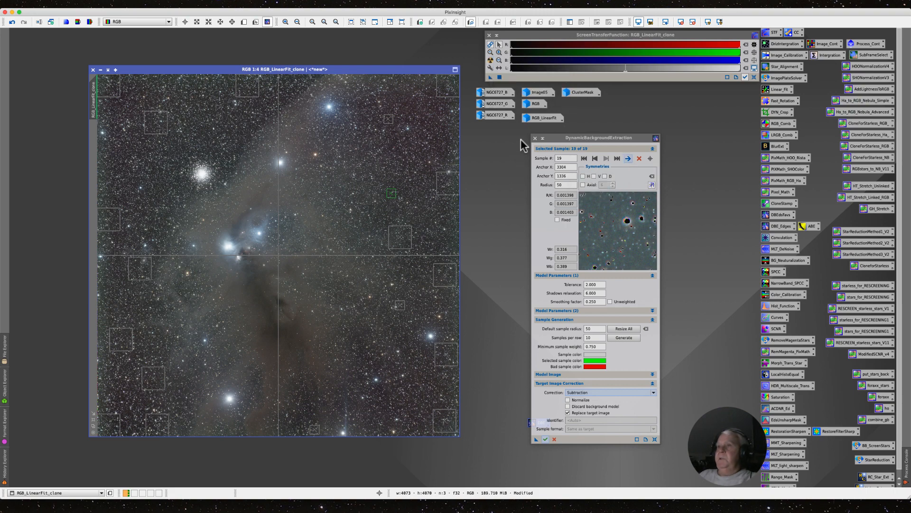
left_click(535, 139)
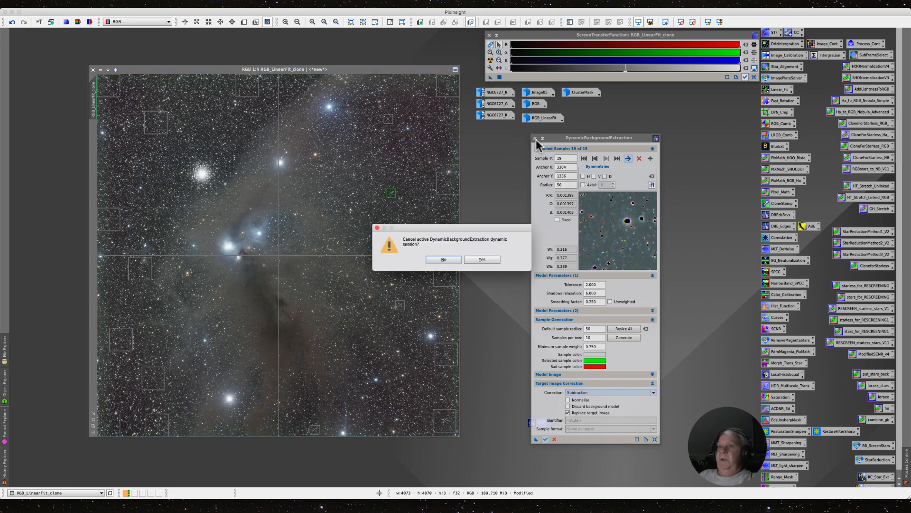
left_click(474, 261)
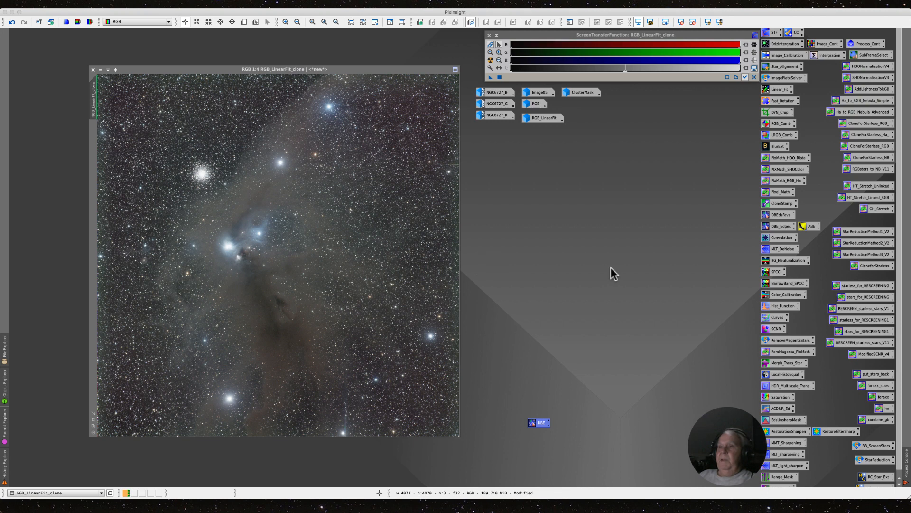
left_click_drag(541, 423, 697, 189)
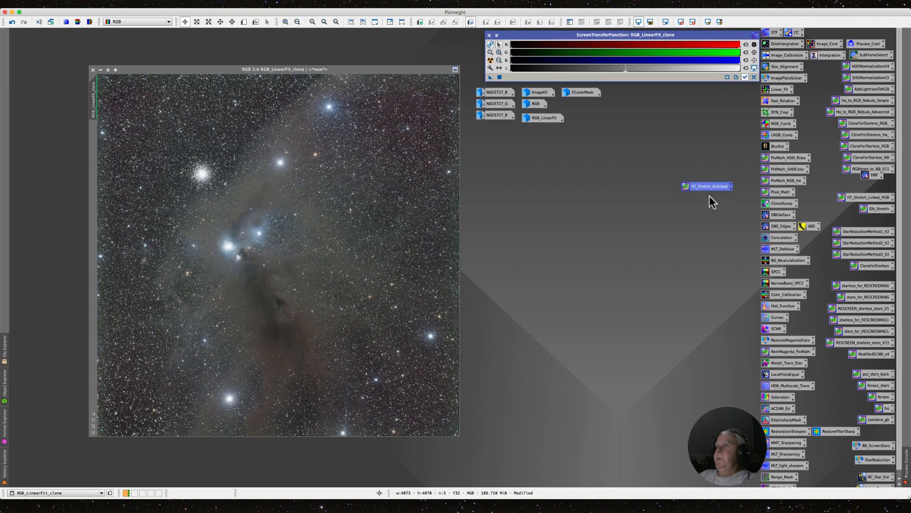
left_click(691, 218)
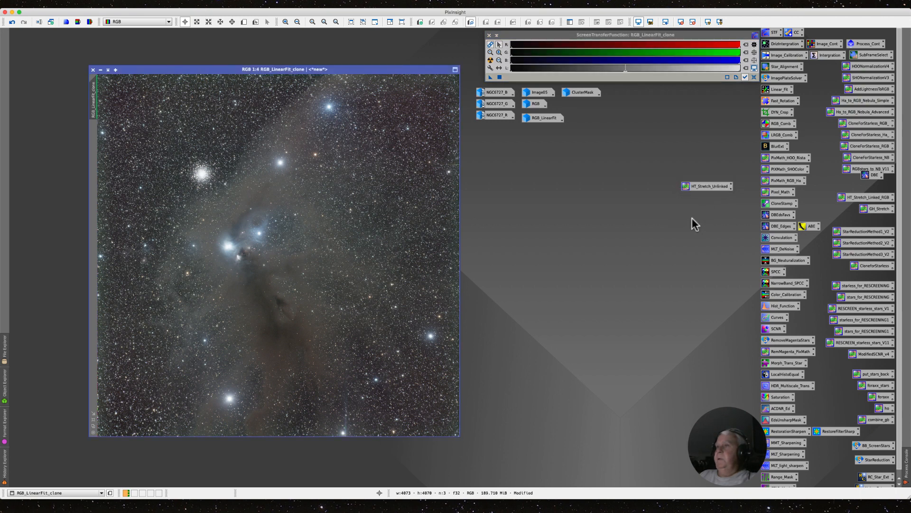
right_click(699, 190)
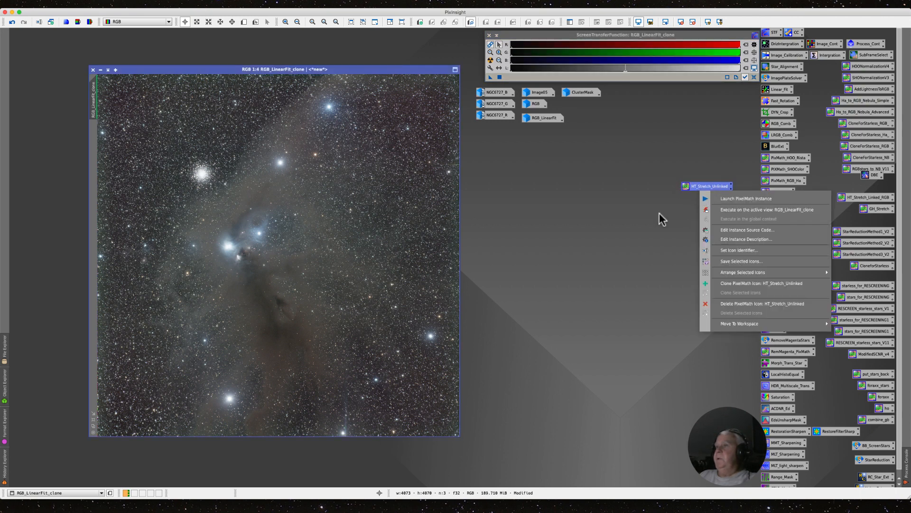
left_click(720, 184)
double_click(717, 184)
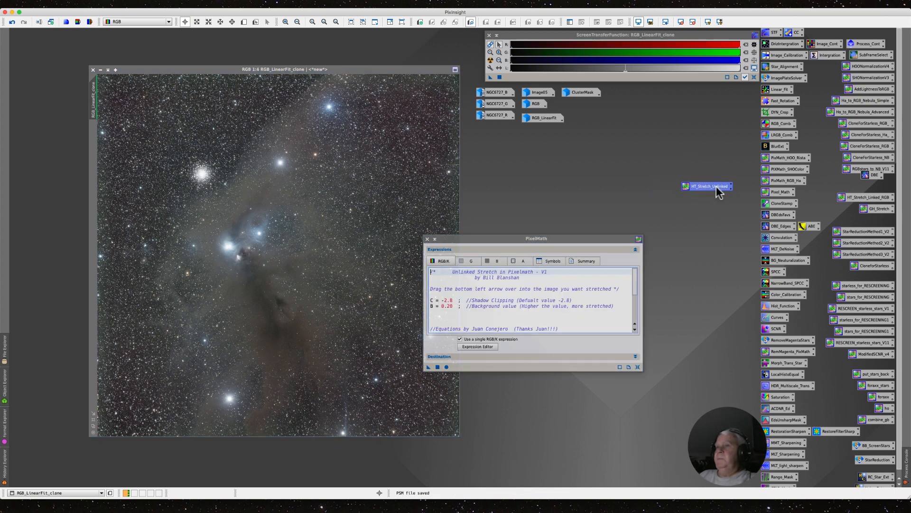
left_click(428, 239)
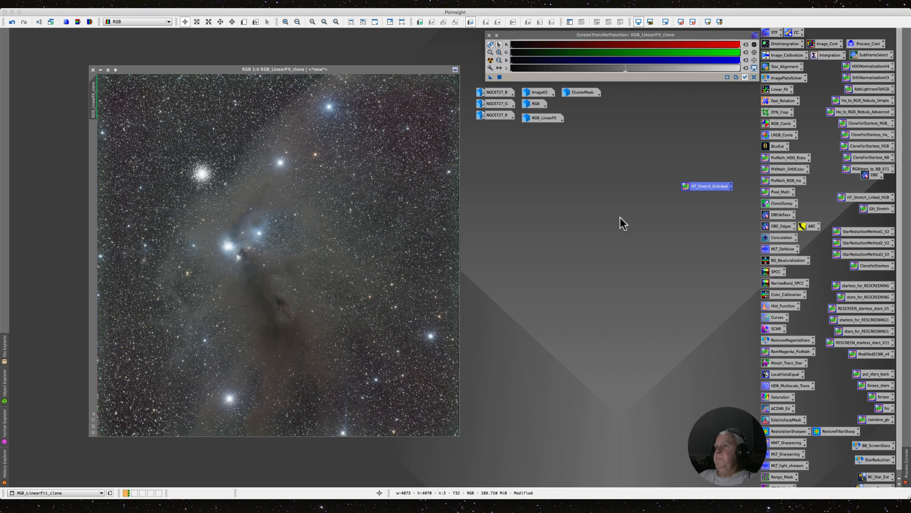
- Return the HT_Stretch_Unlinked icon to its place above HT_Stretch_Linked_RGB and park the DBE icon beside DBE_Edges
left_click(695, 185)
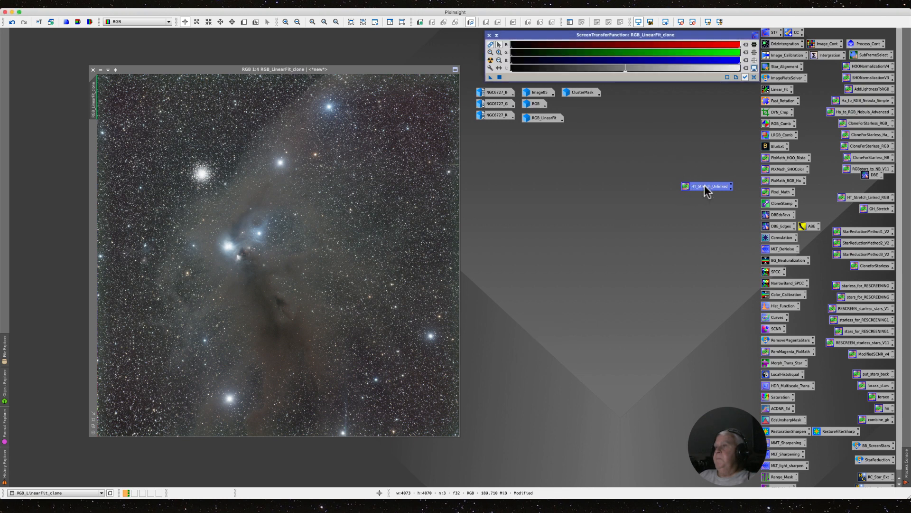
mouse_move(869, 174)
left_mouse_down()
mouse_move(673, 215)
mouse_move(871, 179)
mouse_move(857, 184)
left_mouse_up()
left_click_drag(682, 215, 750, 236)
left_click(561, 211)
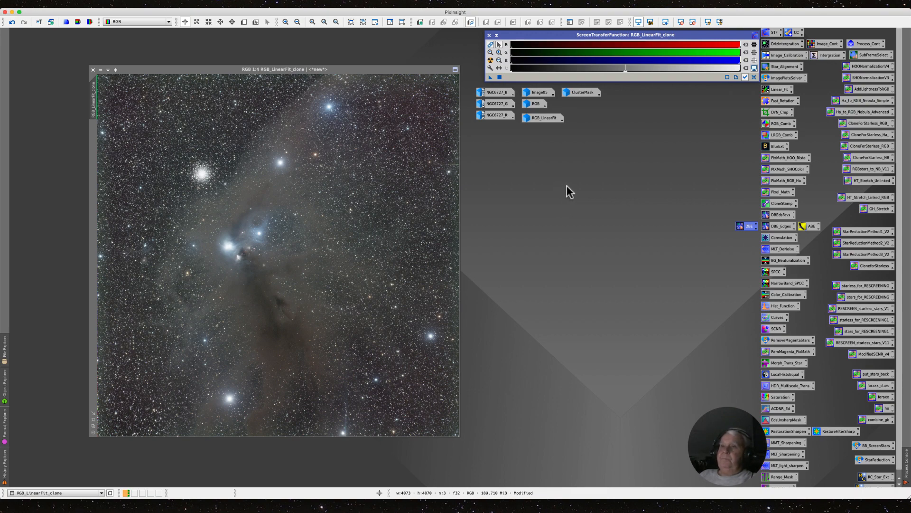
- Examine the clone's dark nebula and background noise at several magnifications, ending with the whole image in view
left_click(306, 262)
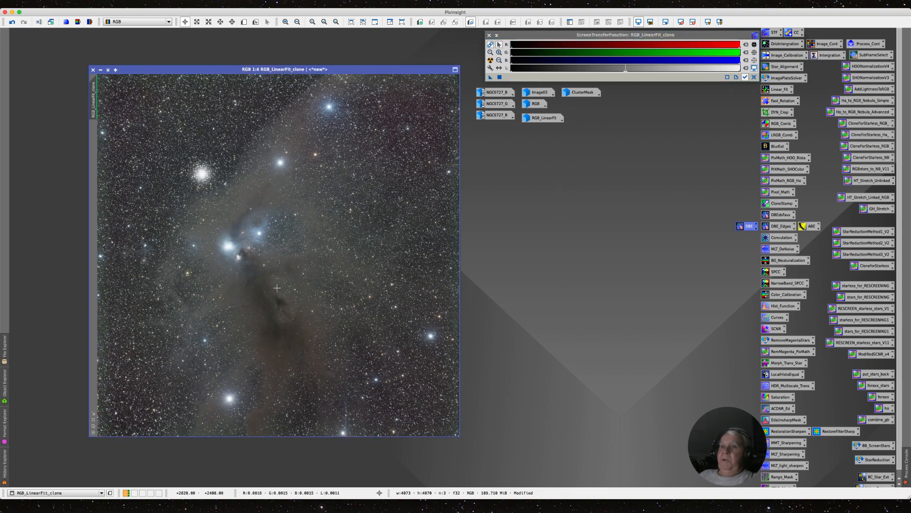
scroll(277, 287, "up", 5)
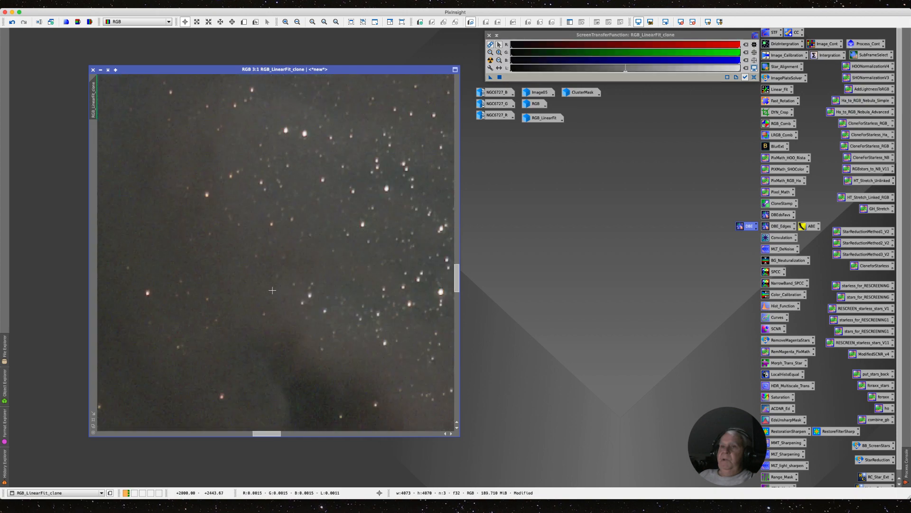
scroll(272, 290, "down", 1)
scroll(272, 290, "down", 2)
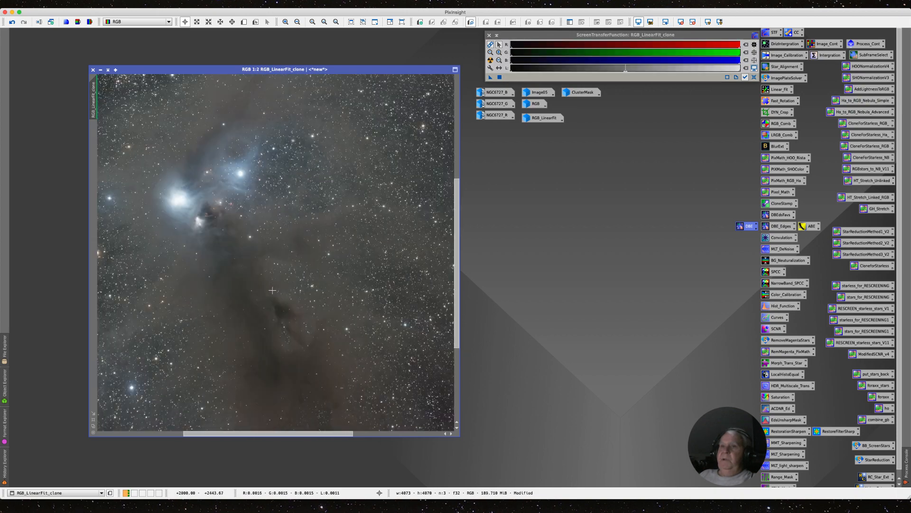
scroll(272, 290, "up", 2)
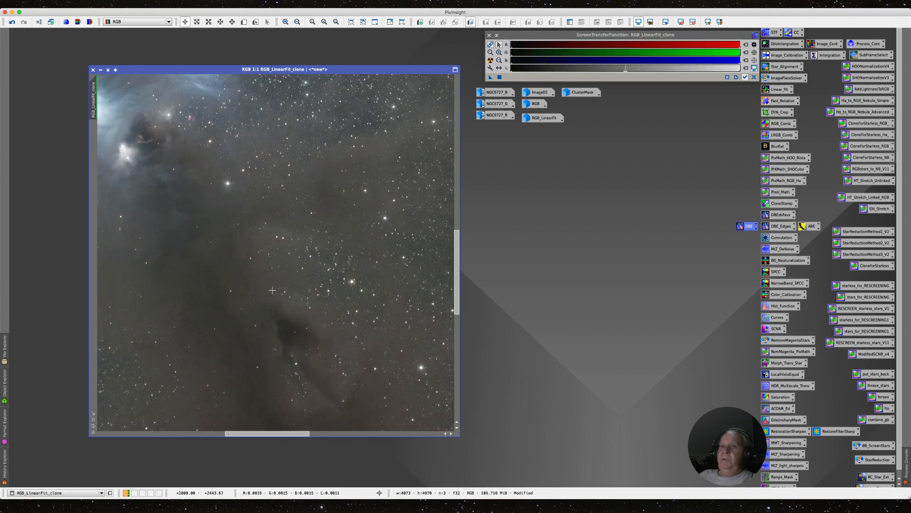
scroll(272, 290, "down", 5)
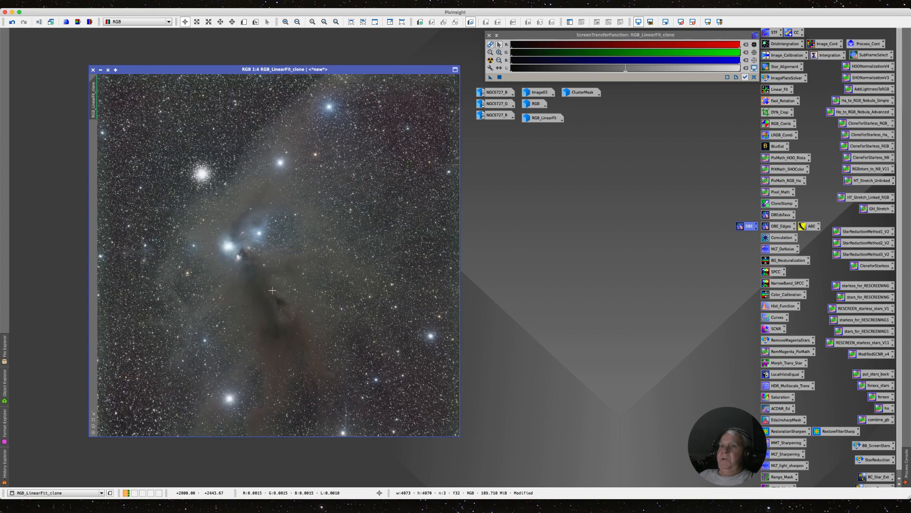
scroll(285, 284, "down", 1)
scroll(285, 283, "up", 1)
double_click(773, 248)
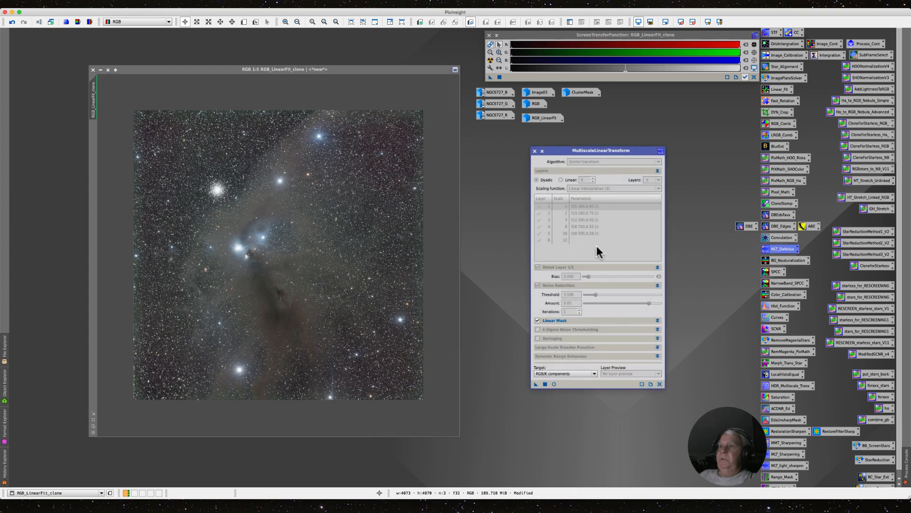
left_click_drag(572, 151, 479, 183)
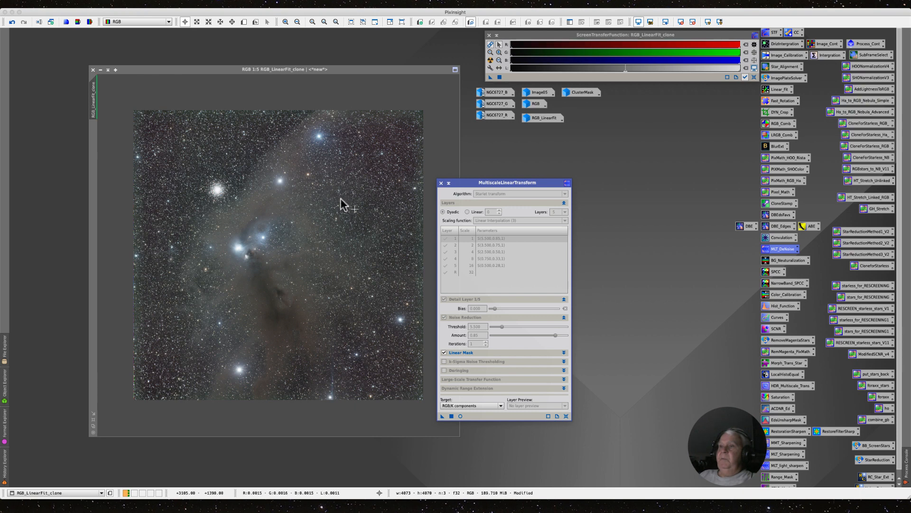
left_click(441, 183)
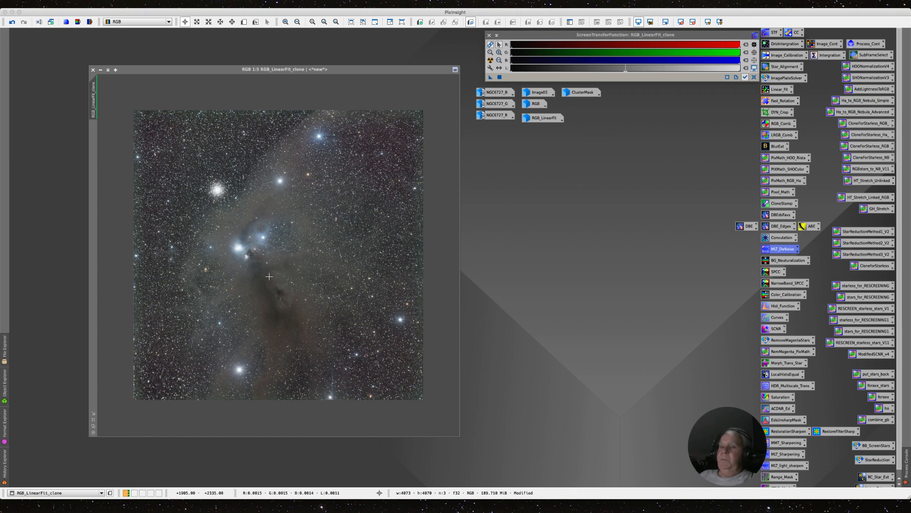
- Open the saved SPCC process and set its QE curve to Ideal QE curve
left_click(357, 190)
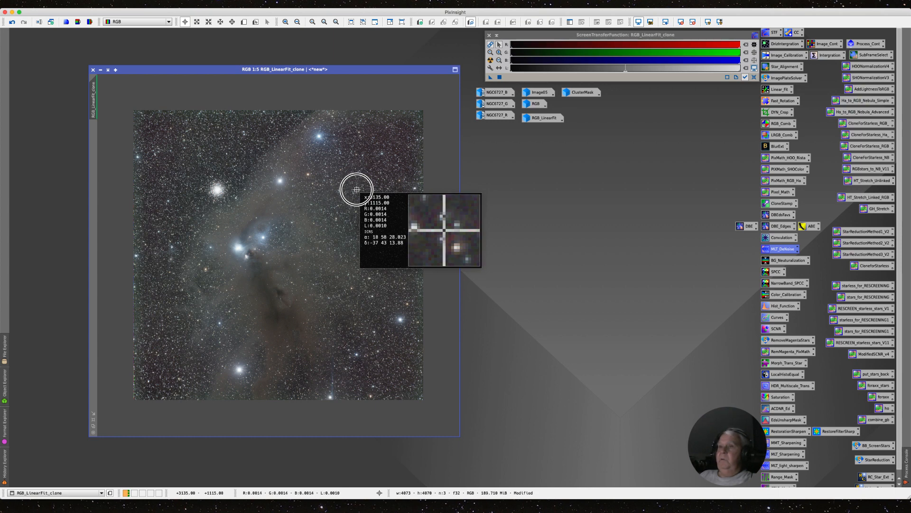
double_click(775, 272)
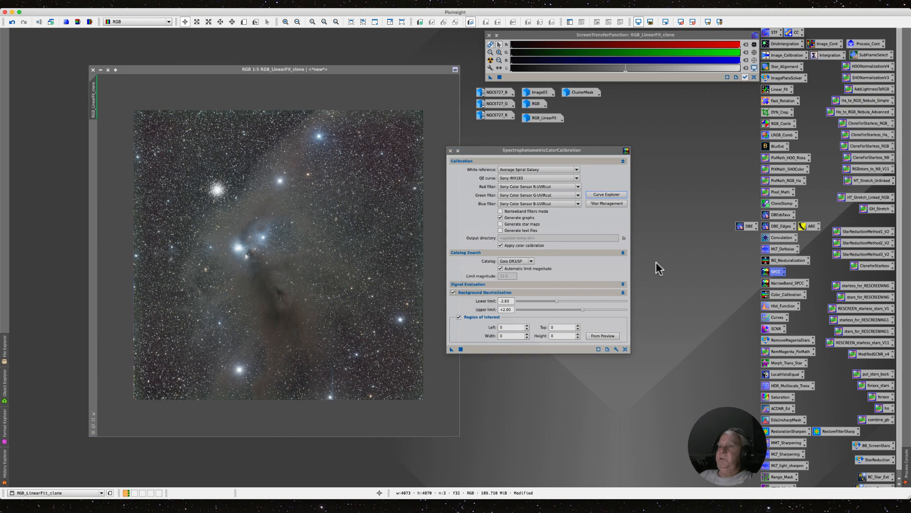
left_click_drag(478, 150, 414, 178)
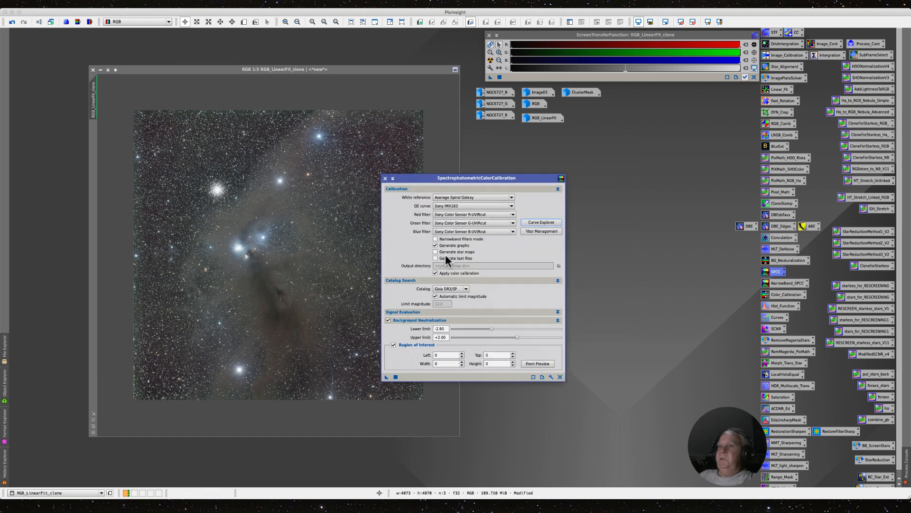
left_click(512, 206)
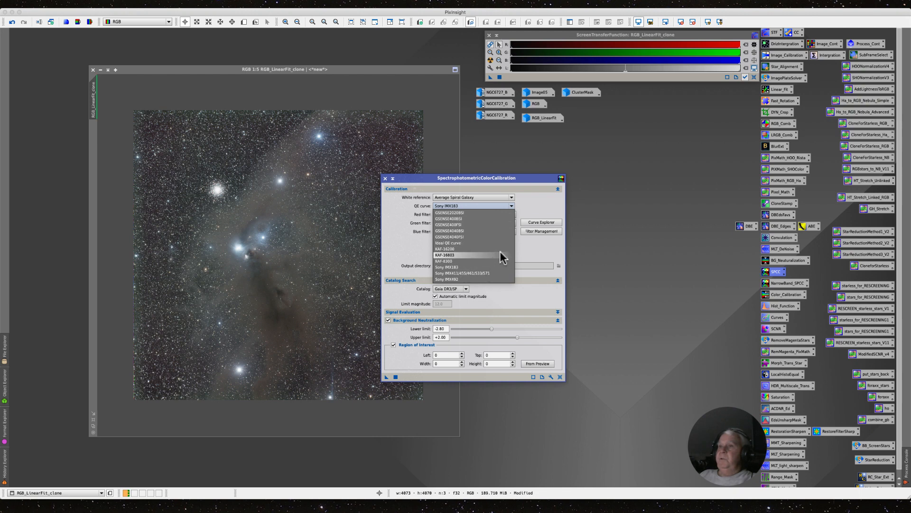
left_click(442, 242)
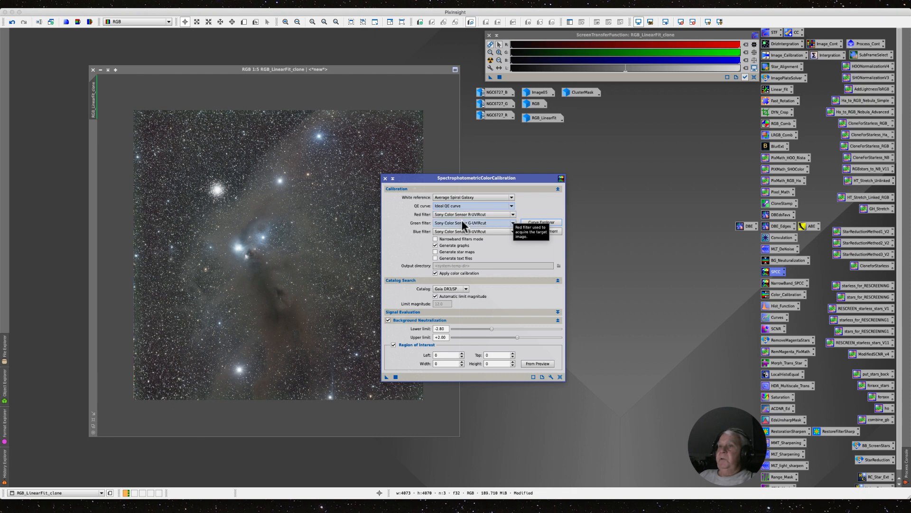
- Set the SPCC red, green and blue filters to Baader R, Baader G and Baader B
left_click(513, 214)
left_click_drag(514, 282, 513, 211)
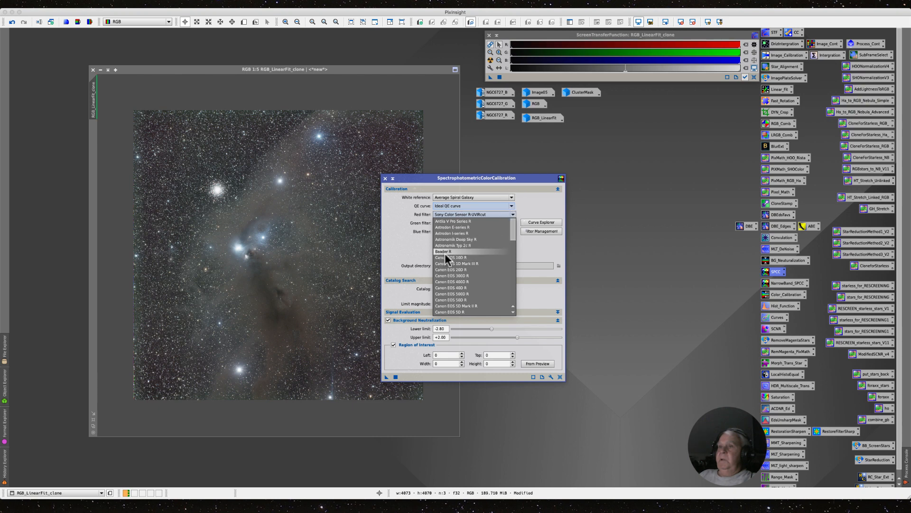
left_click(445, 252)
left_click(511, 224)
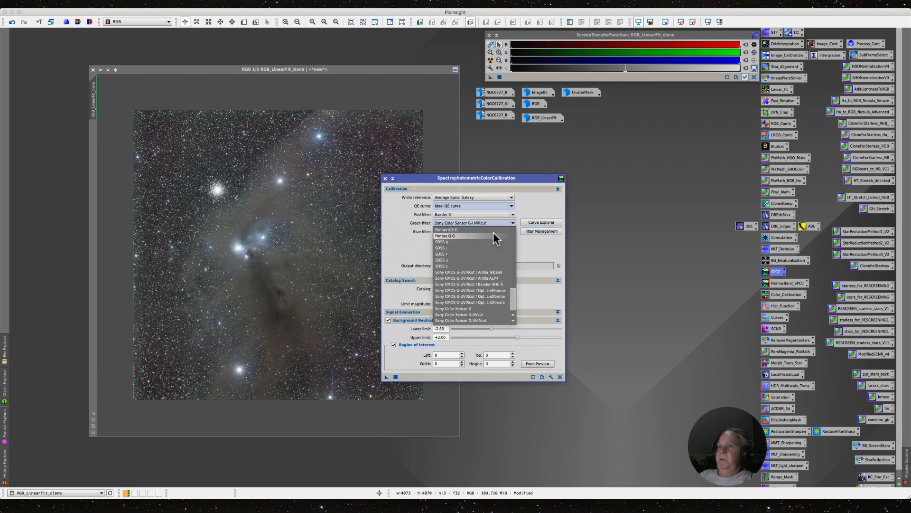
left_click_drag(508, 292, 509, 225)
left_click(443, 260)
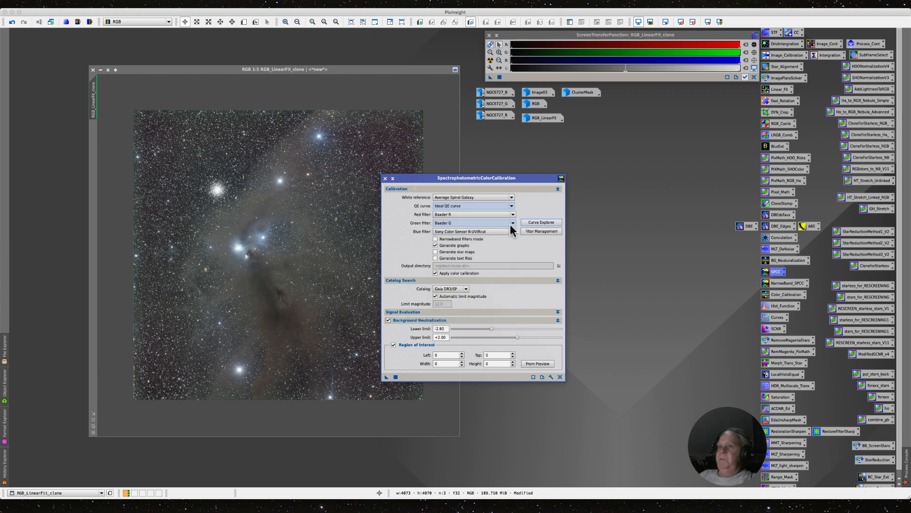
left_click(513, 231)
left_click_drag(513, 309, 514, 215)
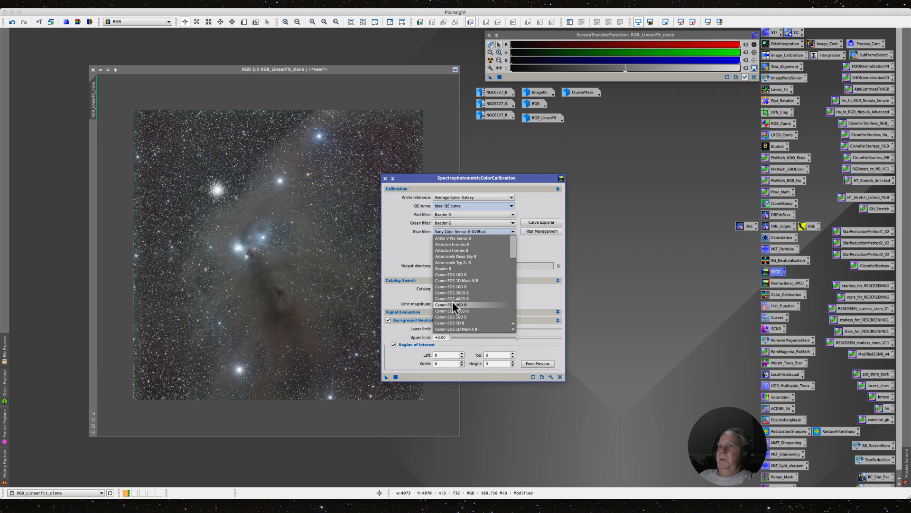
left_click(443, 268)
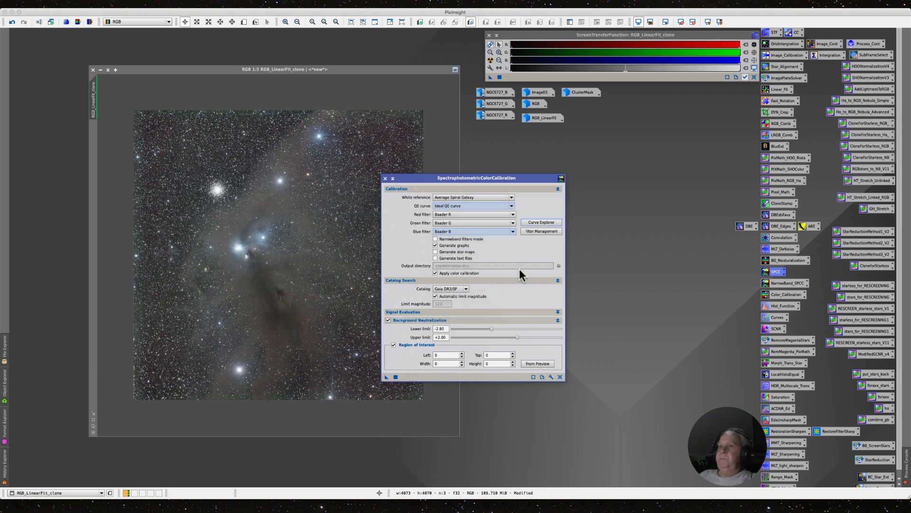
- Draw a tiny preview of about 20 × 14 pixels on a star-free patch of dark sky near the clone's upper edge
left_click_drag(411, 178, 480, 175)
scroll(259, 252, "up", 3)
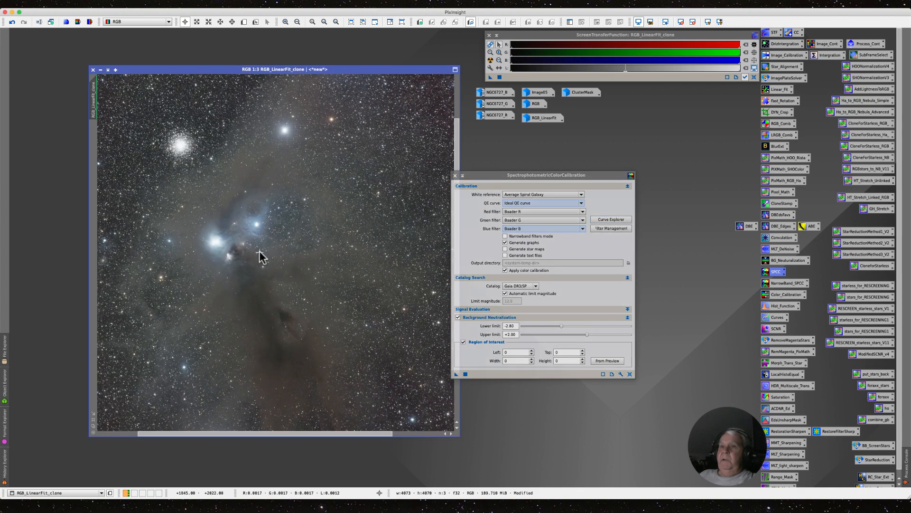
scroll(317, 234, "up", 2)
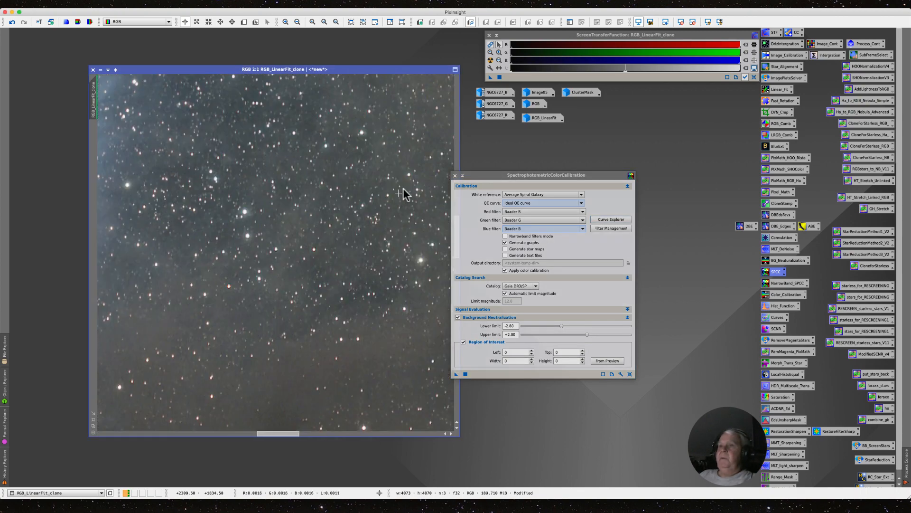
left_click_drag(480, 175, 561, 203)
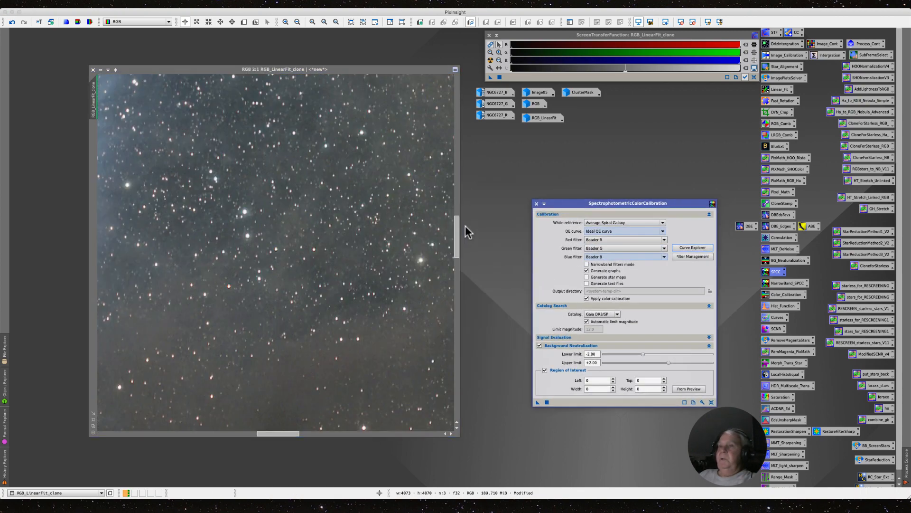
left_click_drag(457, 233, 442, 90)
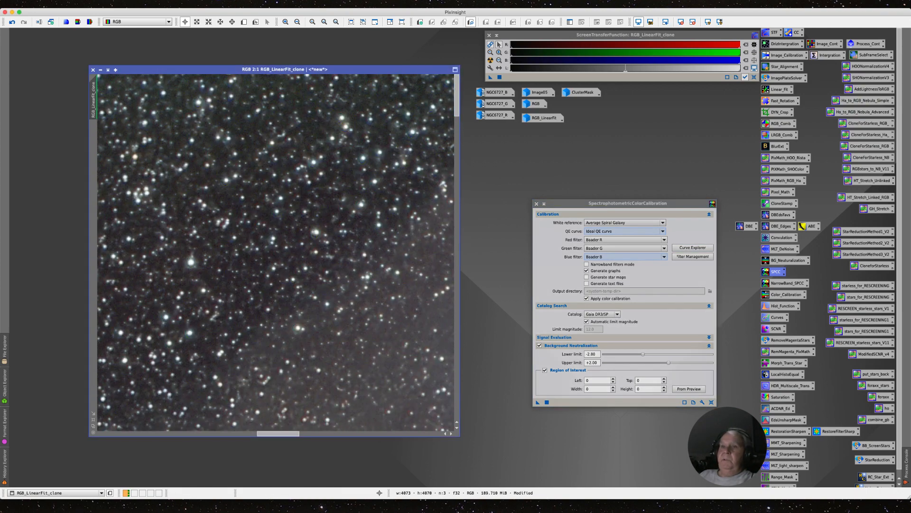
left_click_drag(265, 434, 201, 437)
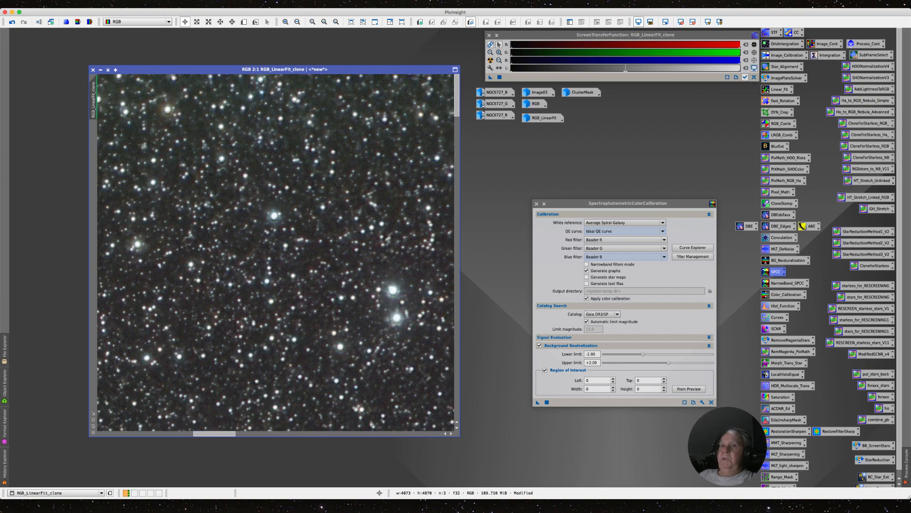
left_click(243, 22)
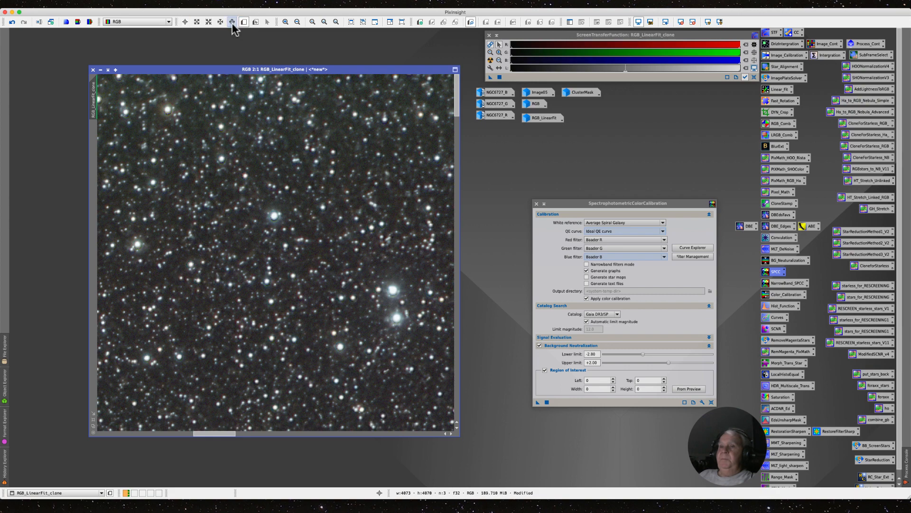
left_click_drag(291, 262, 305, 272)
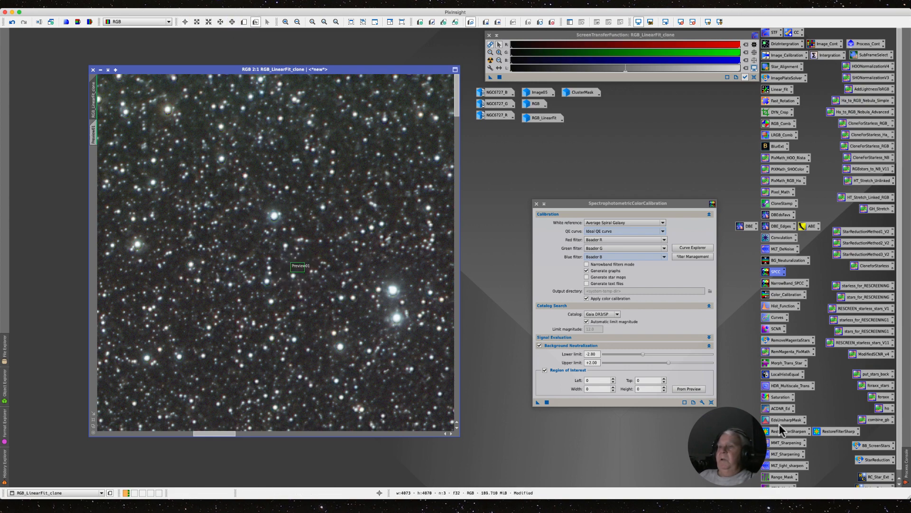
- Set the background neutralization region of interest from the clone's Preview01
left_click(688, 390)
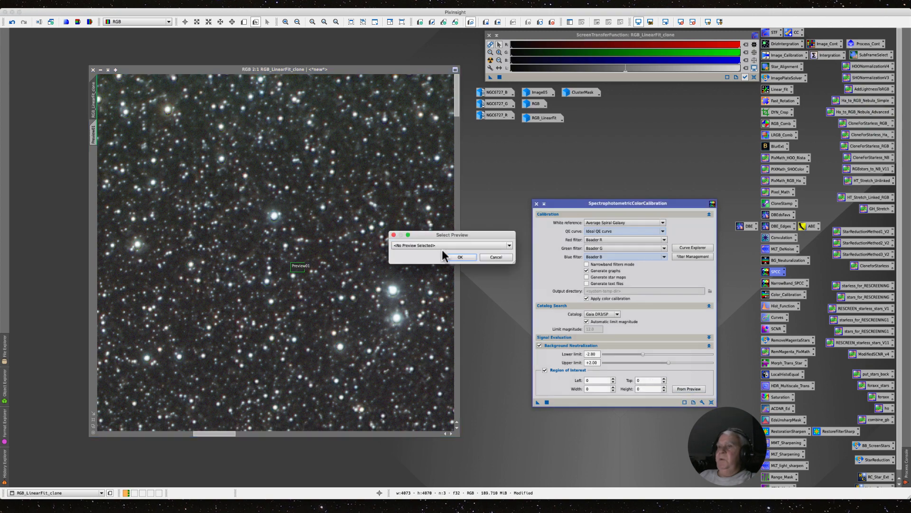
left_click(509, 245)
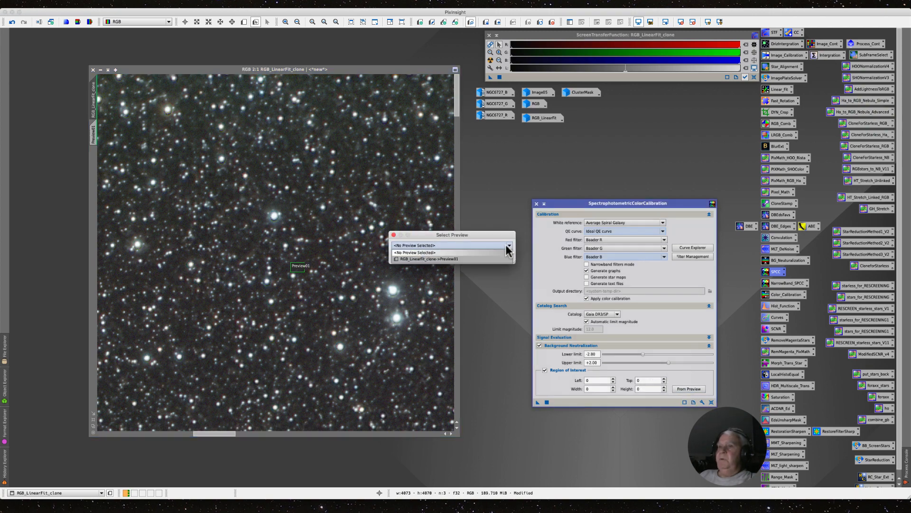
left_click(435, 259)
left_click(458, 257)
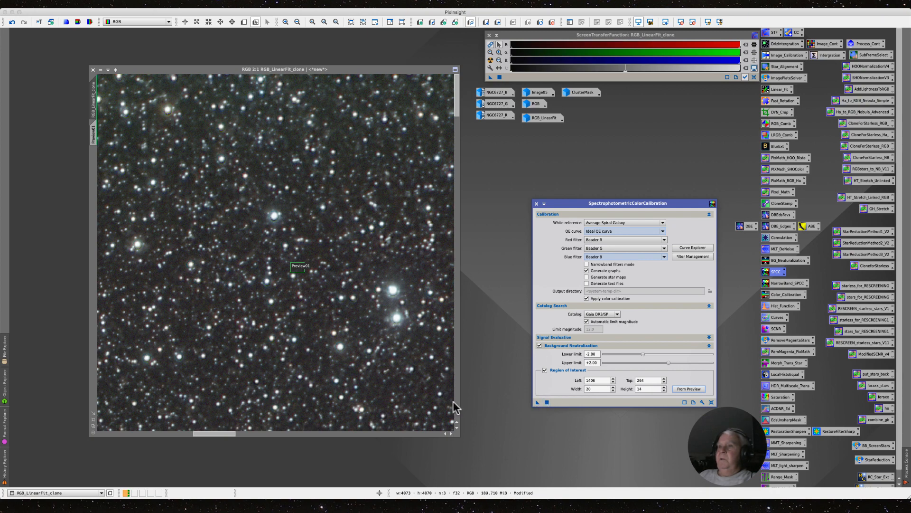
- Apply SpectrophotometricColorCalibration to the RGB_LinearFit_clone image and close the resulting graphs and the process dialog
scroll(276, 312, "down", 2)
scroll(277, 317, "down", 3)
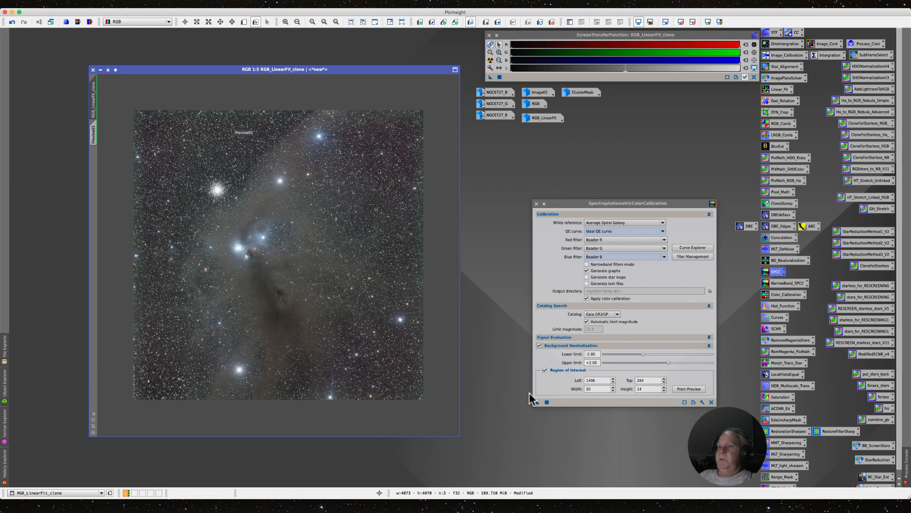
left_click(547, 402)
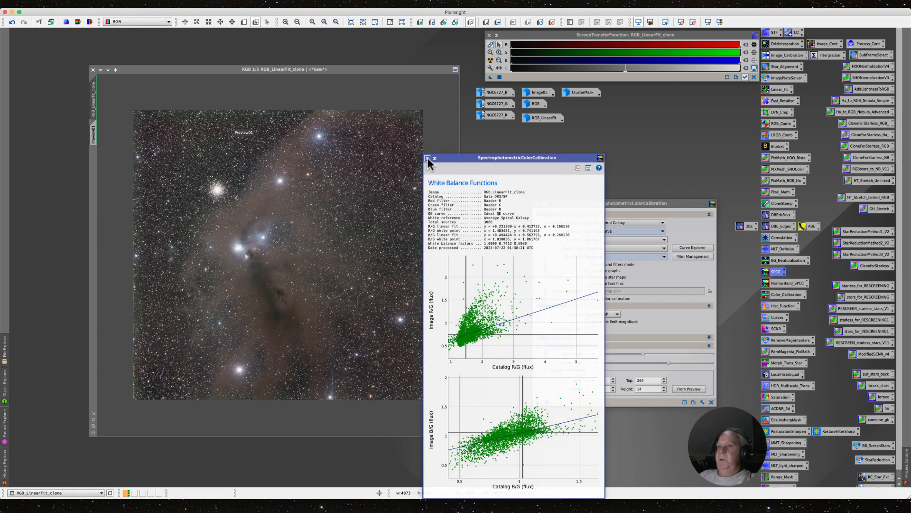
left_click(428, 157)
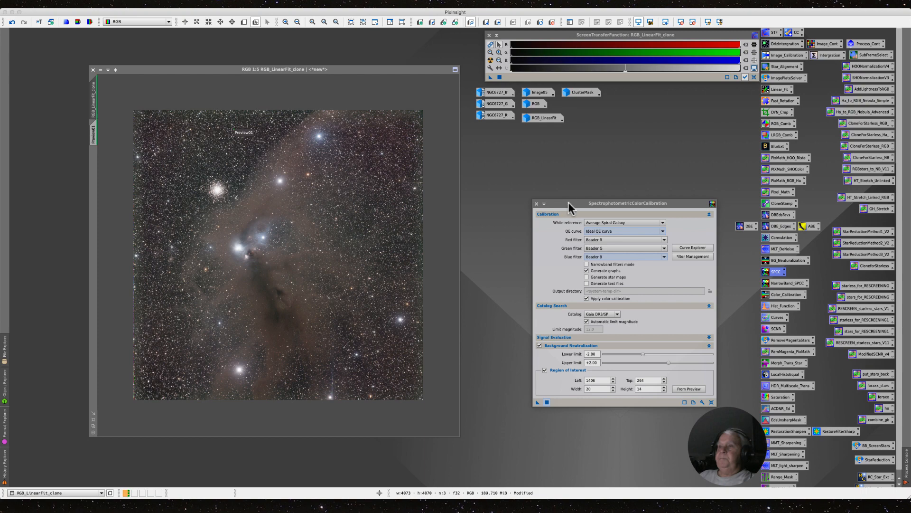
left_click(536, 203)
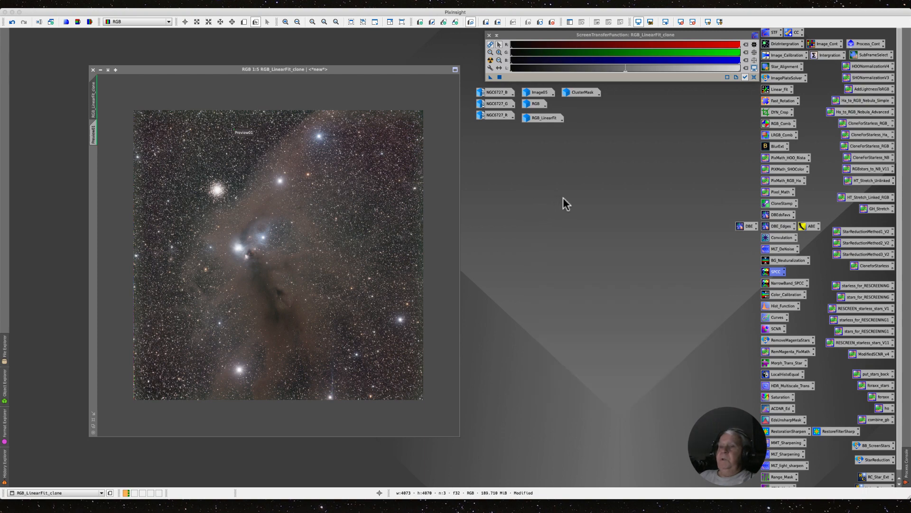
- Delete the Preview01 preview from the RGB_LinearFit_clone image and reposition the image window slightly
left_click(251, 273)
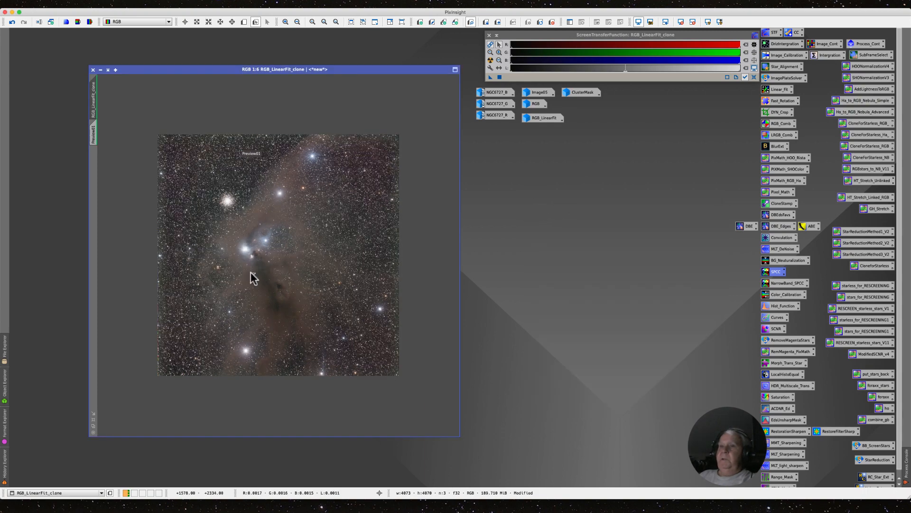
scroll(251, 272, "up", 1)
scroll(251, 272, "down", 1)
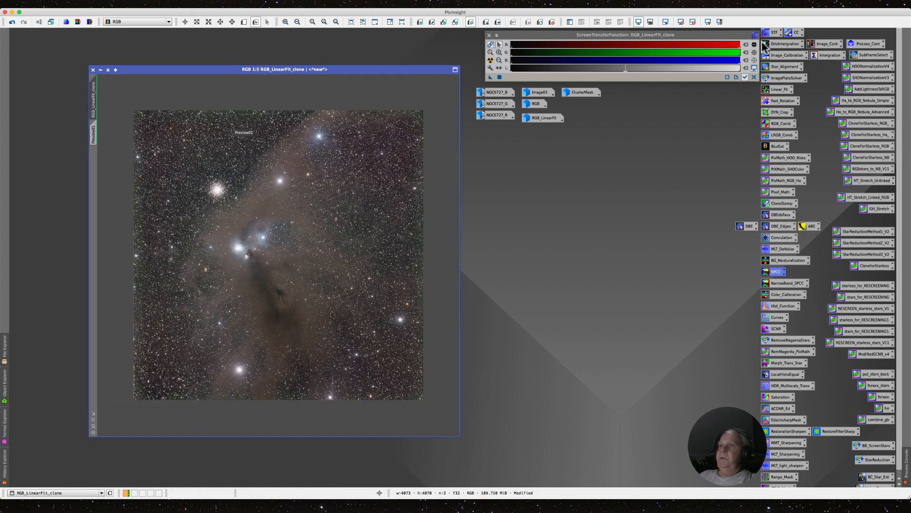
left_click(552, 20)
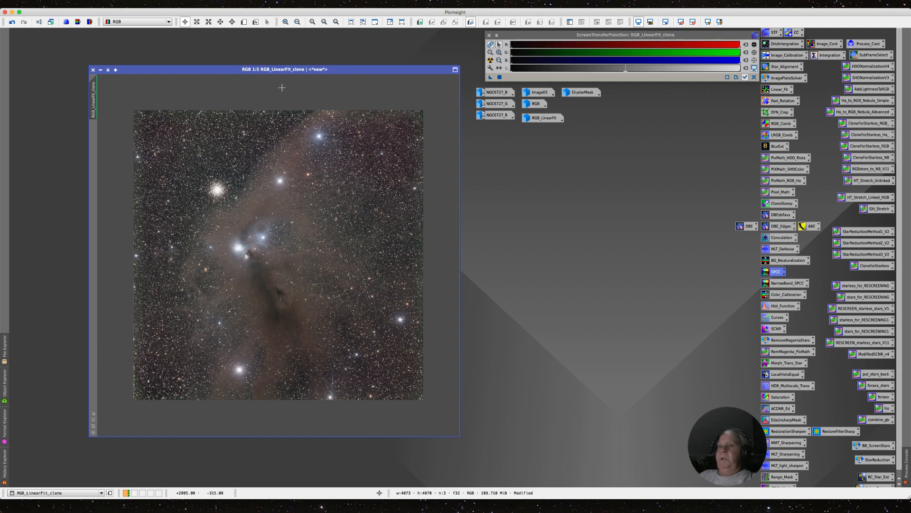
left_click_drag(204, 69, 201, 67)
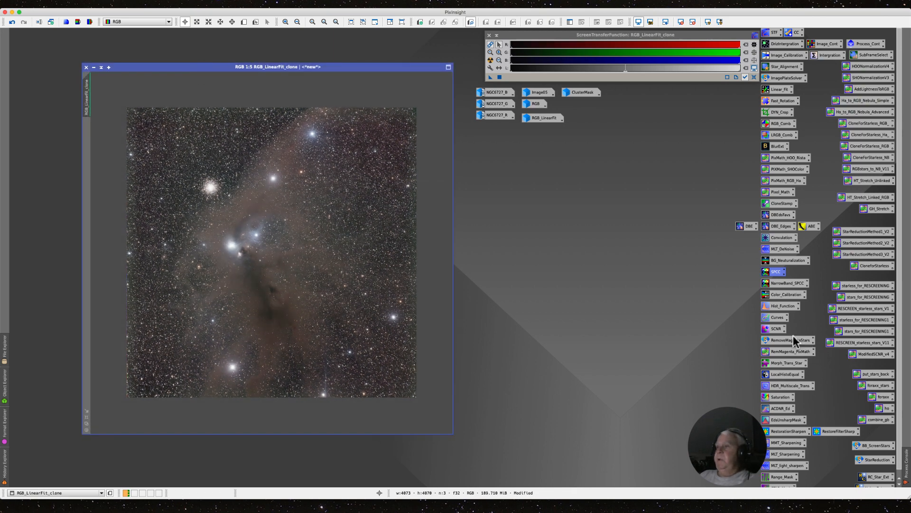
- Open HistogramTransformation beside the image, and reset and reapply the automatic screen stretch on RGB_LinearFit_clone
double_click(773, 306)
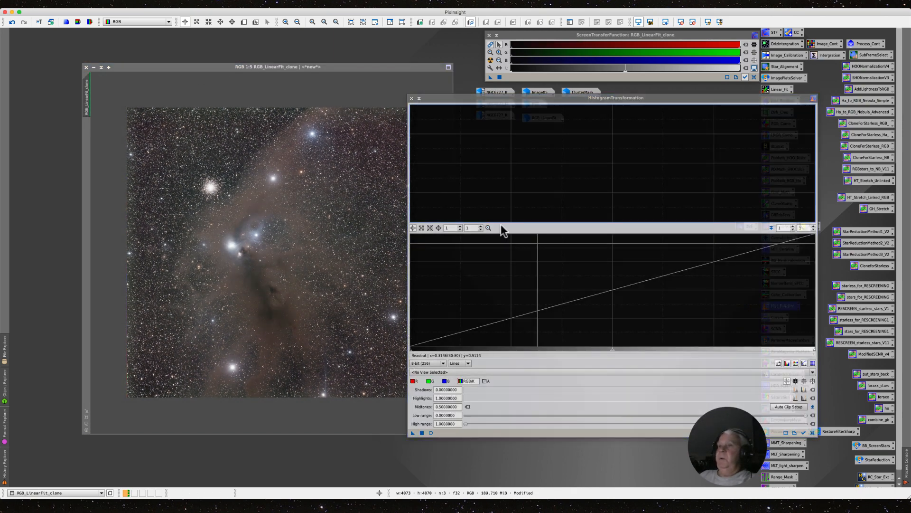
left_click_drag(436, 99, 525, 184)
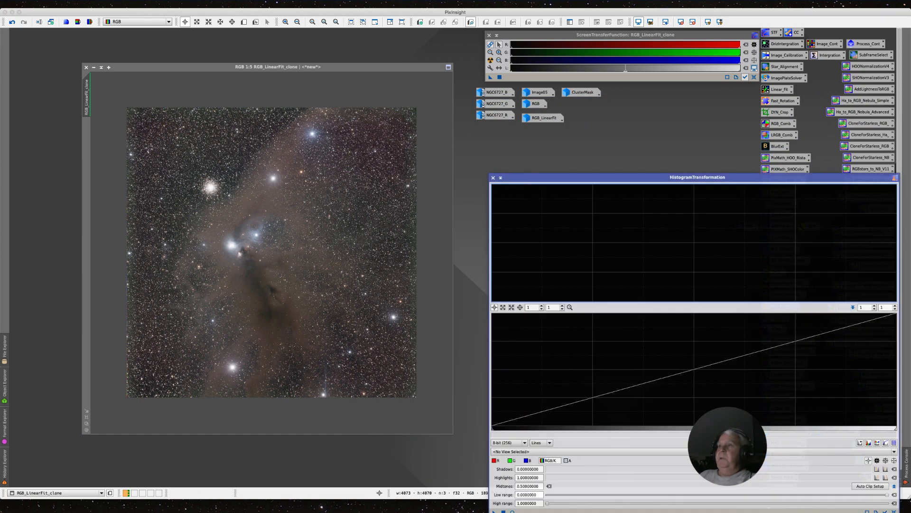
left_click(754, 76)
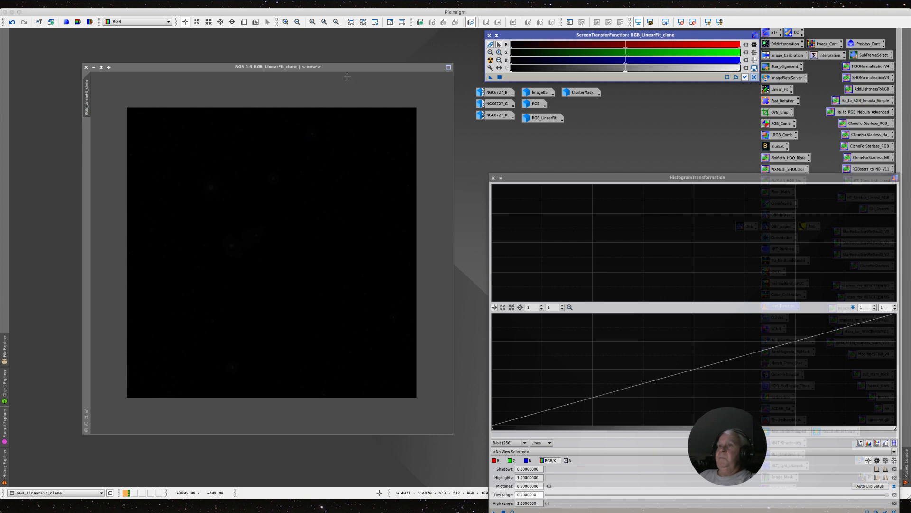
left_click(491, 60)
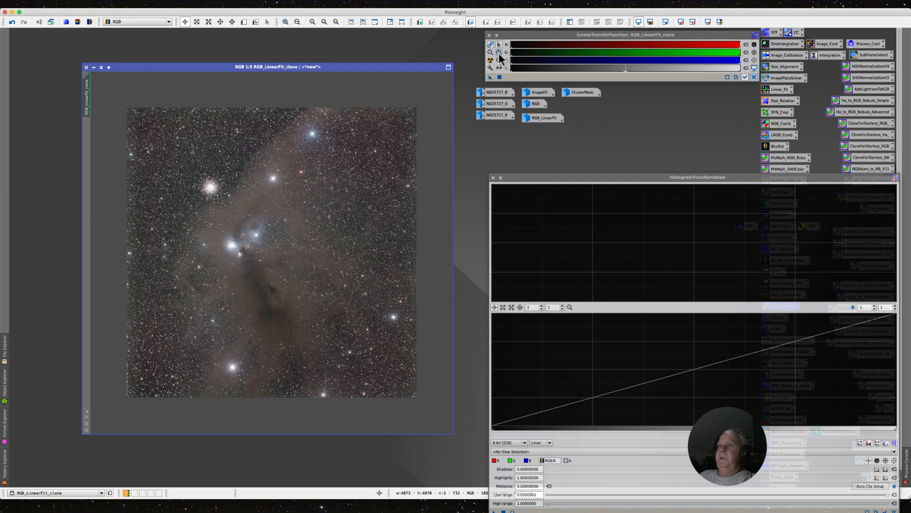
- Magnify the ScreenTransferFunction sliders and raise the linked RGB midtones to darken the displayed image slightly
left_click(499, 57)
left_click_drag(515, 56, 522, 55)
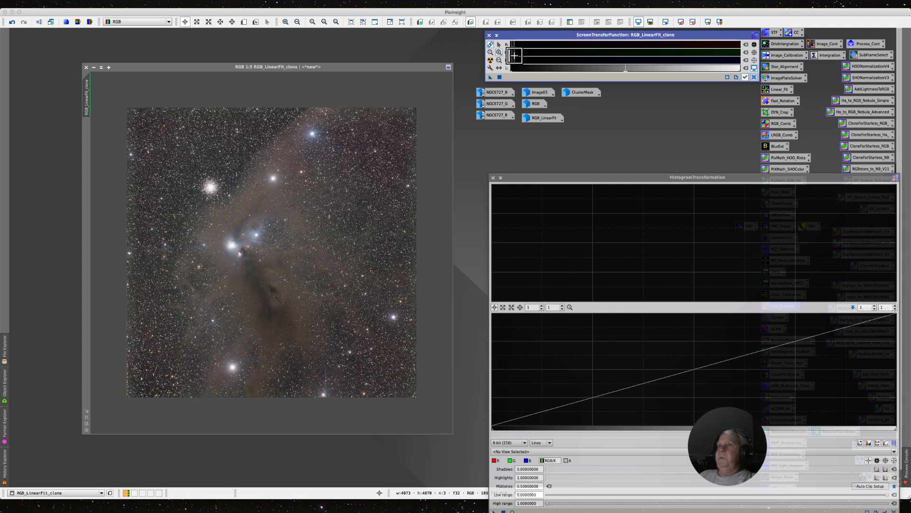
mouse_move(514, 56)
left_mouse_down()
mouse_move(523, 55)
mouse_move(516, 61)
left_mouse_up()
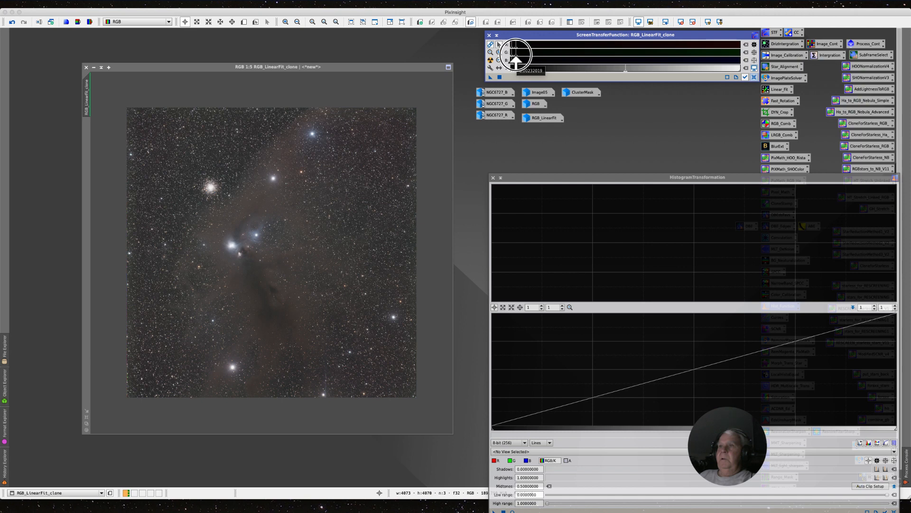
left_click_drag(515, 60, 515, 60)
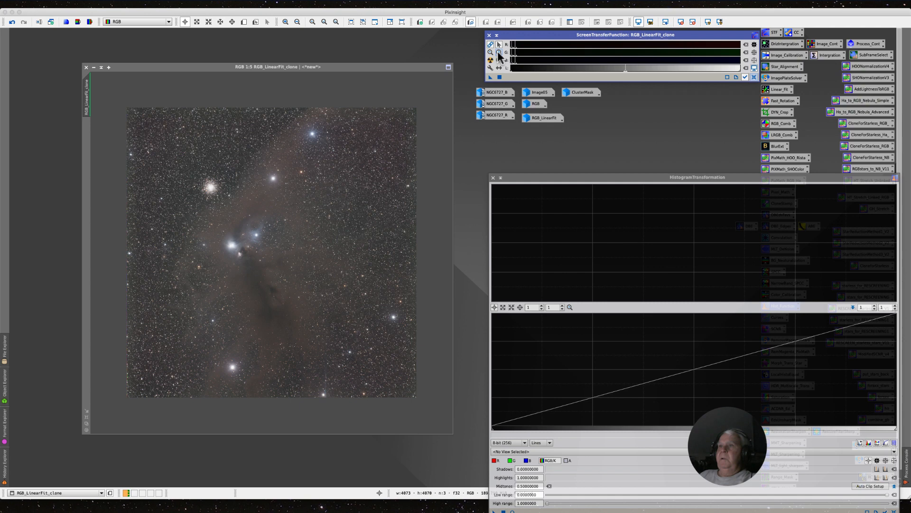
left_click(499, 52)
left_click(516, 54)
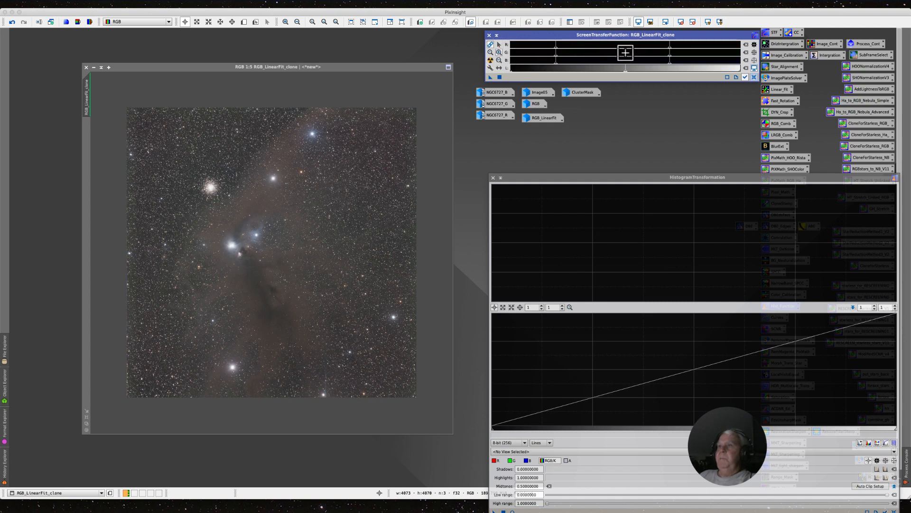
left_click(499, 45)
mouse_move(669, 59)
left_mouse_down()
mouse_move(657, 59)
mouse_move(711, 59)
mouse_move(688, 59)
left_mouse_up()
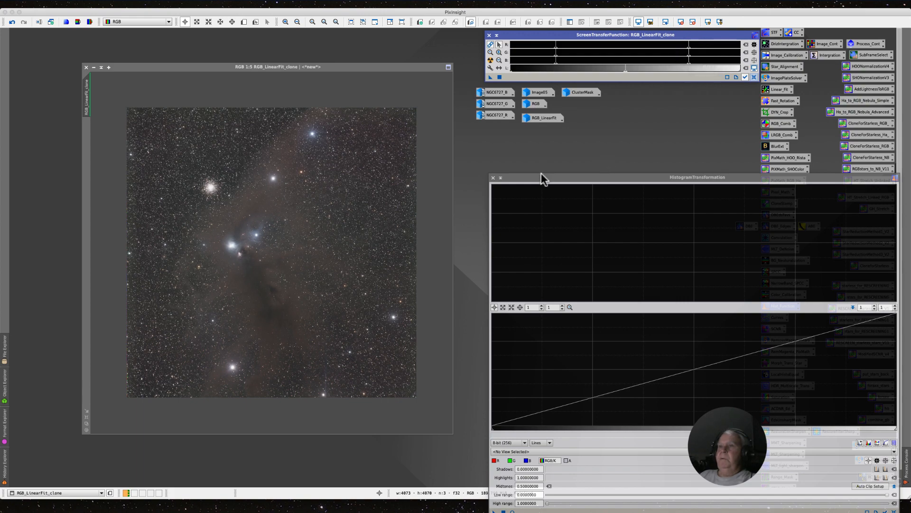
- Load the screen stretch settings into a reset HistogramTransformation that tracks the RGB_LinearFit_clone view
left_click_drag(544, 181, 507, 102)
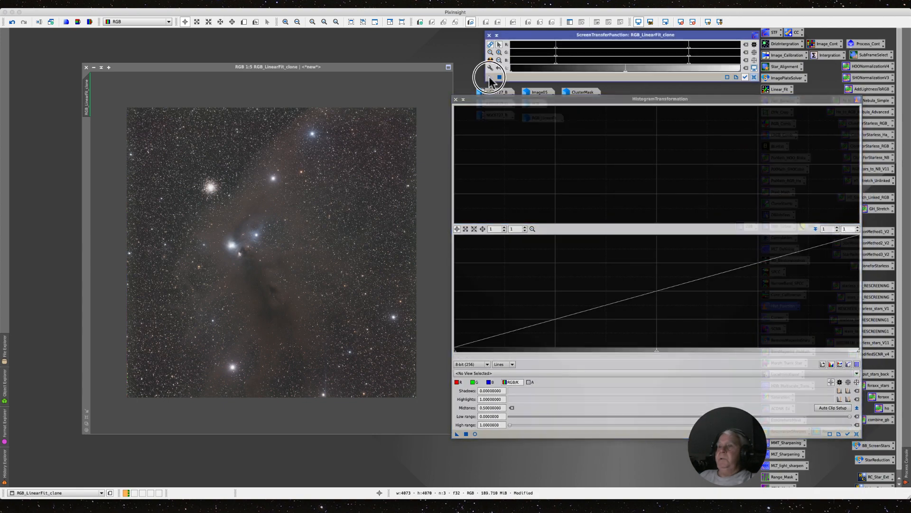
left_click(856, 433)
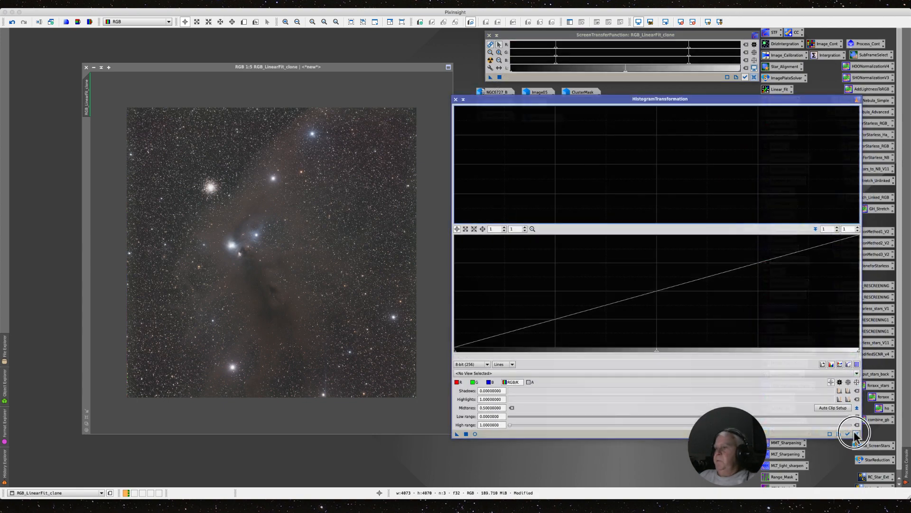
left_click(848, 433)
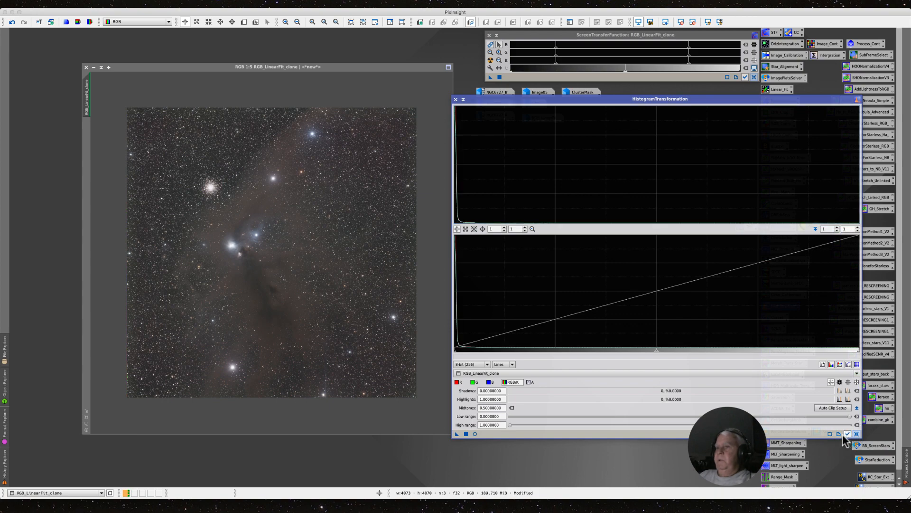
left_click_drag(490, 77, 525, 434)
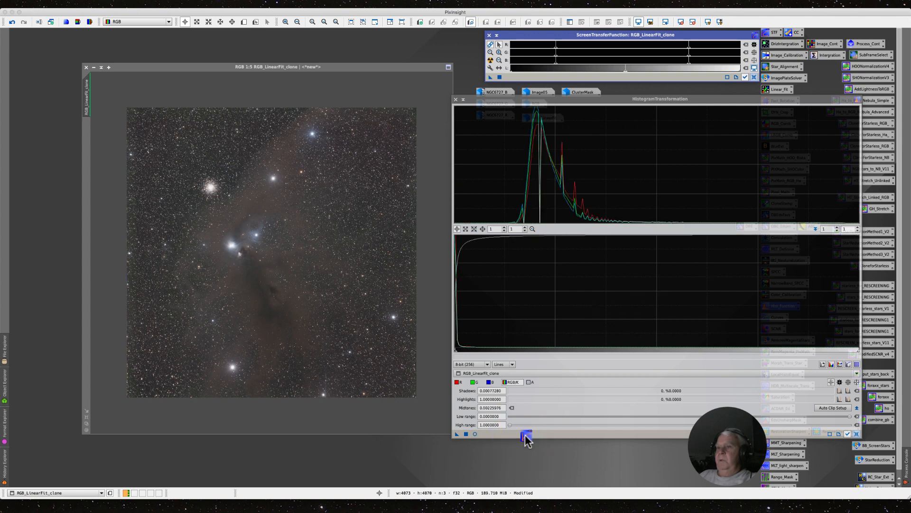
- Reset the screen stretch, apply the HistogramTransformation to RGB_LinearFit_clone, and close the process dialog
left_click(754, 77)
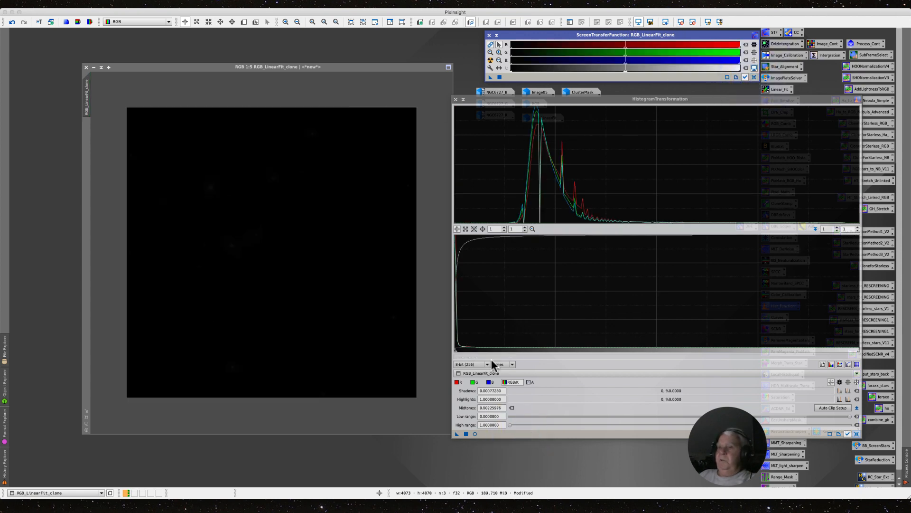
left_click_drag(456, 435, 305, 281)
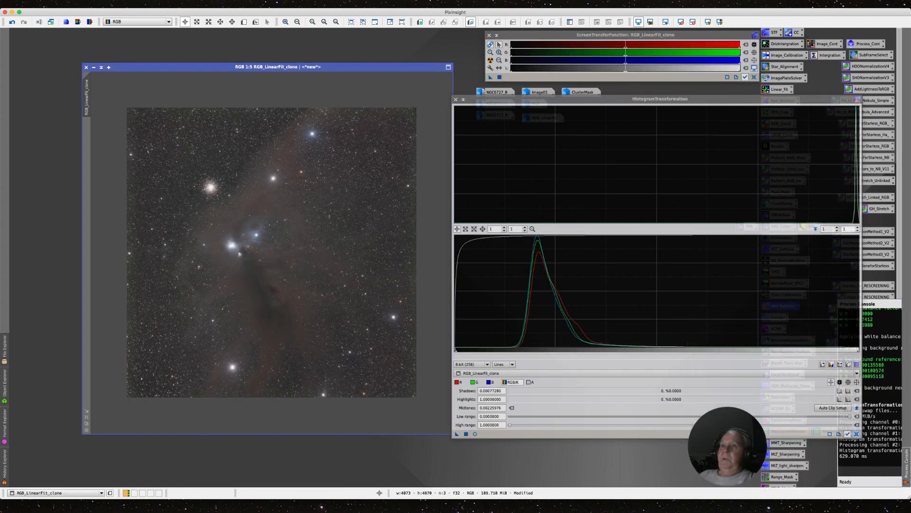
left_click(456, 100)
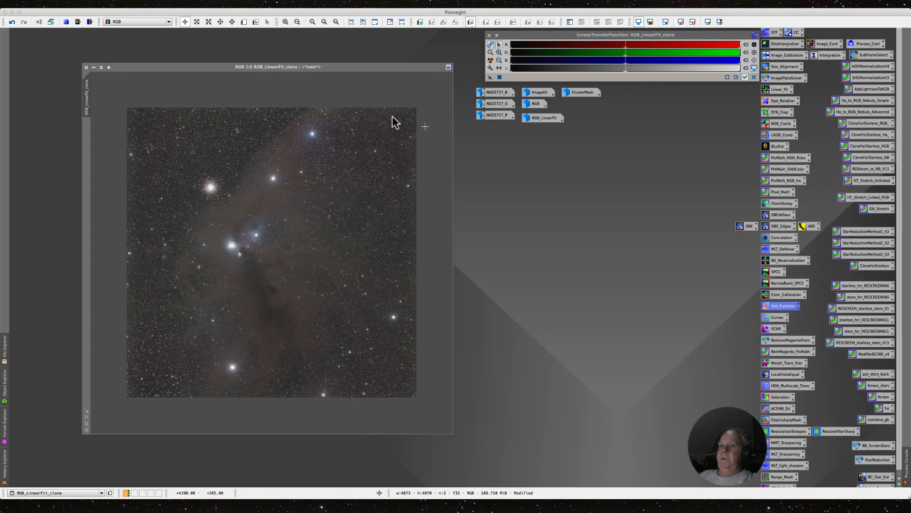
left_click_drag(193, 64, 234, 86)
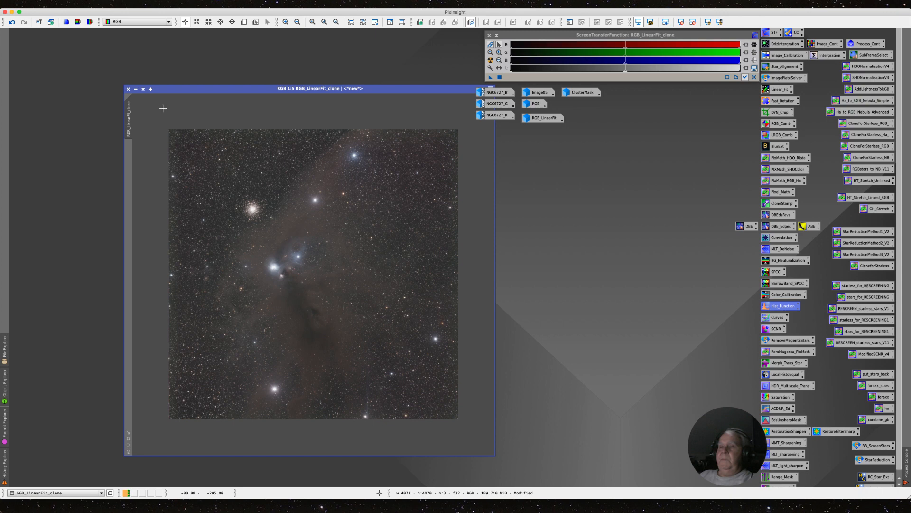
right_click(126, 122)
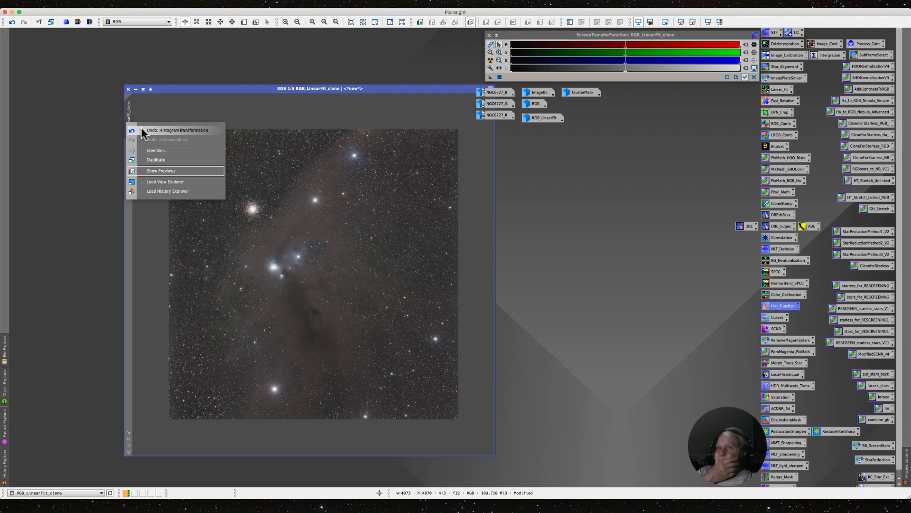
left_click(110, 42)
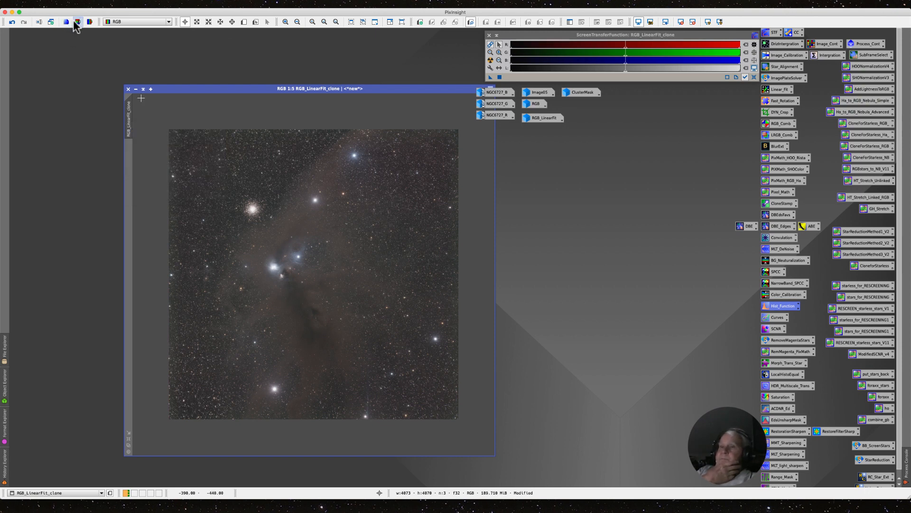
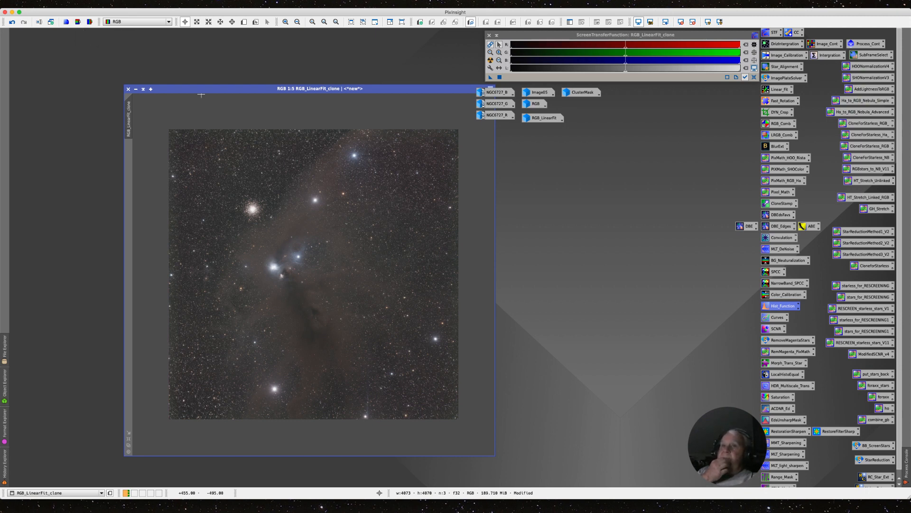
left_click_drag(200, 89, 167, 80)
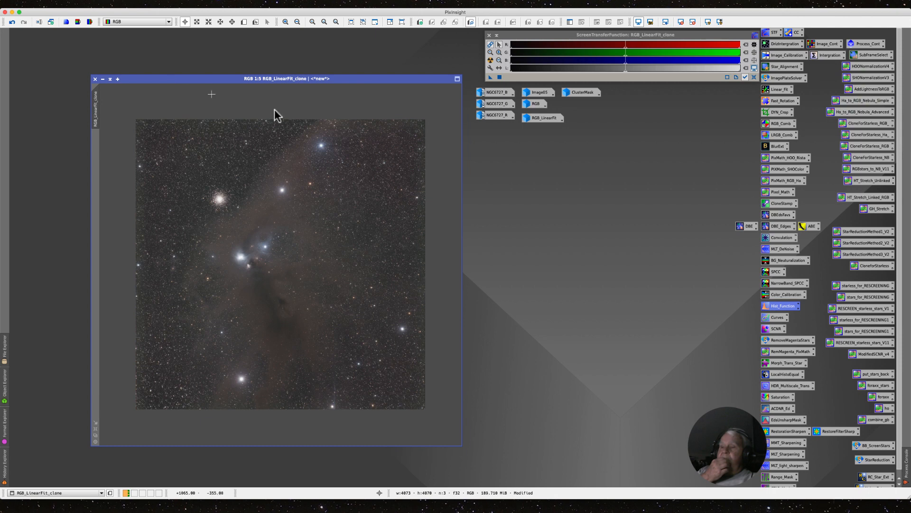
- Open the StarXTerminator process from its saved process instance
left_click(874, 475)
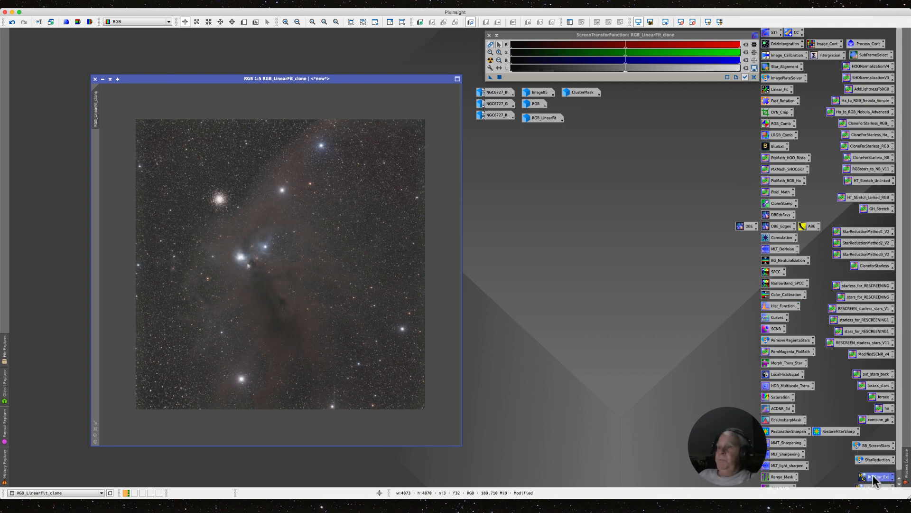
double_click(873, 475)
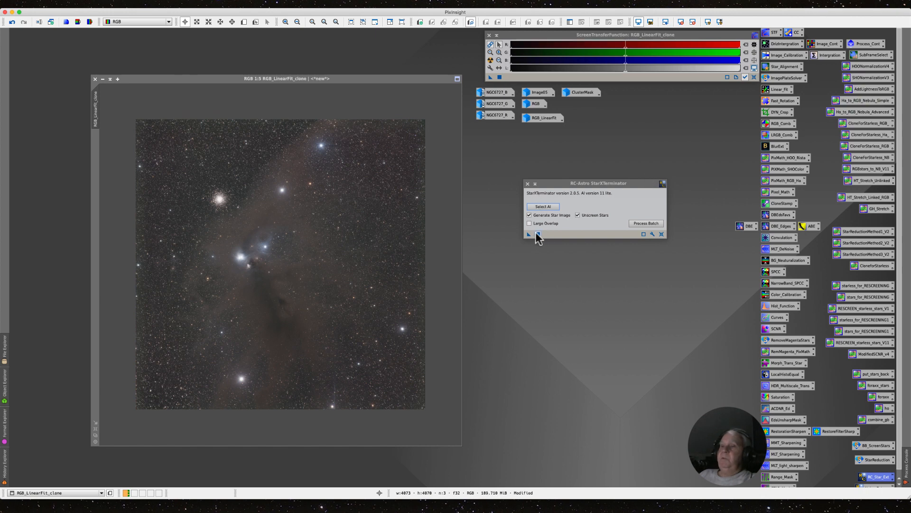
left_click_drag(528, 235, 338, 279)
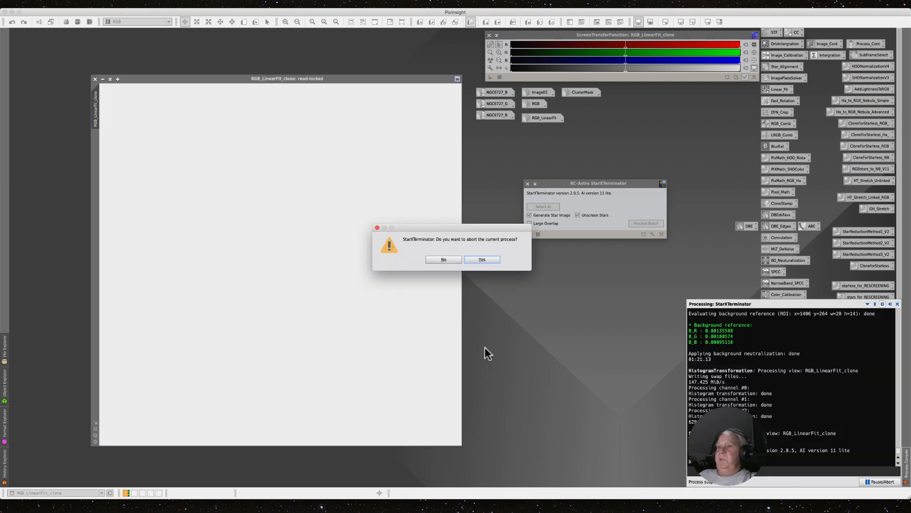
left_click(480, 259)
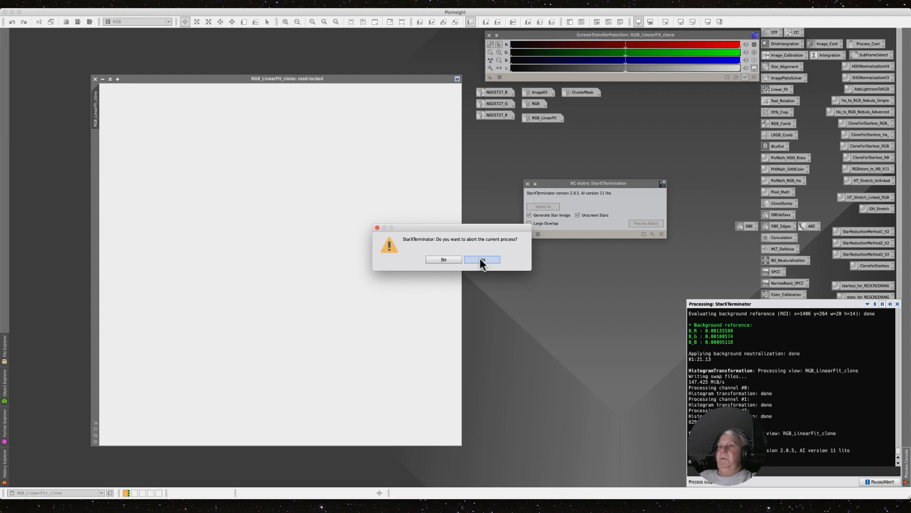
left_click(483, 260)
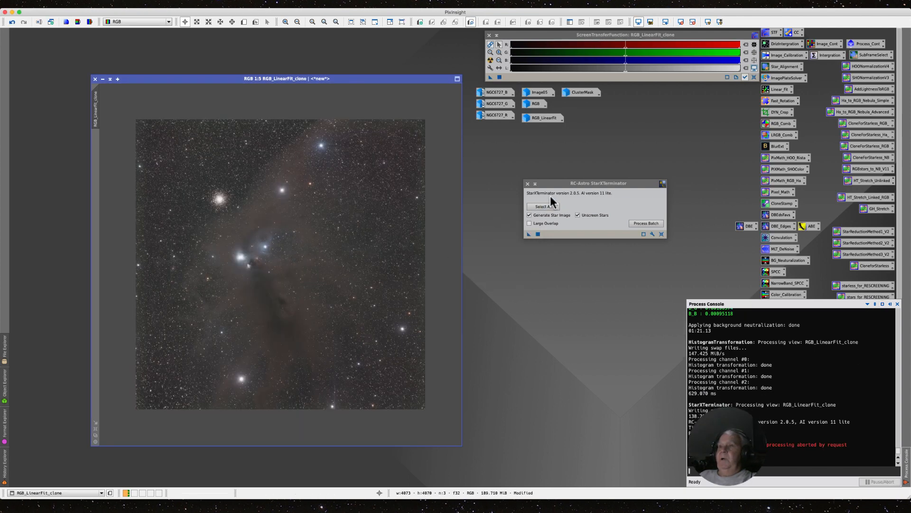
left_click_drag(548, 184, 620, 151)
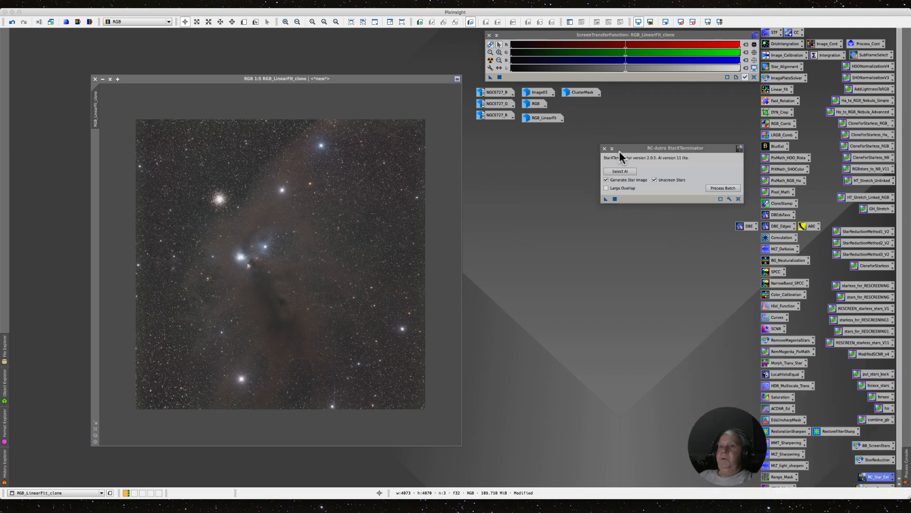
- Run the GAME script on RGB_LinearFit_clone and create a gradient mask from the ellipse around the globular cluster
left_click(194, 4)
mouse_move(204, 94)
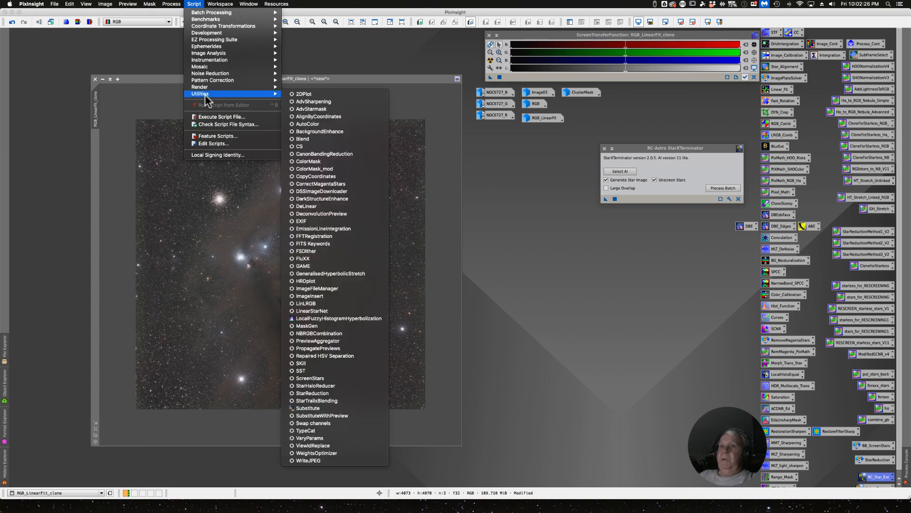
left_click(300, 267)
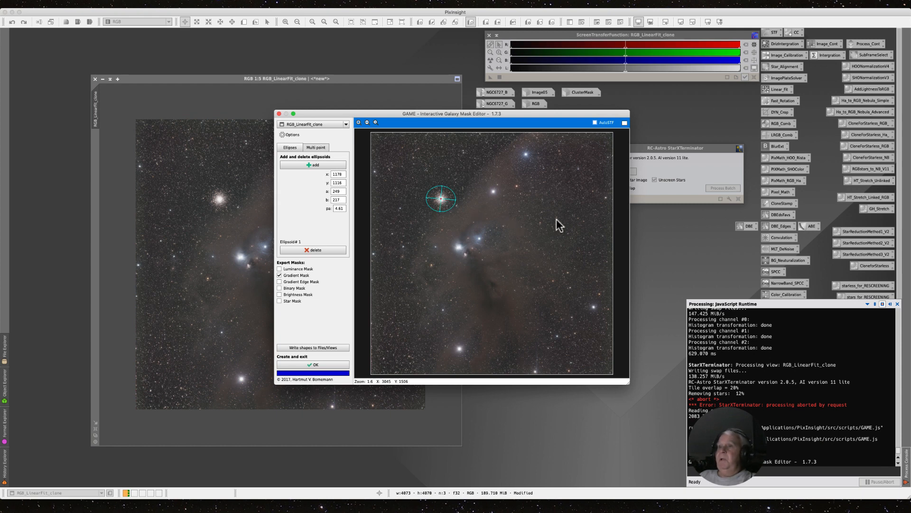
left_click(320, 364)
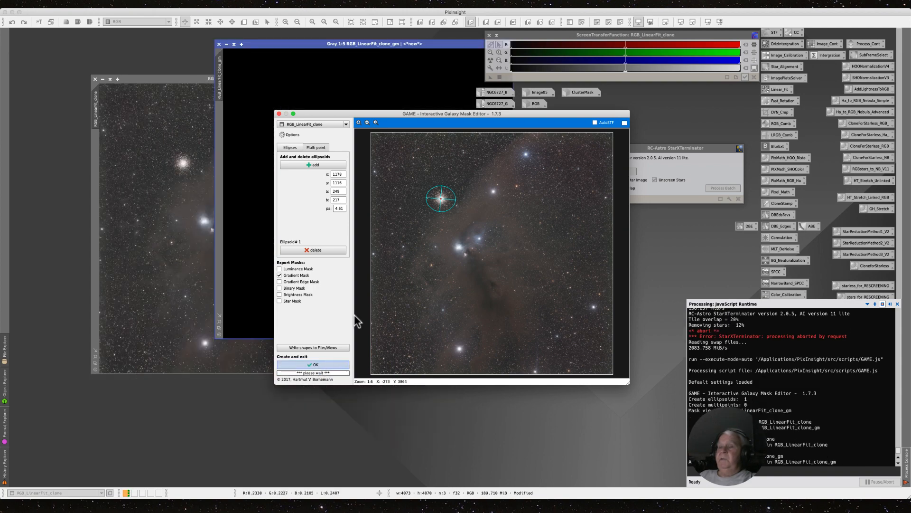
- Rename the new gradient mask image as ClusterNLMask
right_click(220, 76)
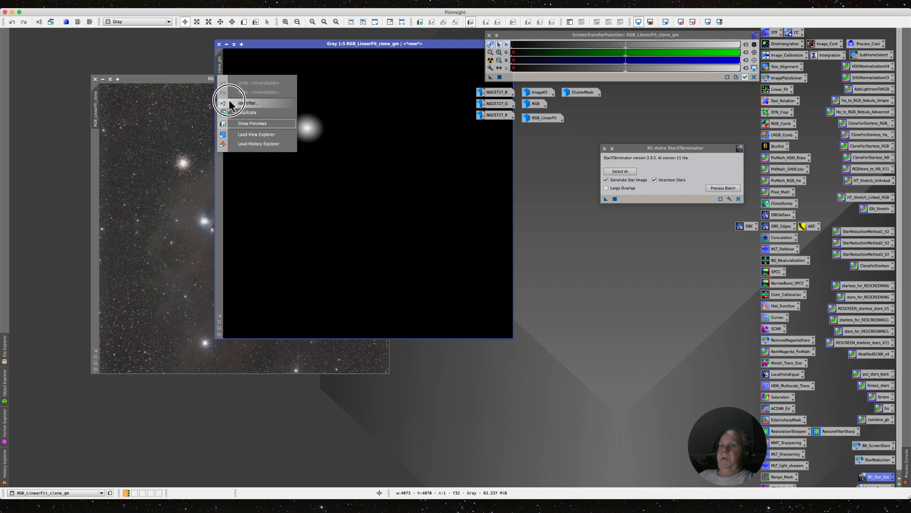
left_click(230, 101)
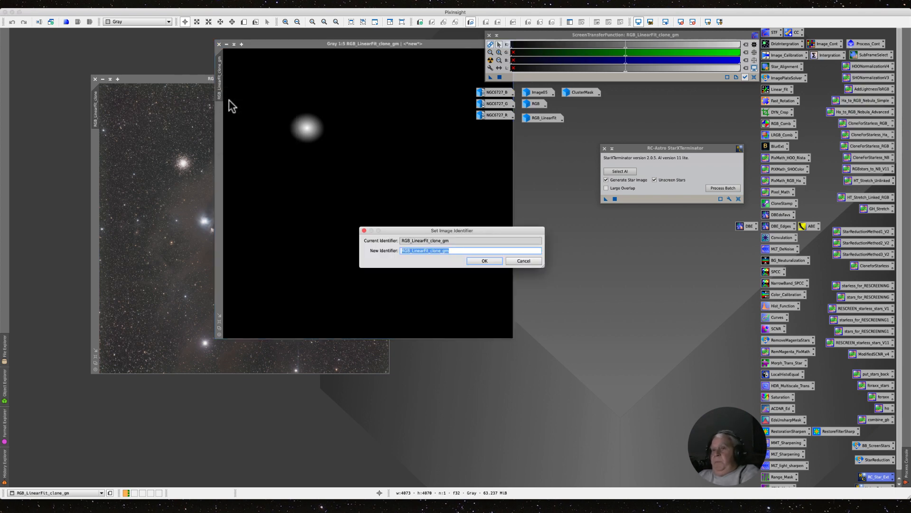
type("ClusterNLMask")
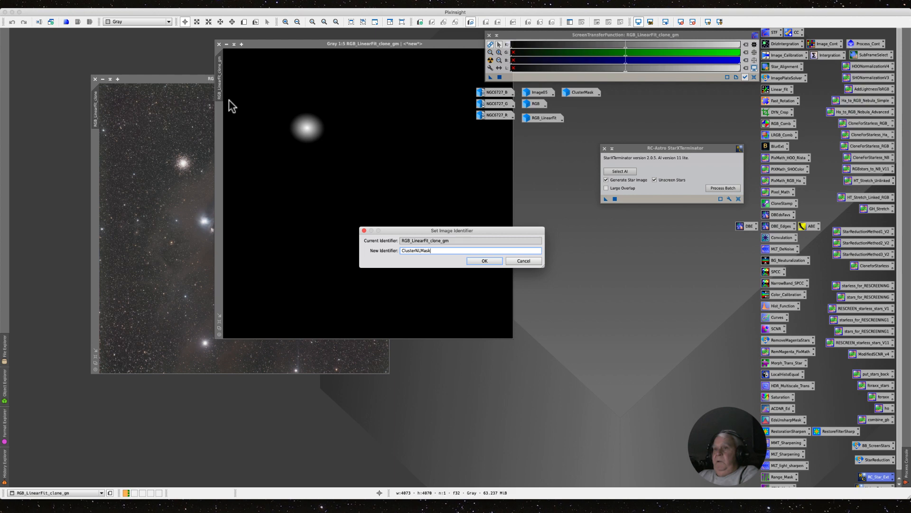
key("Return")
- Apply ClusterNLMask as a mask to RGB_LinearFit_clone and park the iconized mask below ClusterMask
mouse_move(219, 75)
left_click_drag(220, 74, 93, 204)
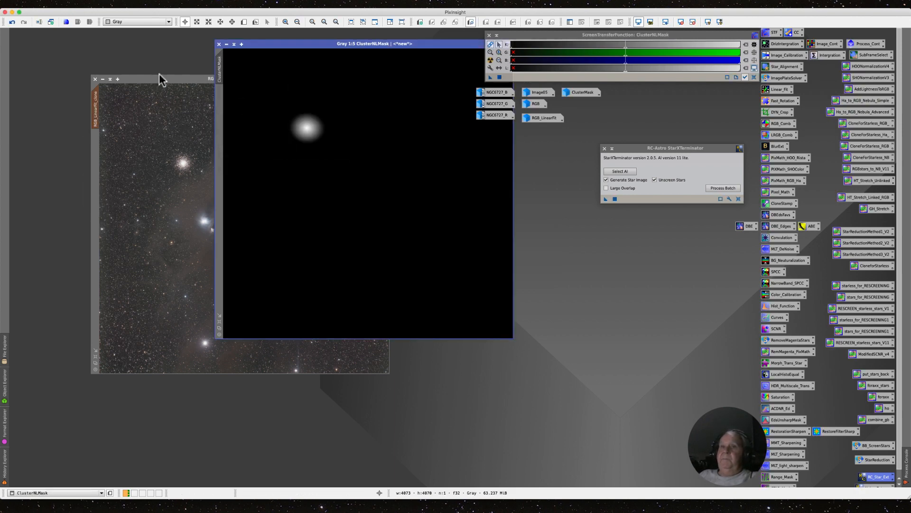
left_click(227, 44)
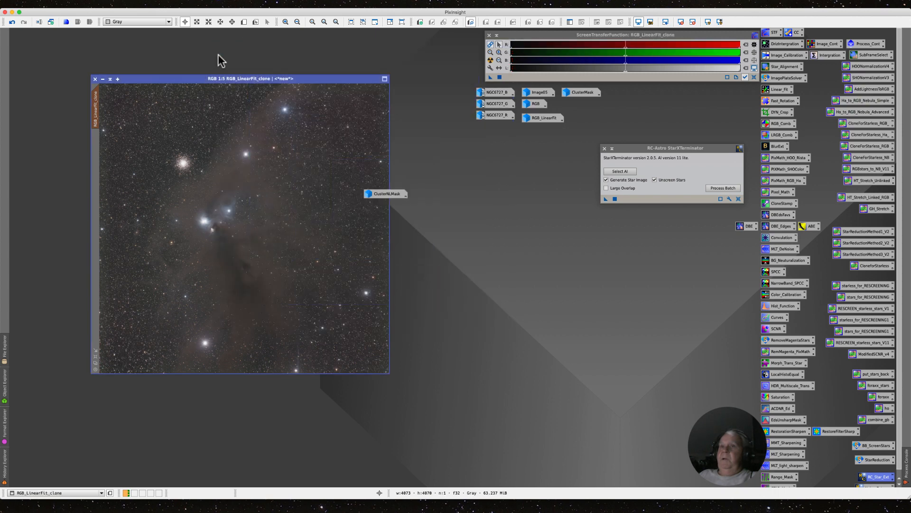
left_click_drag(385, 192, 584, 105)
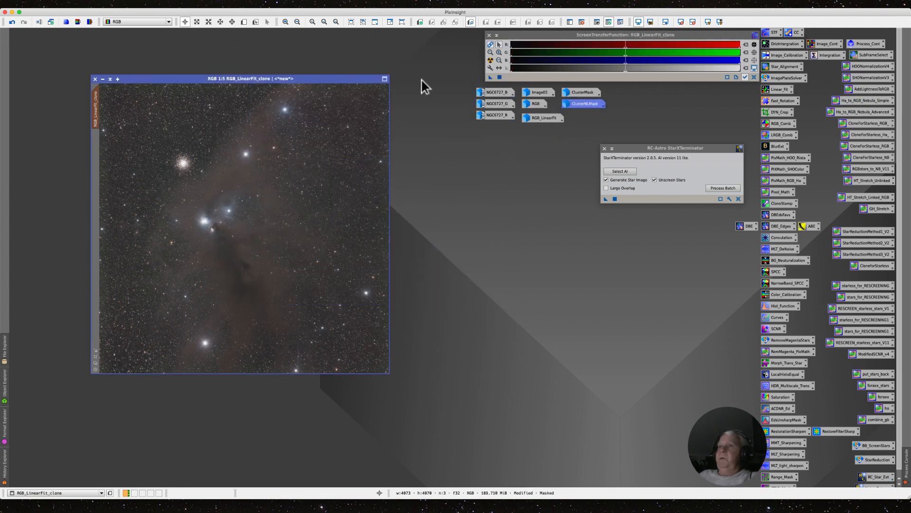
- Invert the mask on RGB_LinearFit_clone and run StarXTerminator on it, generating an unscreened star image
left_click(149, 4)
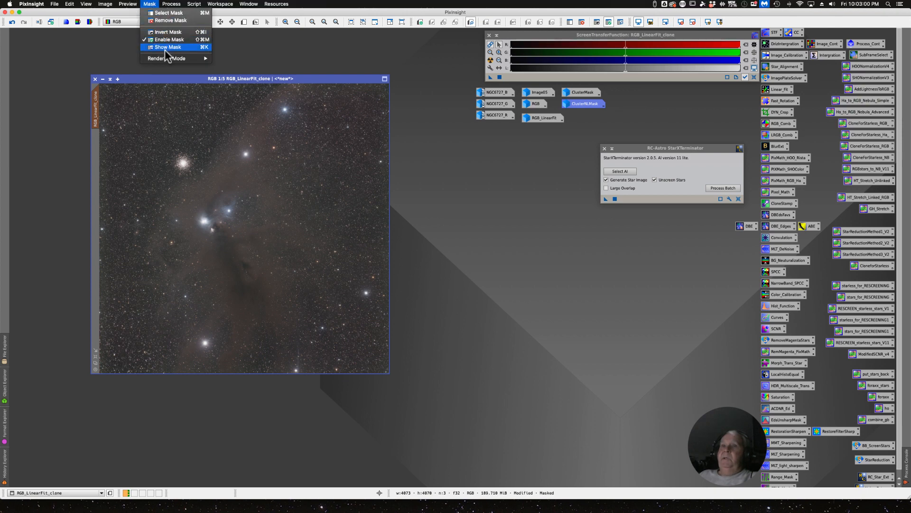
left_click(164, 32)
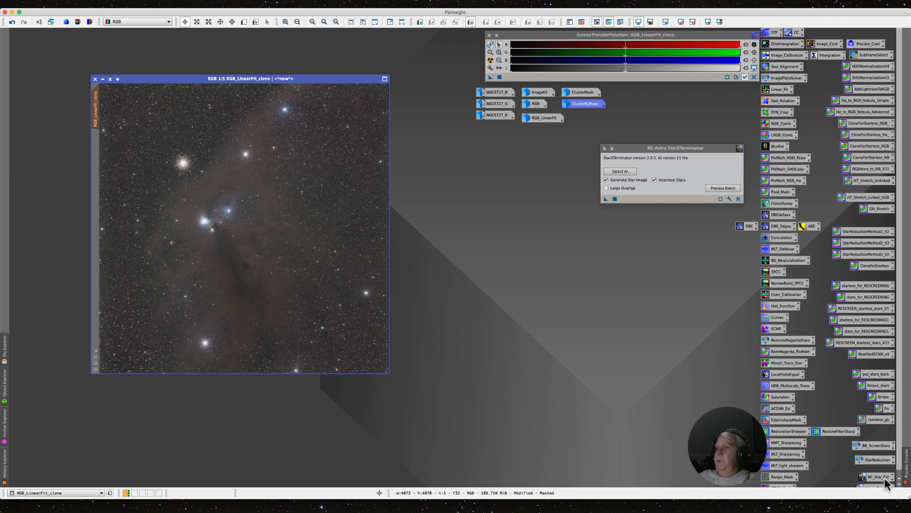
left_click_drag(605, 199, 271, 287)
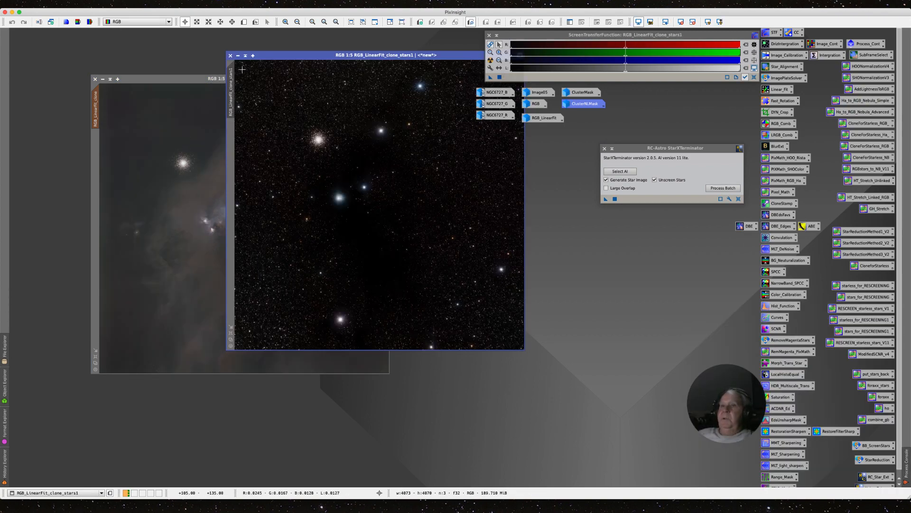
left_click_drag(271, 57, 473, 171)
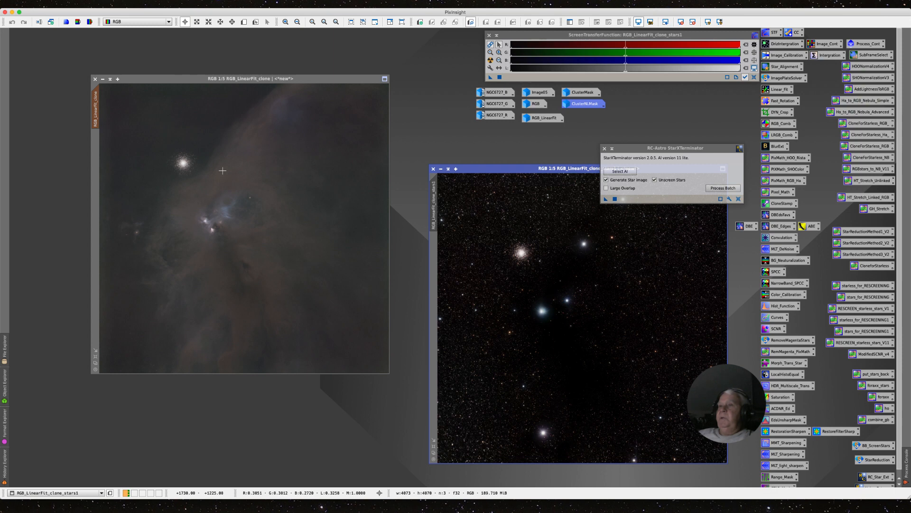
- Remove the mask from RGB_LinearFit_clone and move its window higher in the workspace
left_click(100, 108)
left_click(150, 4)
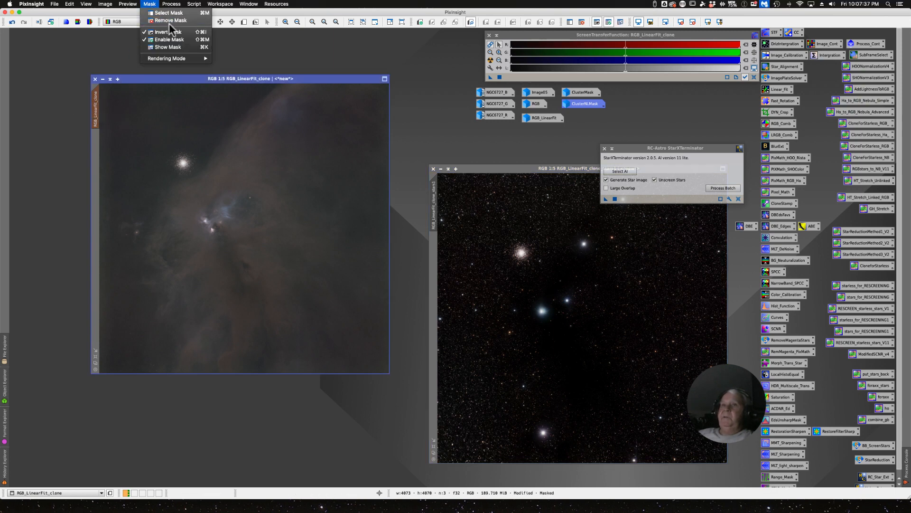
left_click(168, 21)
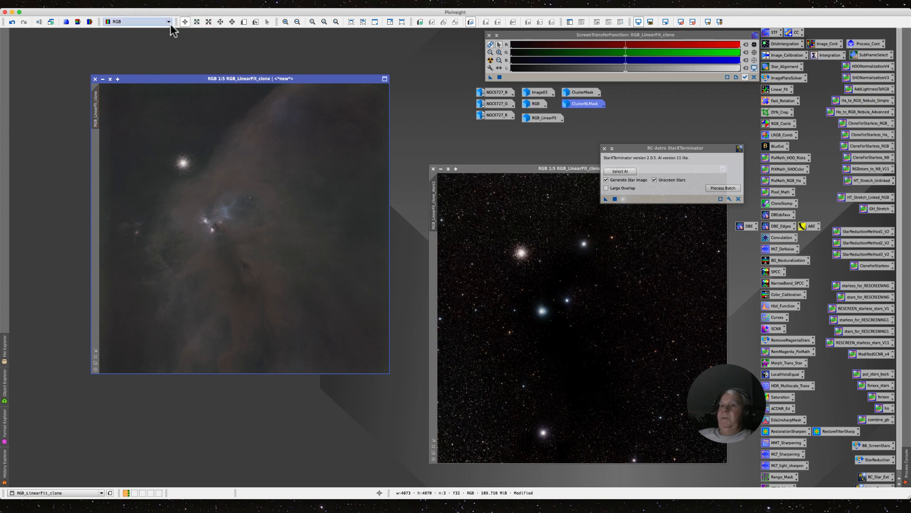
left_click_drag(169, 79, 169, 40)
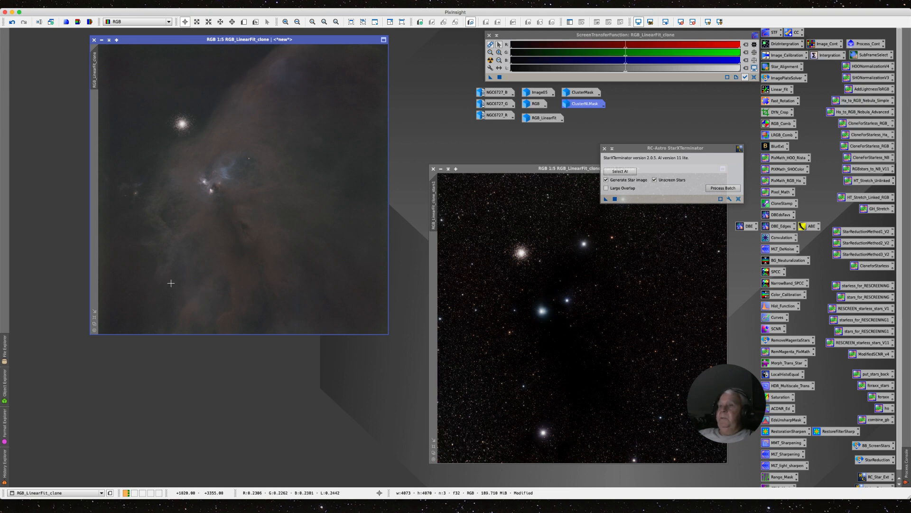
- Rename the extracted star image as Stars
left_click(439, 207)
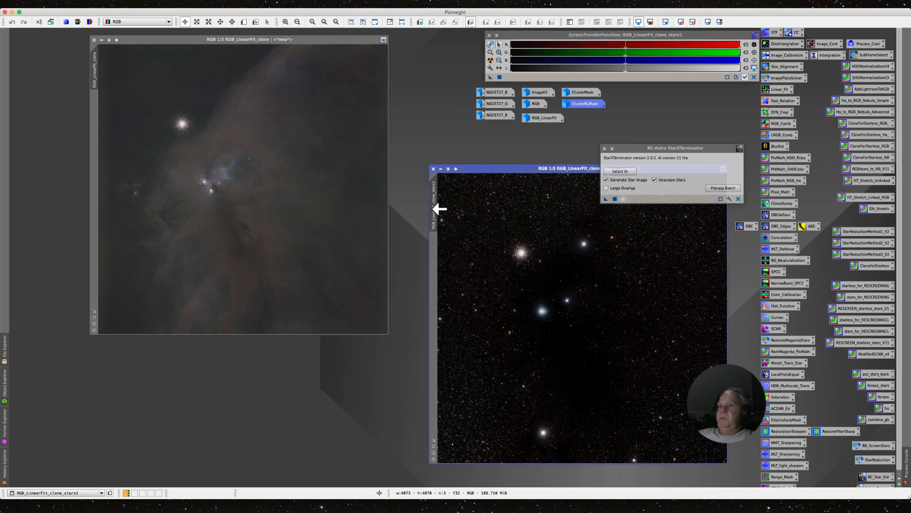
right_click(434, 219)
left_click(455, 248)
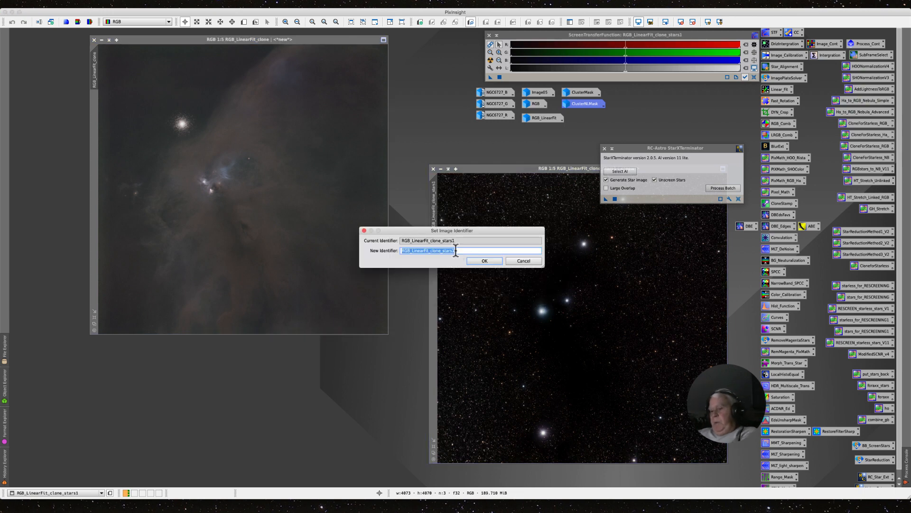
type("Stars")
key("Return")
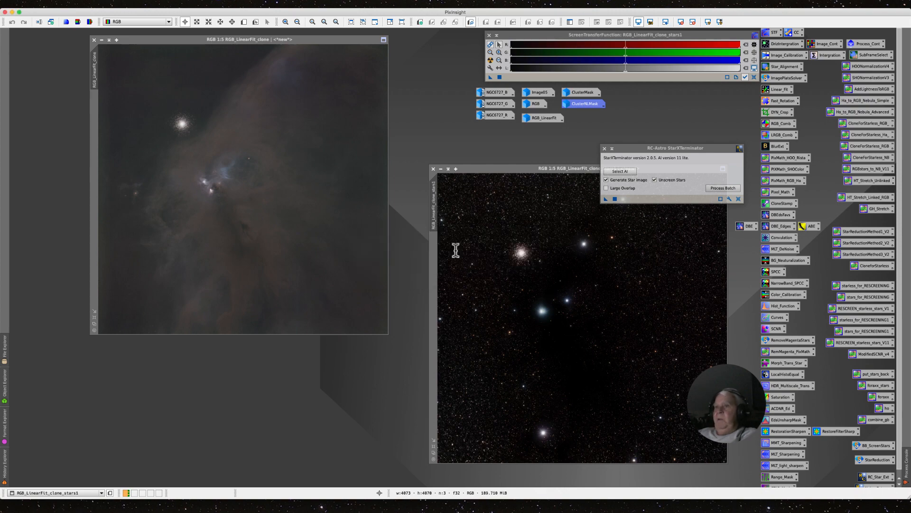
- Rename the RGB_LinearFit_clone image as Starless
left_click(92, 70)
right_click(94, 71)
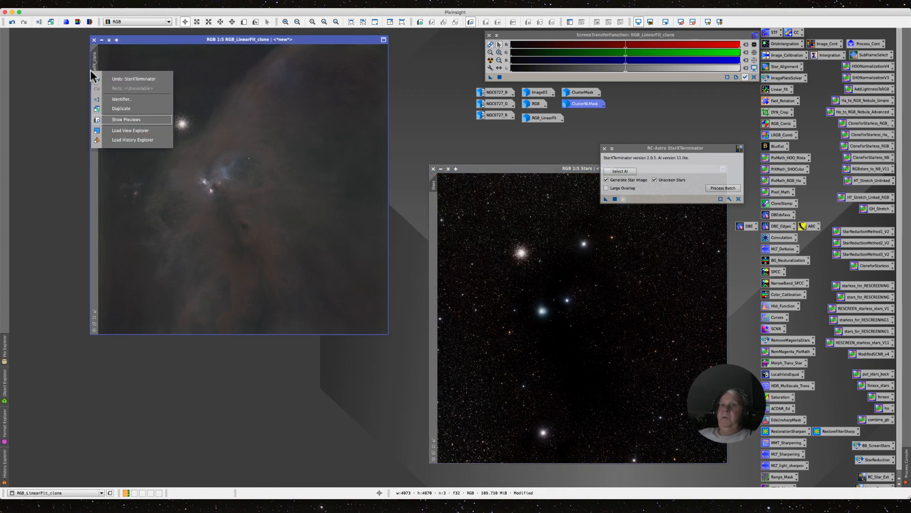
left_click(115, 98)
type("Star")
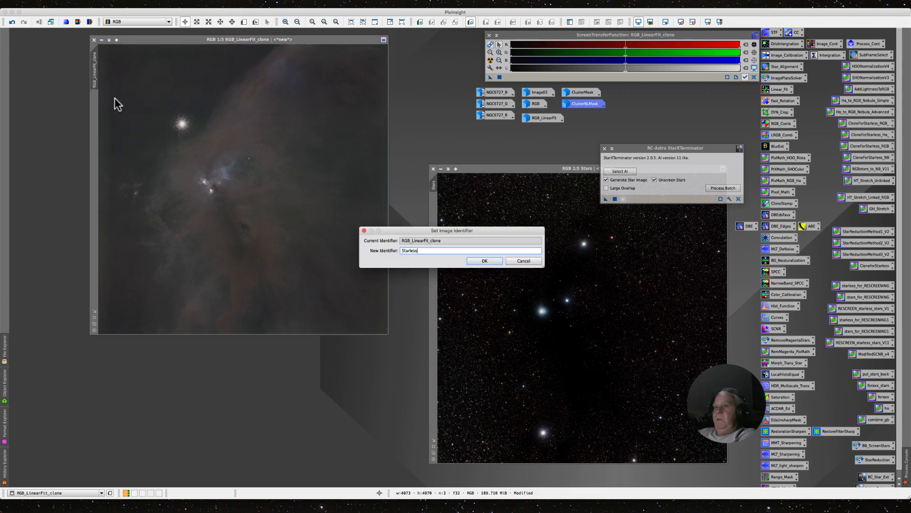
type("less")
key("Return")
- Iconize the Stars image and park its icon below RGB_LinearFit
scroll(115, 100, "up", 1)
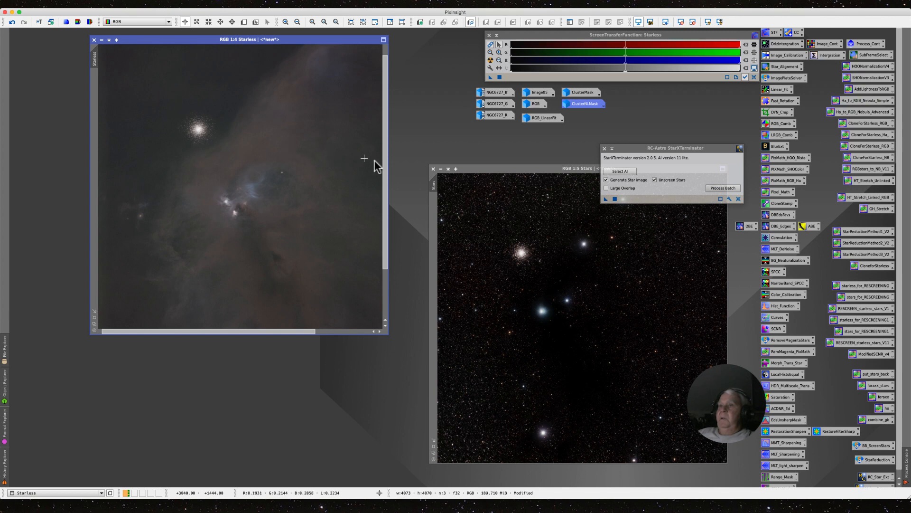
left_click(441, 168)
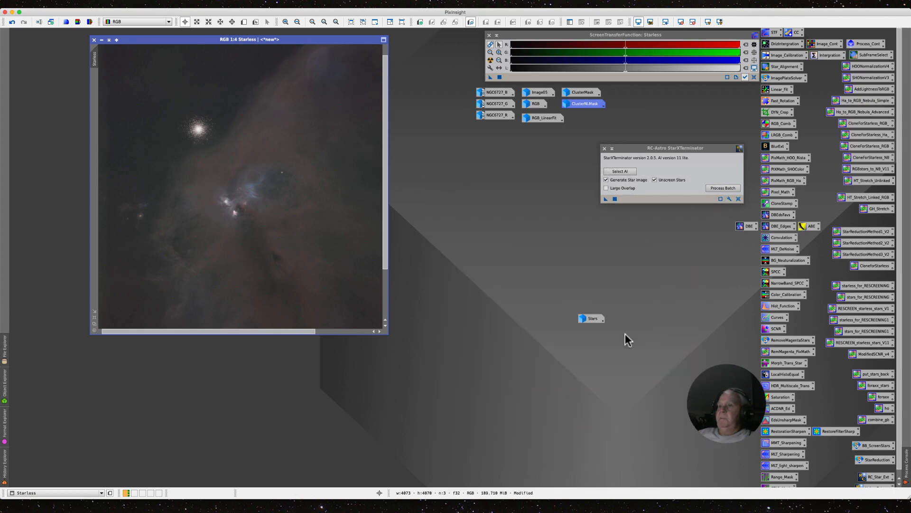
left_click_drag(589, 324, 541, 133)
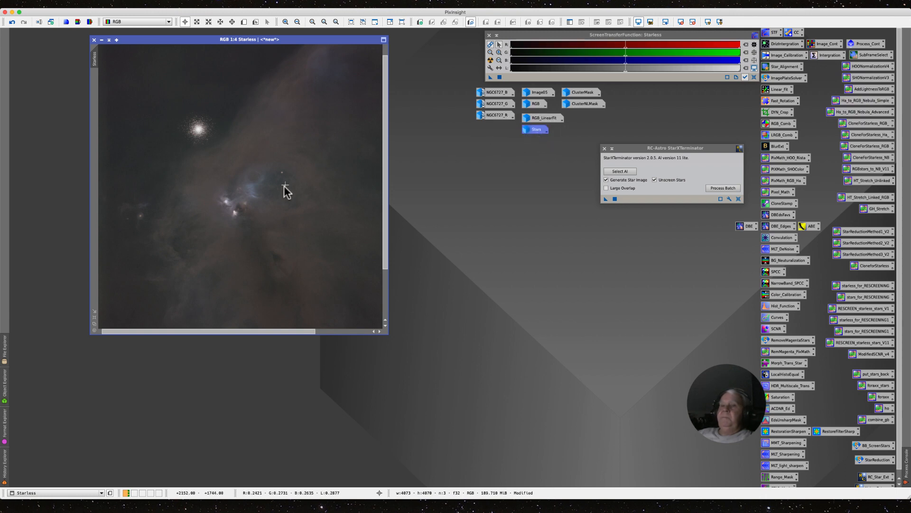
- Extract the lightness of the Starless image into a separate grayscale image and bring Starless back to the front
scroll(284, 272, "down", 3)
scroll(284, 272, "right", 3)
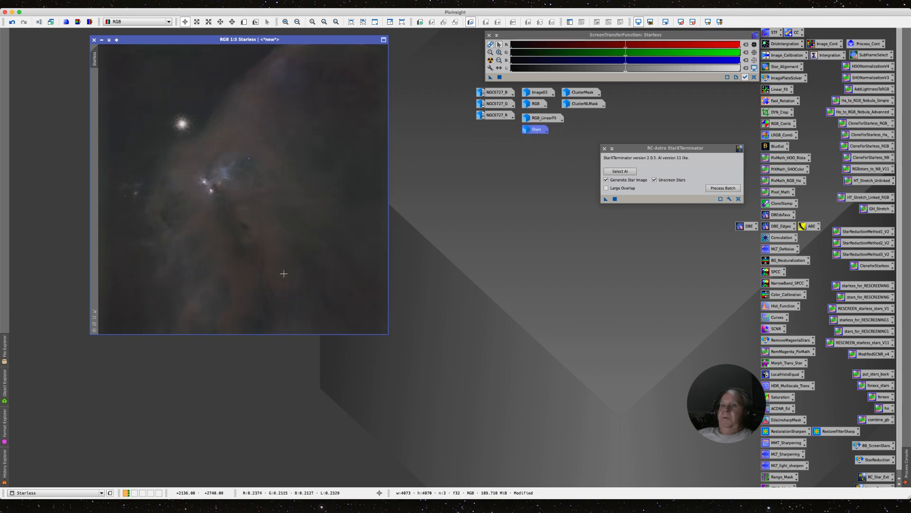
scroll(284, 273, "up", 2)
scroll(282, 314, "down", 5)
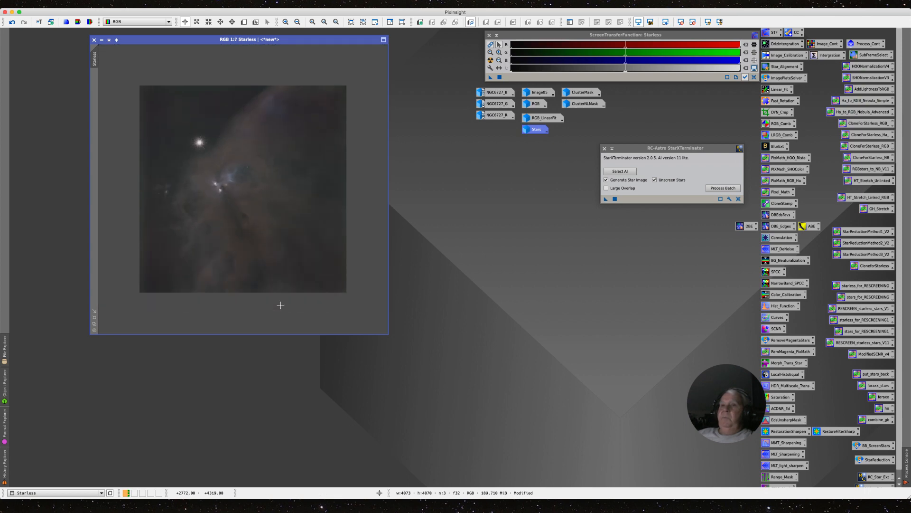
left_click_drag(168, 40, 207, 102)
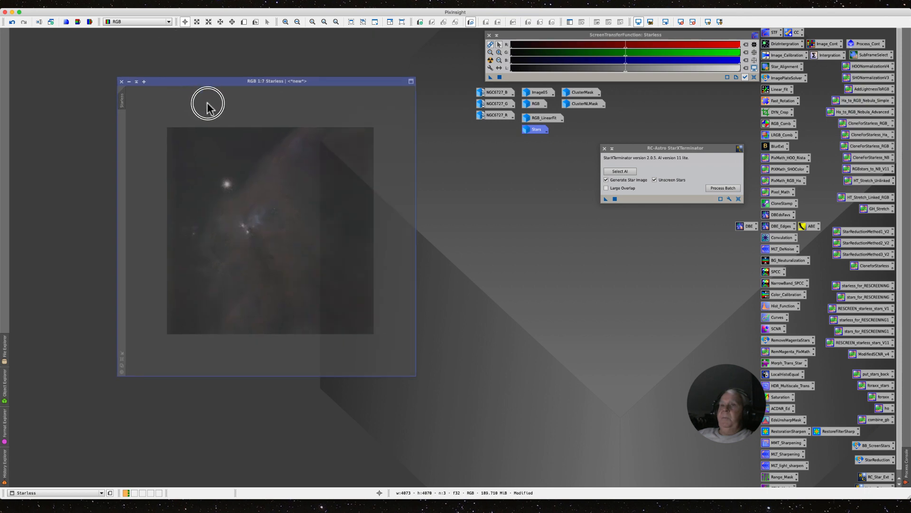
left_click(79, 22)
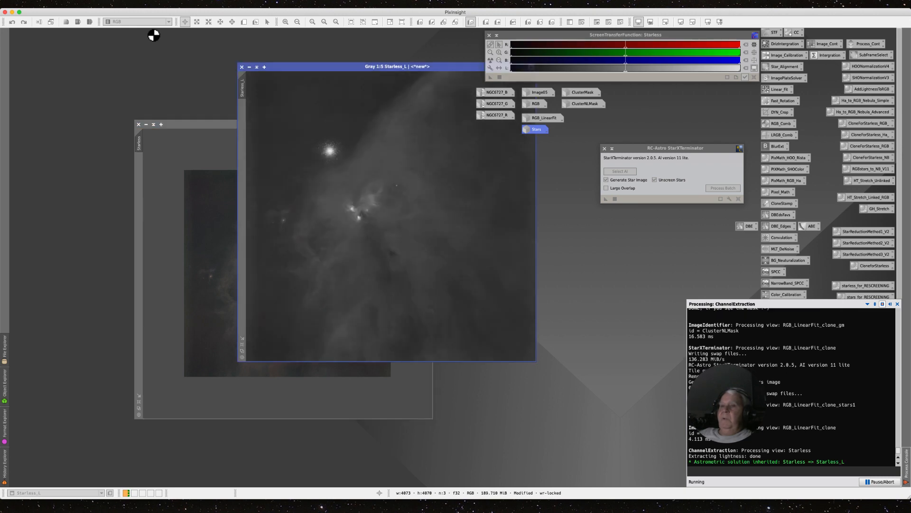
left_click_drag(182, 124, 142, 118)
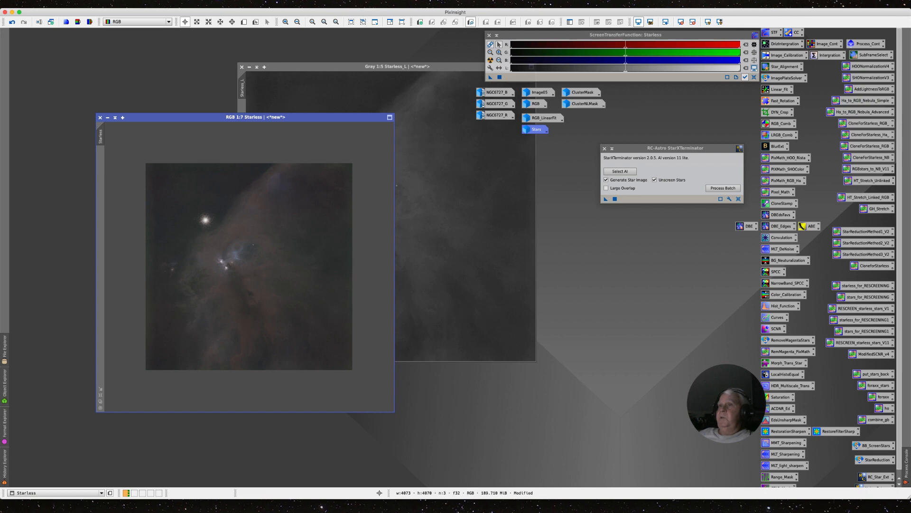
- Restore the Stars image, examine the globular cluster and bright stars at several magnifications, and iconize it again
double_click(537, 128)
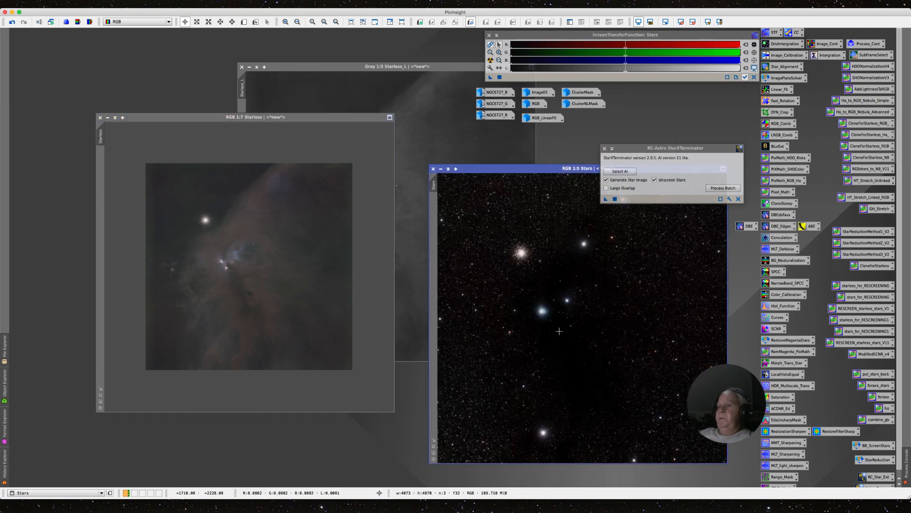
scroll(534, 331, "up", 3)
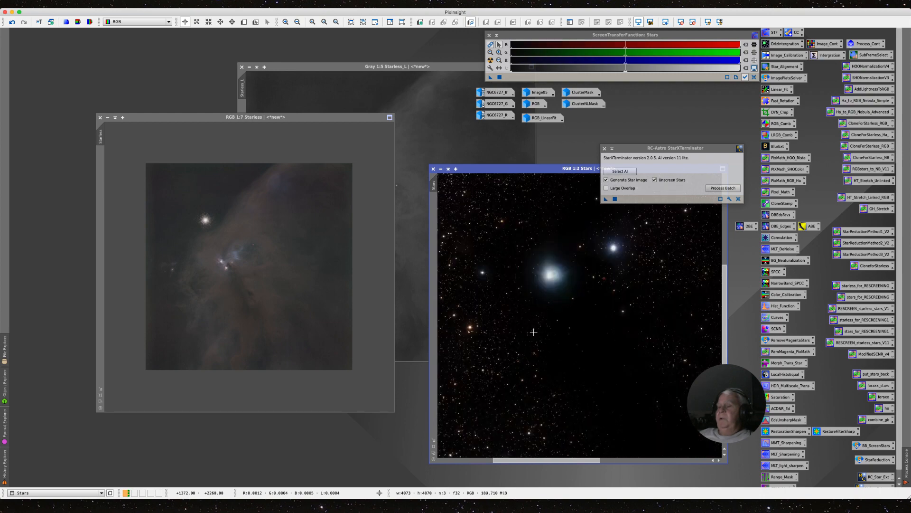
scroll(534, 331, "up", 1)
scroll(534, 331, "down", 2)
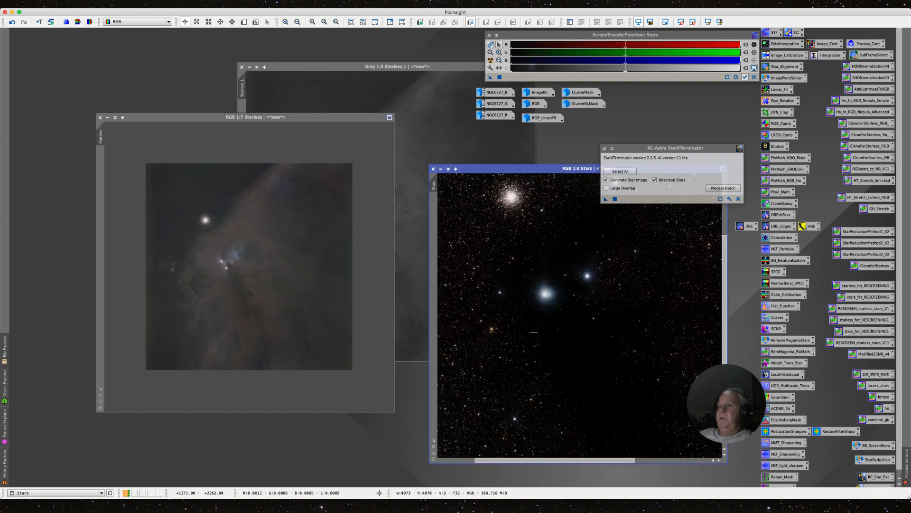
scroll(534, 333, "down", 2)
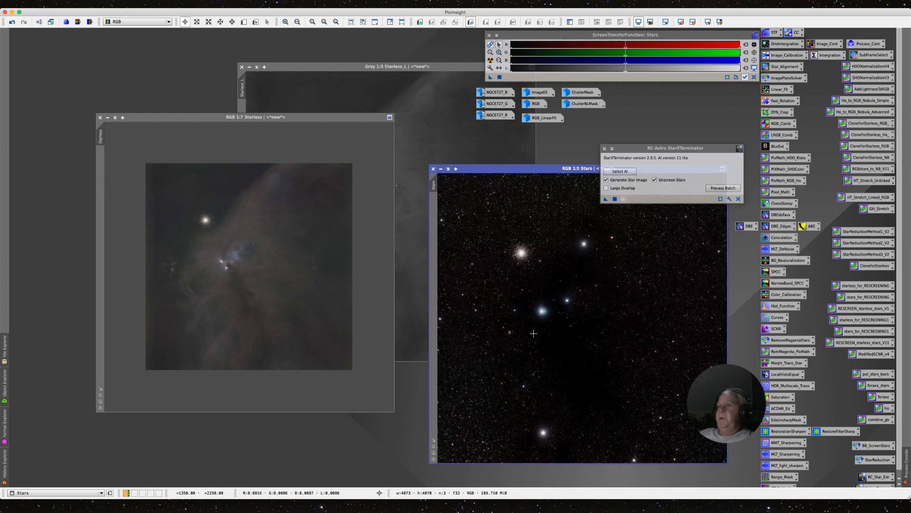
scroll(534, 333, "down", 3)
scroll(480, 283, "down", 1)
scroll(481, 284, "up", 1)
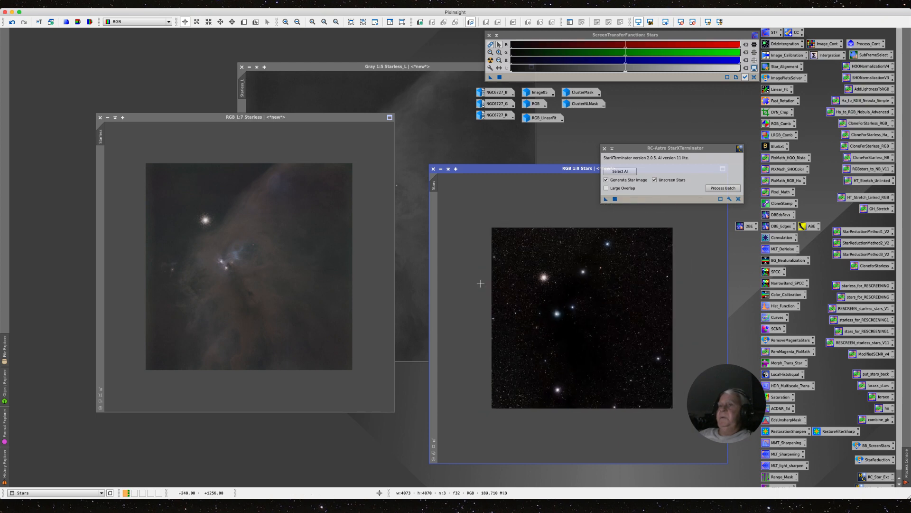
left_click(440, 168)
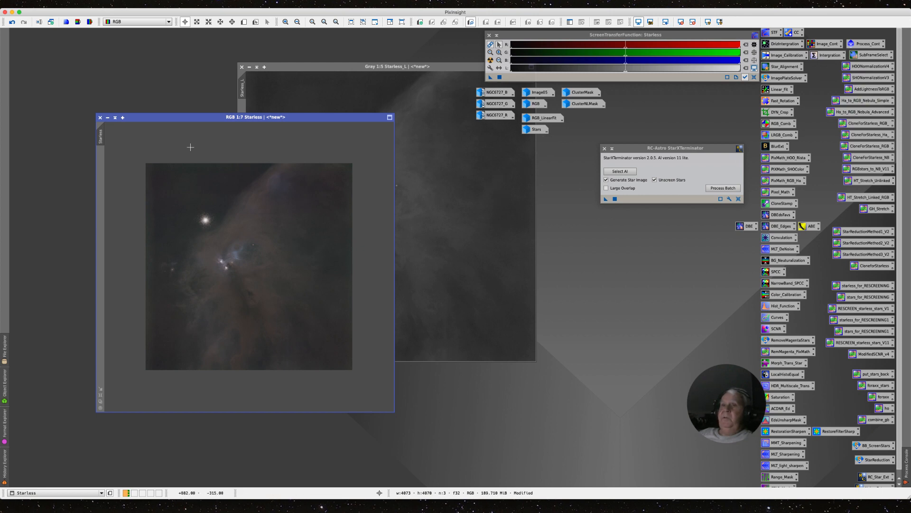
- Close StarXTerminator, open LRGBCombination, and place its dialog clear of the Starless image
left_click_drag(176, 118, 187, 119)
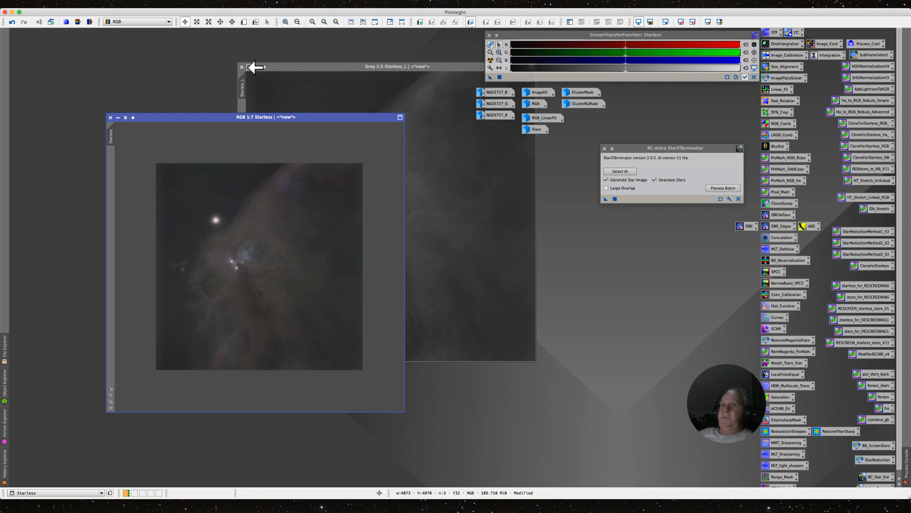
left_click(604, 149)
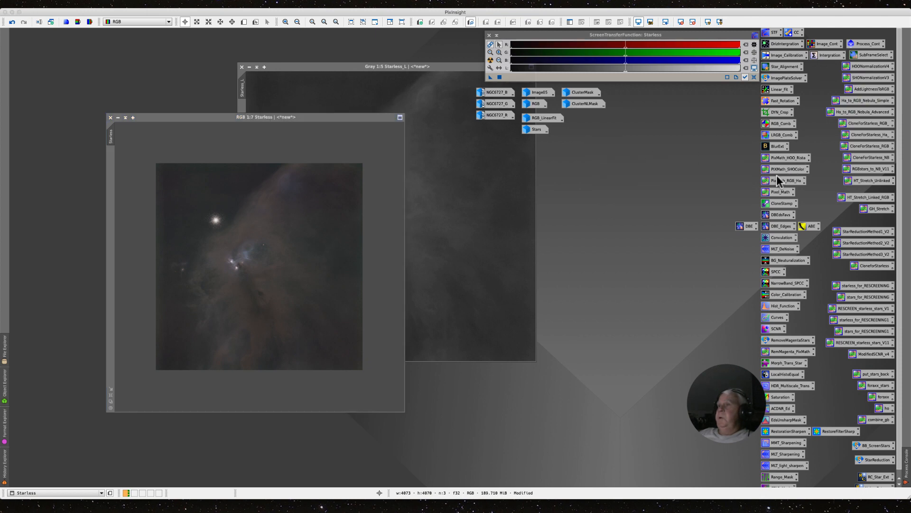
double_click(774, 135)
left_click(617, 149)
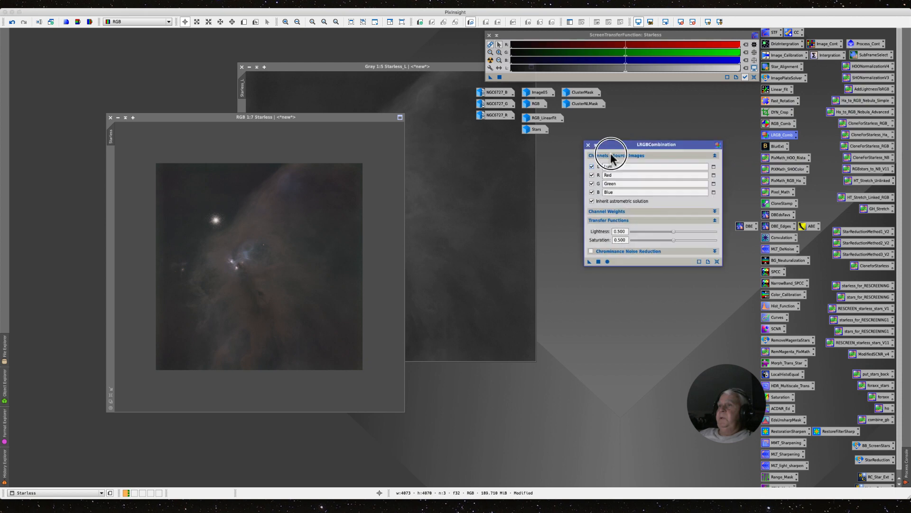
left_click_drag(616, 147, 584, 188)
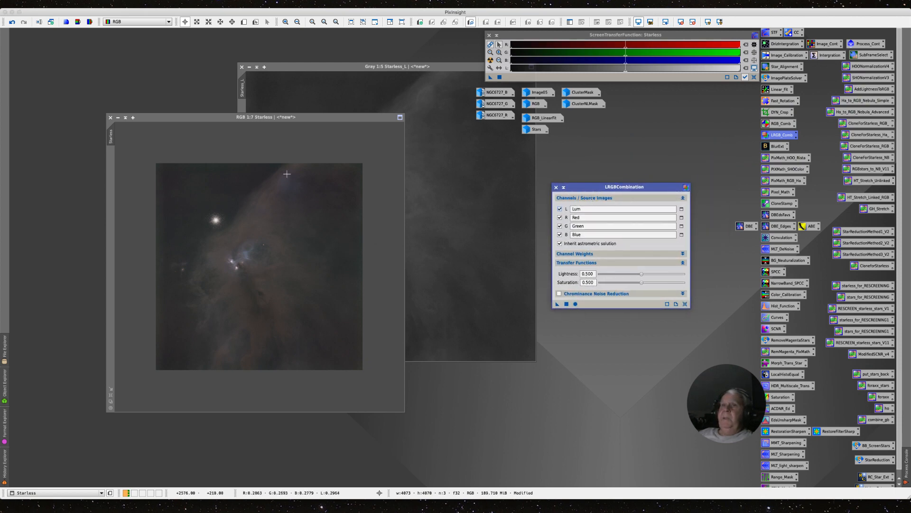
- Iconize Starless_L and assign it as the L source in LRGBCombination, with the R, G and B channels disabled
left_click(249, 67)
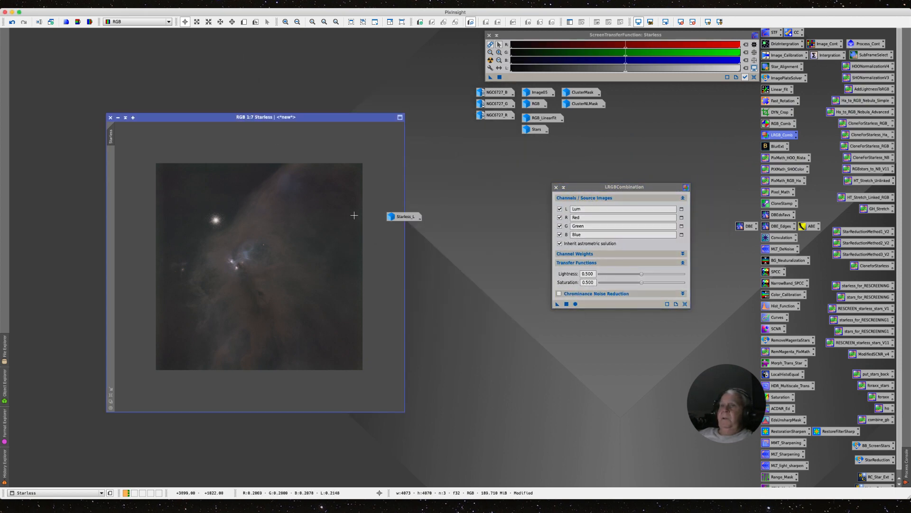
left_click_drag(401, 215, 581, 216)
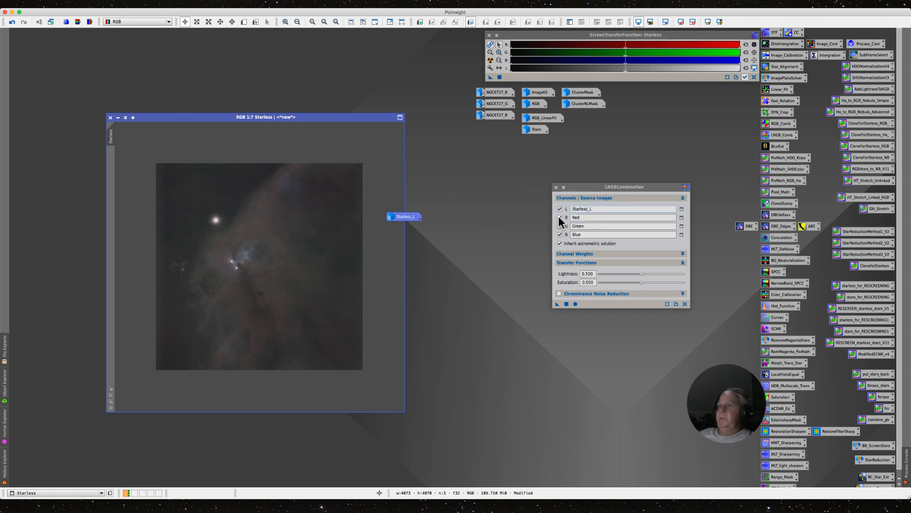
left_click(559, 217)
left_click(560, 226)
left_click(560, 235)
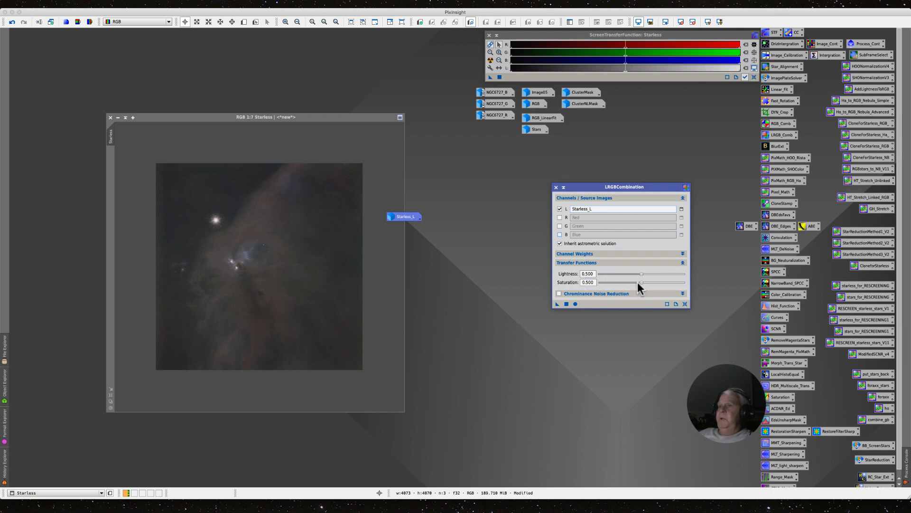
- Set the LRGBCombination saturation transfer function to 0.360
left_click_drag(642, 281, 632, 285)
left_click(631, 283)
left_click_drag(632, 284, 631, 283)
- Examine the nebula core and the globular cluster in the Starless image at several magnifications
left_click(242, 291)
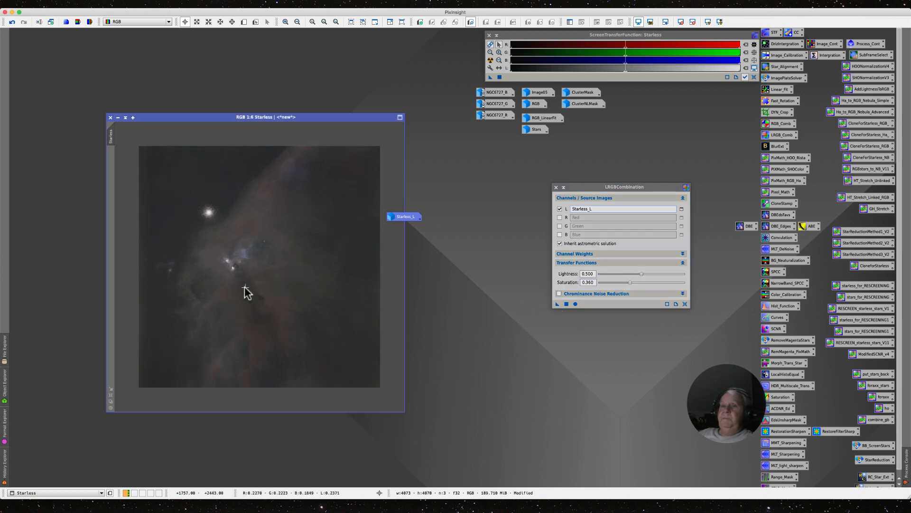
scroll(247, 289, "up", 4)
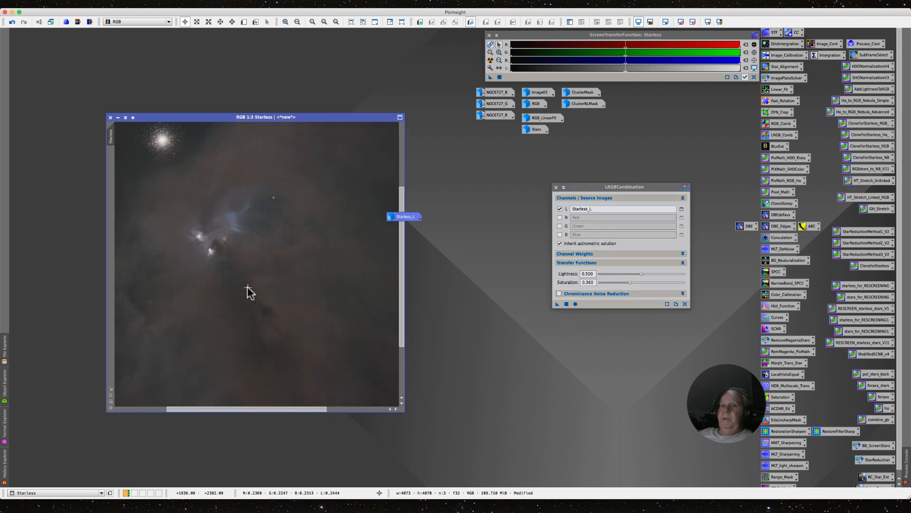
scroll(248, 291, "up", 1)
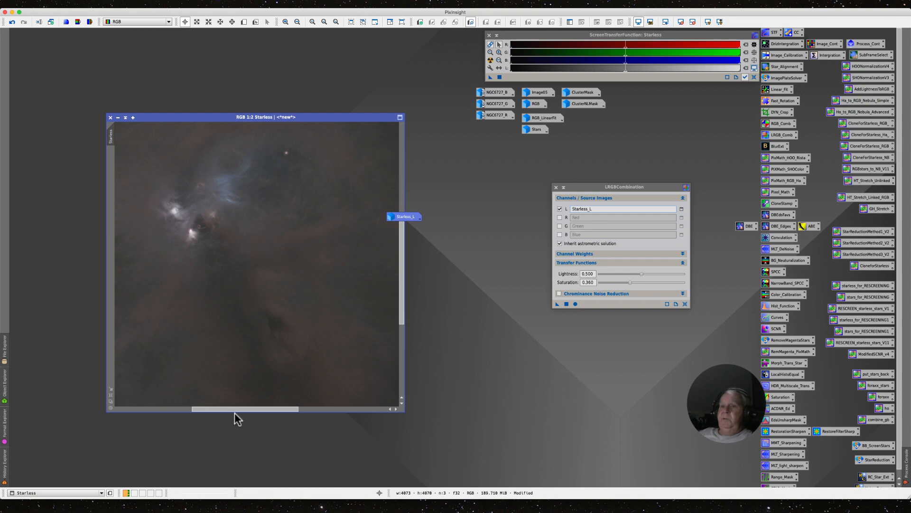
left_click_drag(241, 410, 209, 409)
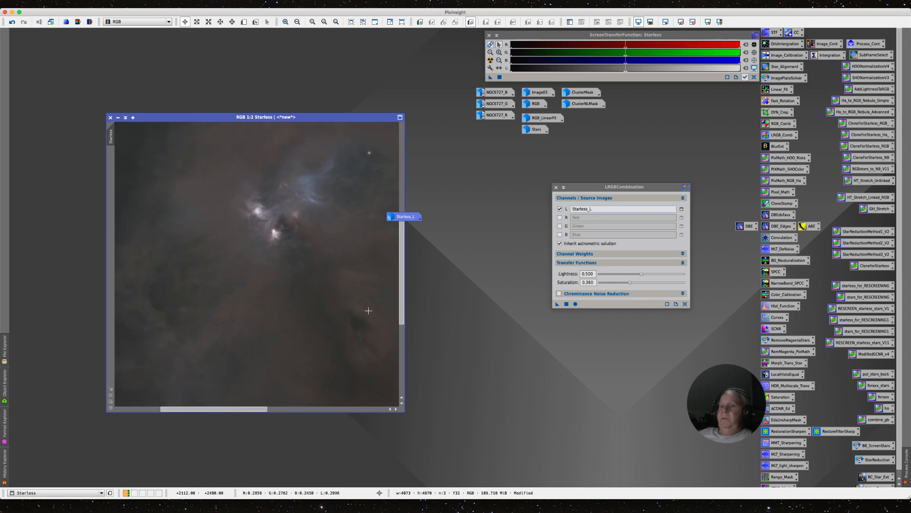
left_click_drag(399, 287, 401, 238)
scroll(150, 219, "up", 1)
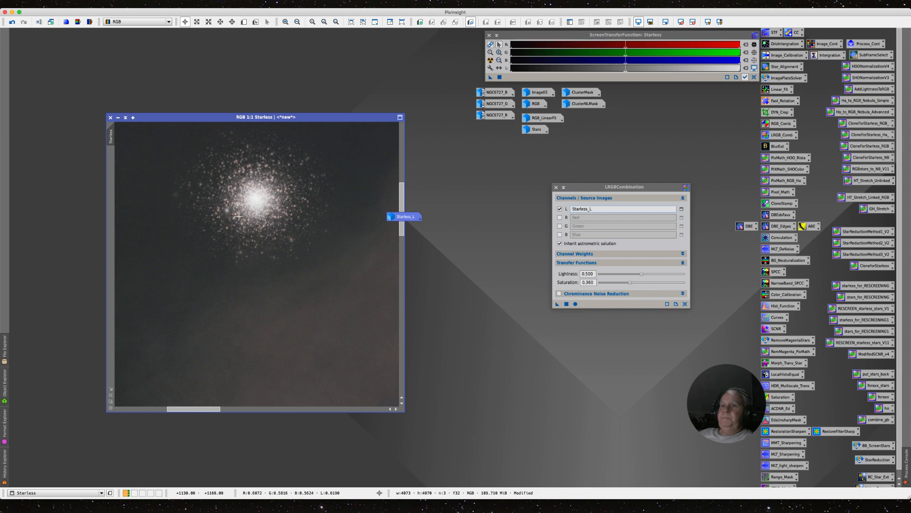
scroll(239, 216, "down", 2)
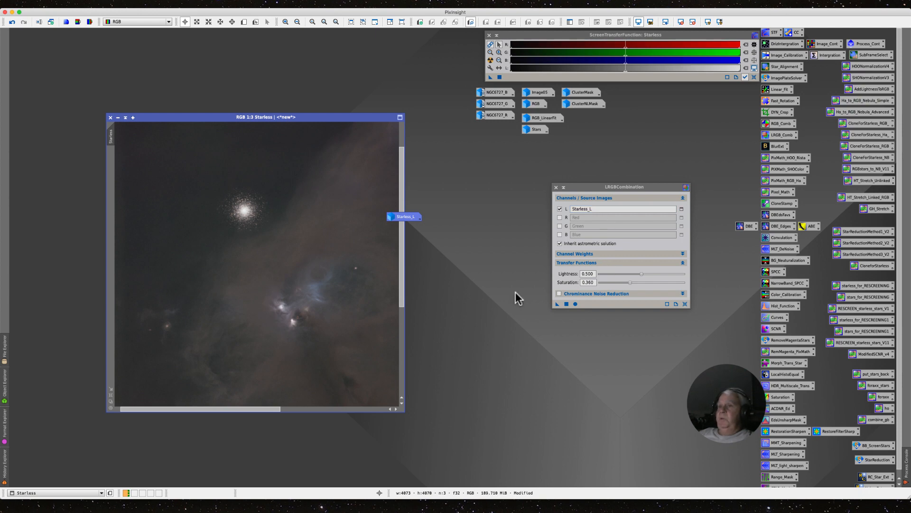
- Apply LRGBCombination to the Starless image, check the colour, and park the Starless_L icon below ClusterNLMask
left_click(557, 303)
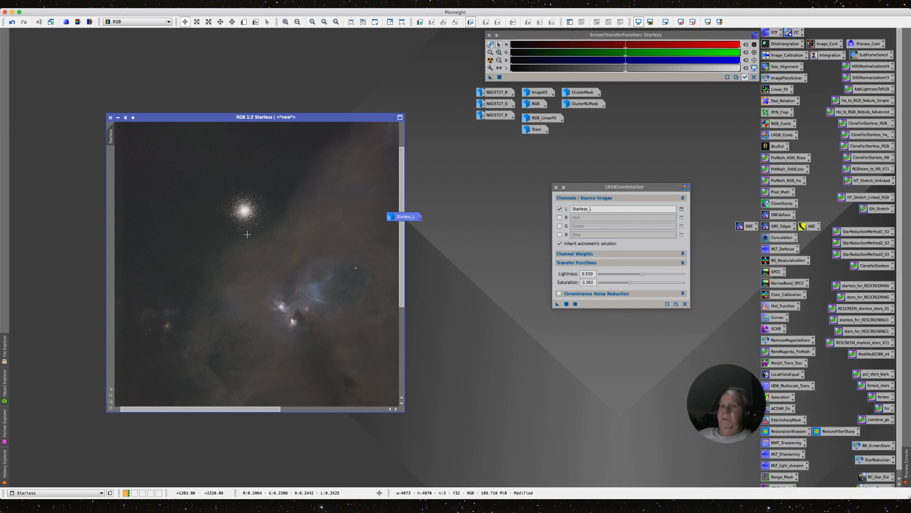
scroll(246, 239, "down", 2)
scroll(246, 239, "up", 2)
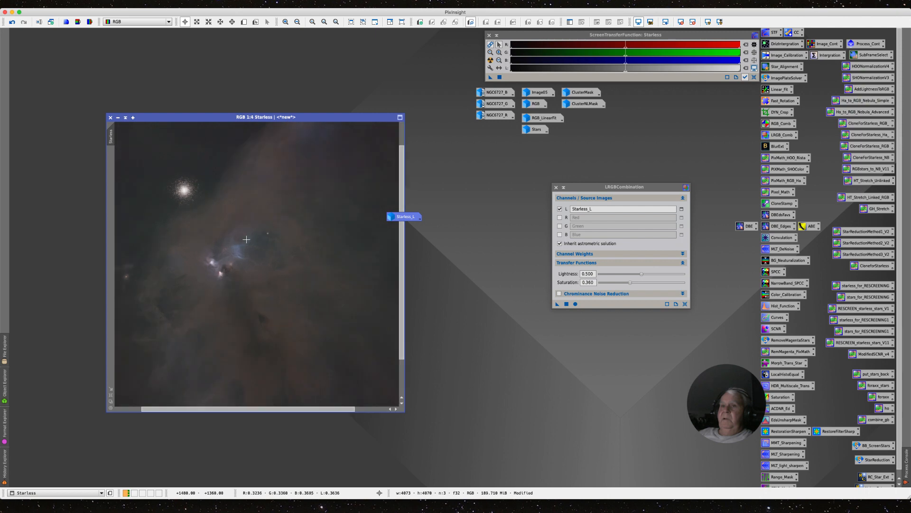
scroll(247, 239, "down", 1)
scroll(246, 239, "down", 1)
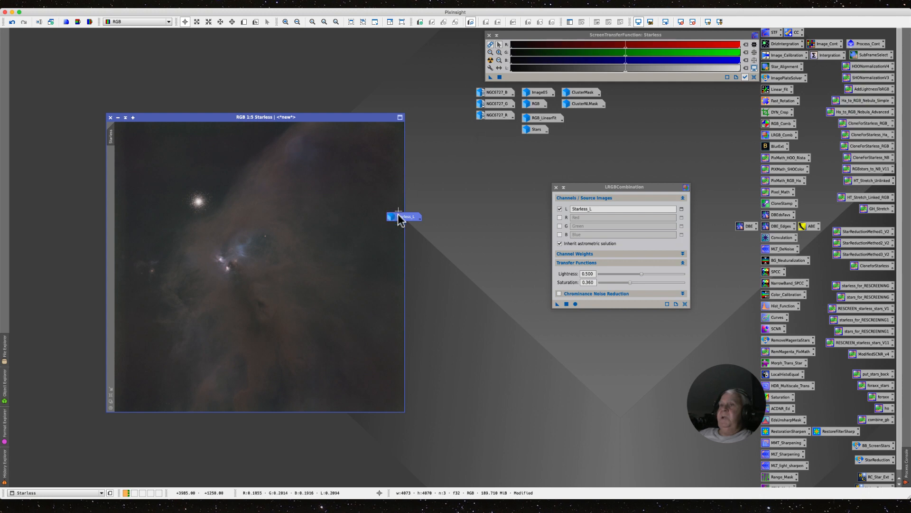
left_click_drag(403, 216, 581, 116)
- Mask the Starless image with ClusterNLMask, iconize the mask image, and invert the mask to protect the globular cluster
double_click(585, 104)
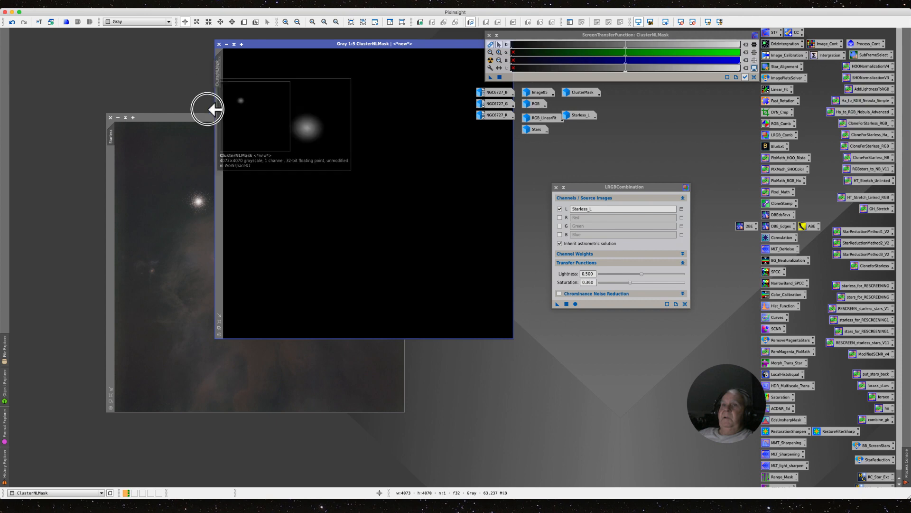
left_click_drag(106, 223, 109, 199)
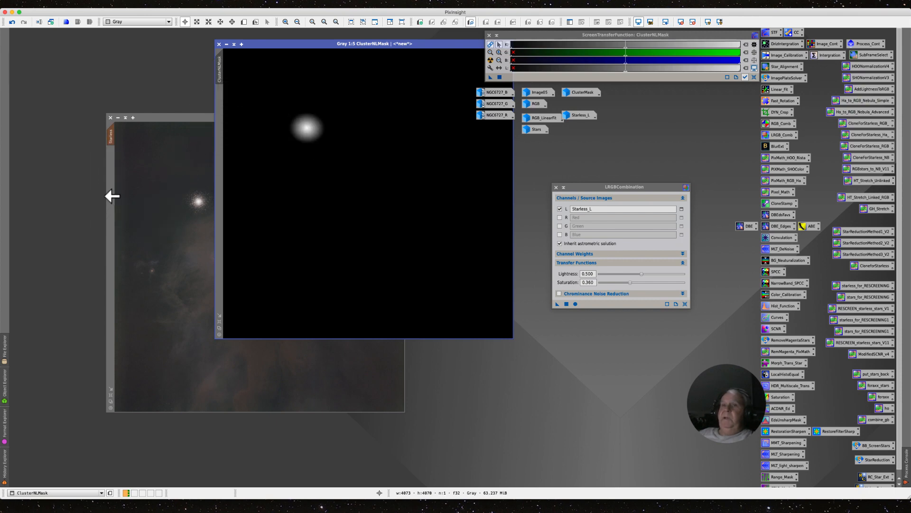
left_click(226, 45)
left_click(145, 5)
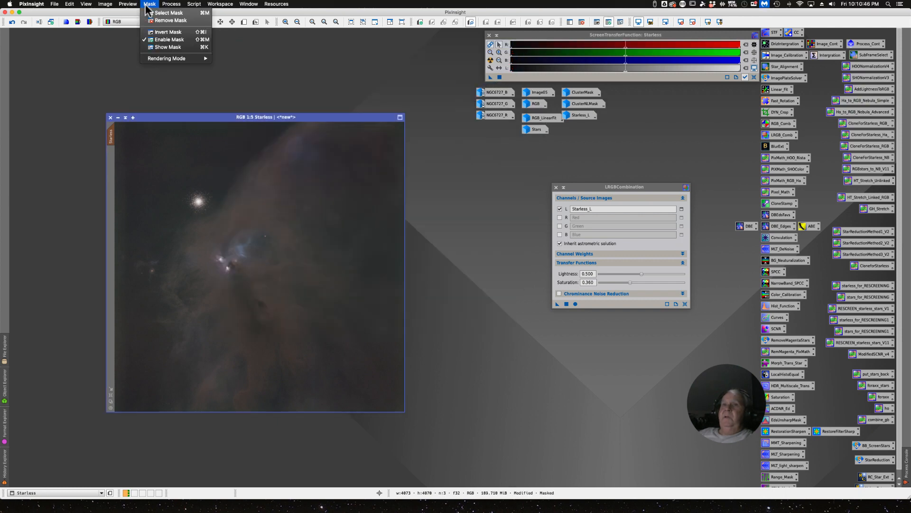
left_click(152, 30)
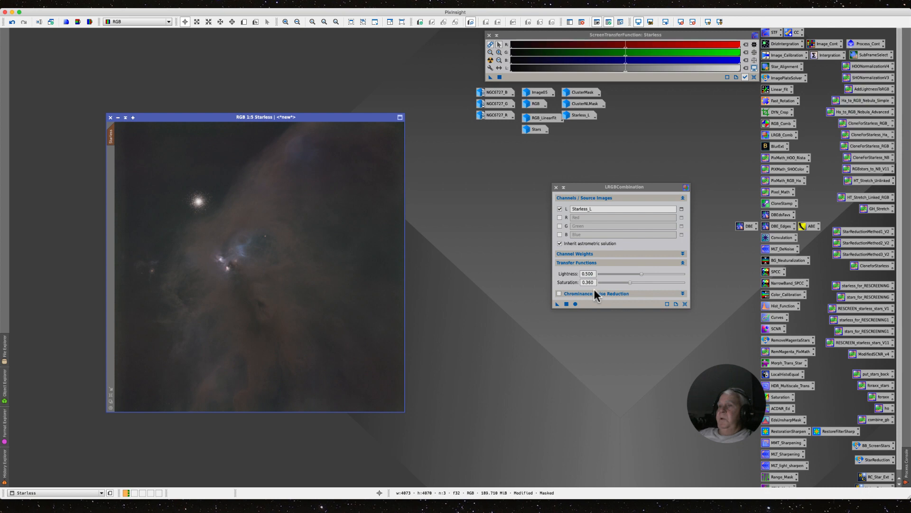
- Set the LRGBCombination saturation to 0.330, apply it to the masked Starless image, and check the nebula
left_click(629, 281)
left_click_drag(629, 283, 626, 283)
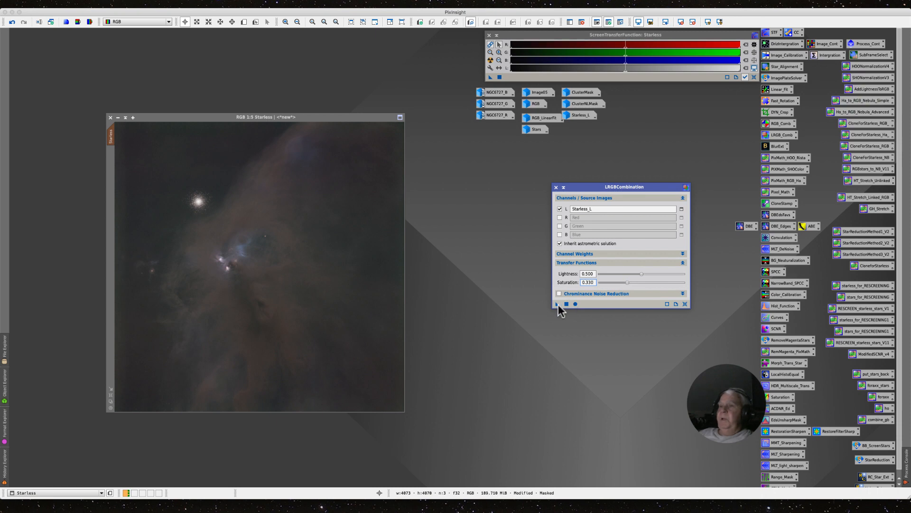
left_click_drag(558, 304, 333, 346)
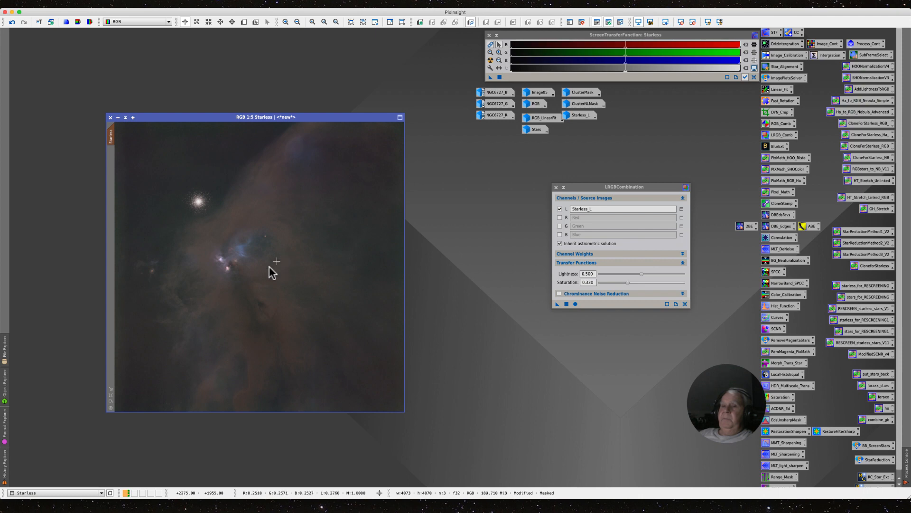
scroll(262, 324, "up", 2)
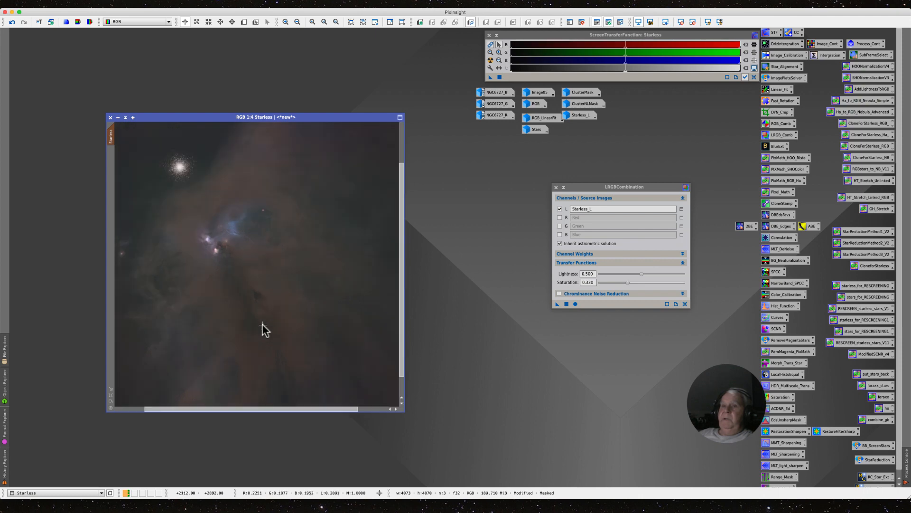
scroll(262, 324, "down", 1)
- Open the GAME mask script on Starless and replace the globular cluster's ellipsoid with a new one over the blue nebula
left_click(191, 4)
mouse_move(202, 97)
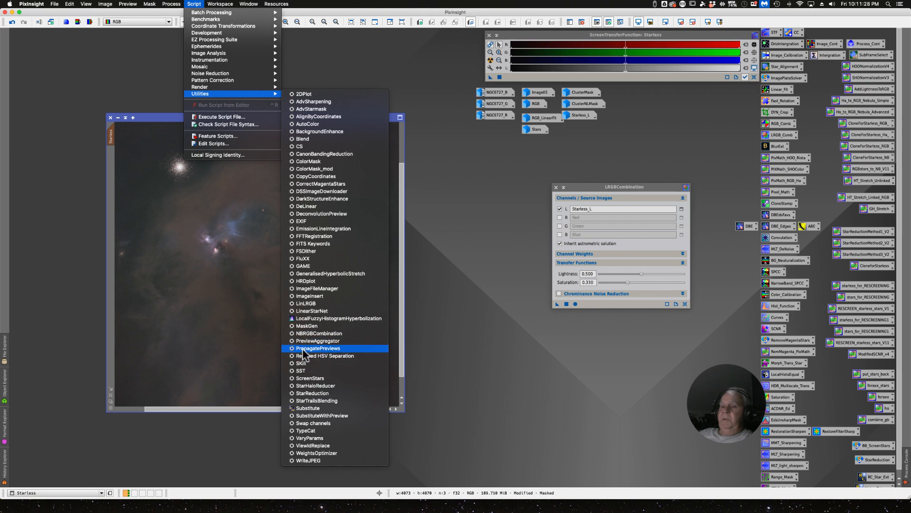
left_click(309, 265)
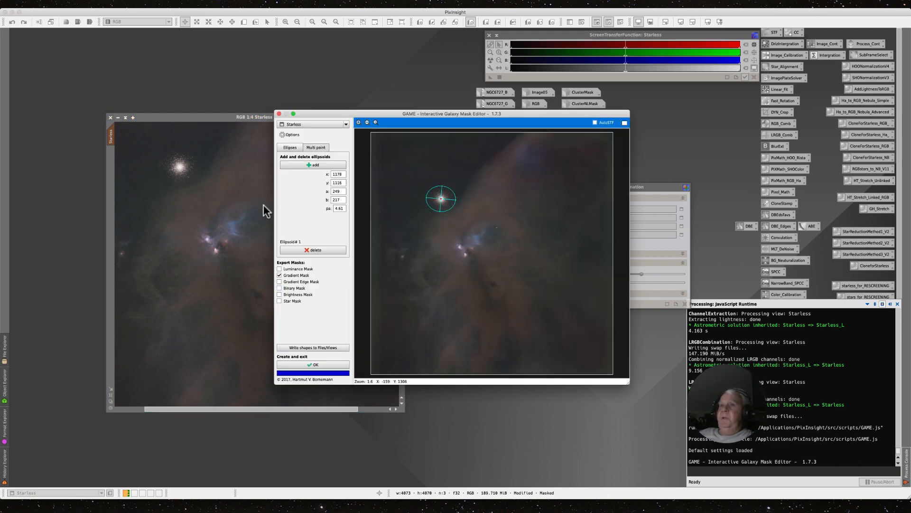
left_click(302, 166)
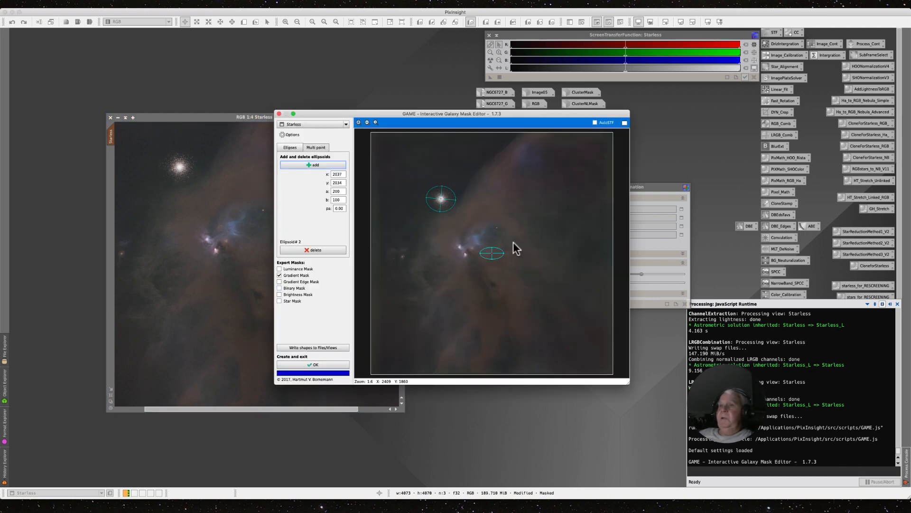
left_click_drag(492, 254, 477, 240)
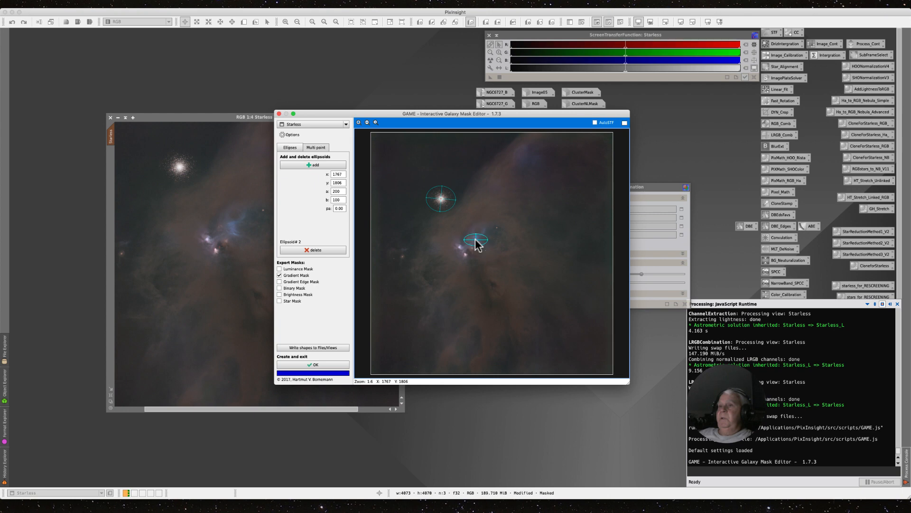
left_click(442, 199)
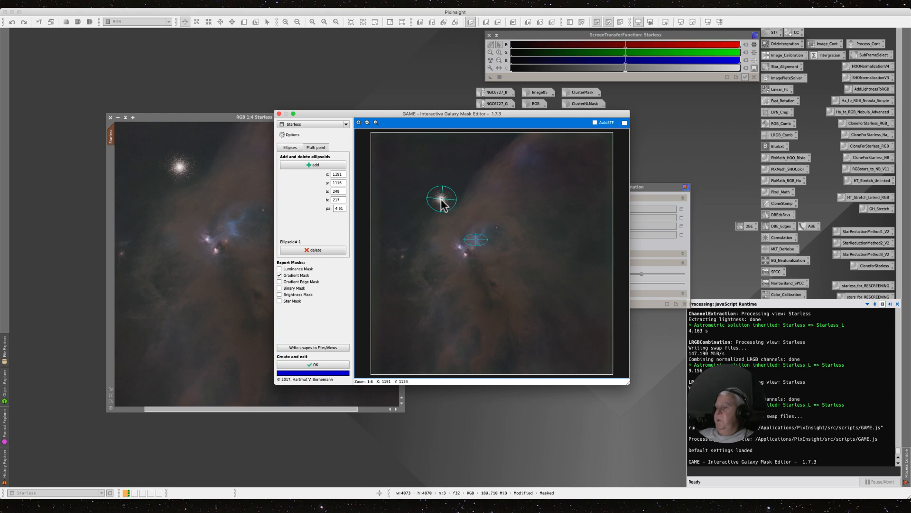
left_click(317, 250)
- Enlarge and rotate the ellipsoid to enclose the nebula core, about a 404 by b 472, and generate the gradient mask
mouse_move(477, 251)
left_mouse_down()
mouse_move(462, 263)
mouse_move(470, 246)
mouse_move(454, 224)
mouse_move(492, 252)
left_mouse_up()
left_click_drag(451, 227, 451, 230)
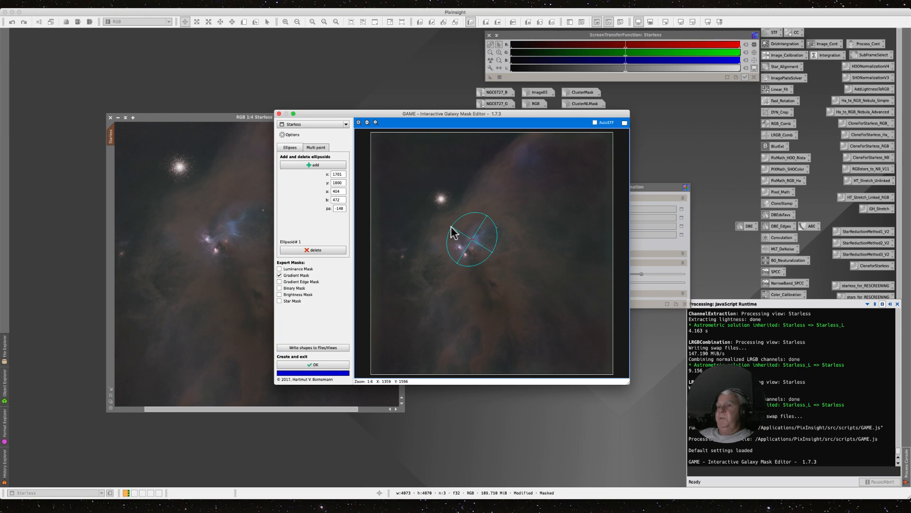
left_click(311, 364)
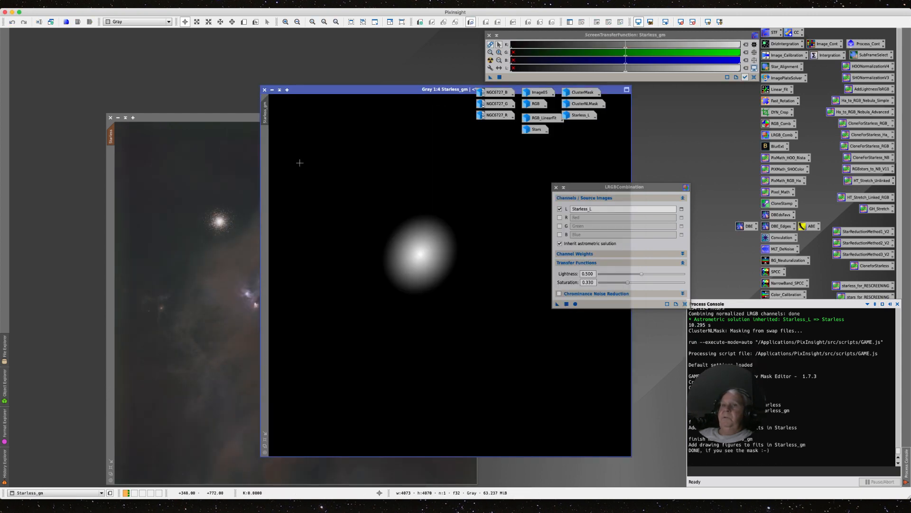
- Apply Starless_gm as the mask of the Starless image, then iconize it and park its icon below Starless_L
mouse_move(267, 121)
left_click_drag(267, 121, 110, 255)
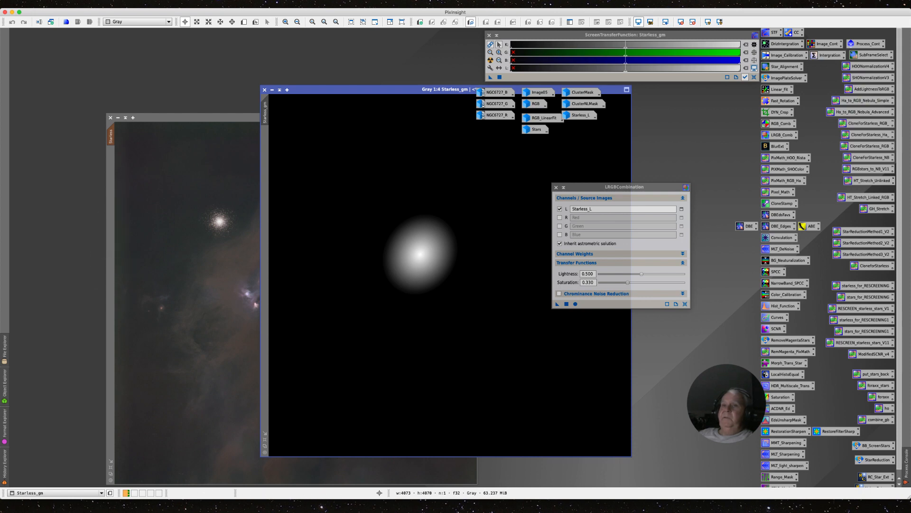
left_click(272, 90)
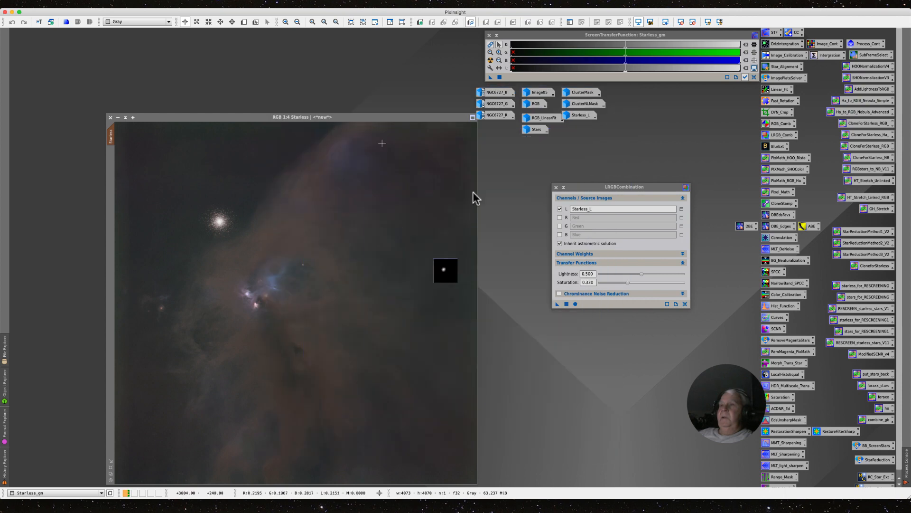
mouse_move(468, 279)
left_click_drag(467, 279, 582, 126)
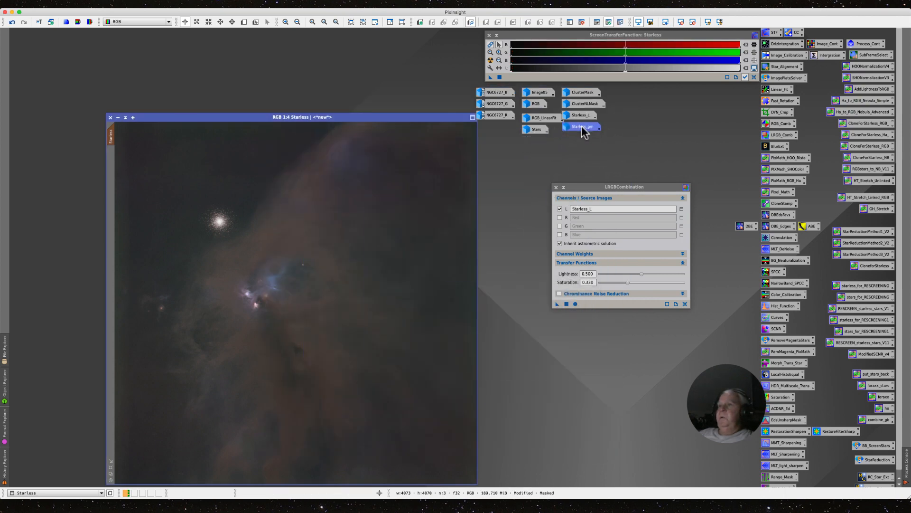
- Rename the Starless_gm mask image to ReflectionMask
right_click(582, 126)
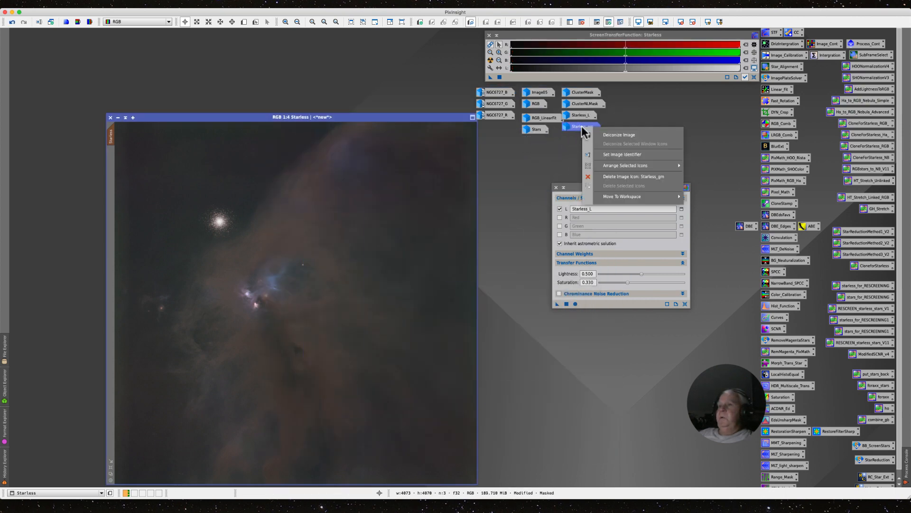
left_click(606, 153)
type("Rw")
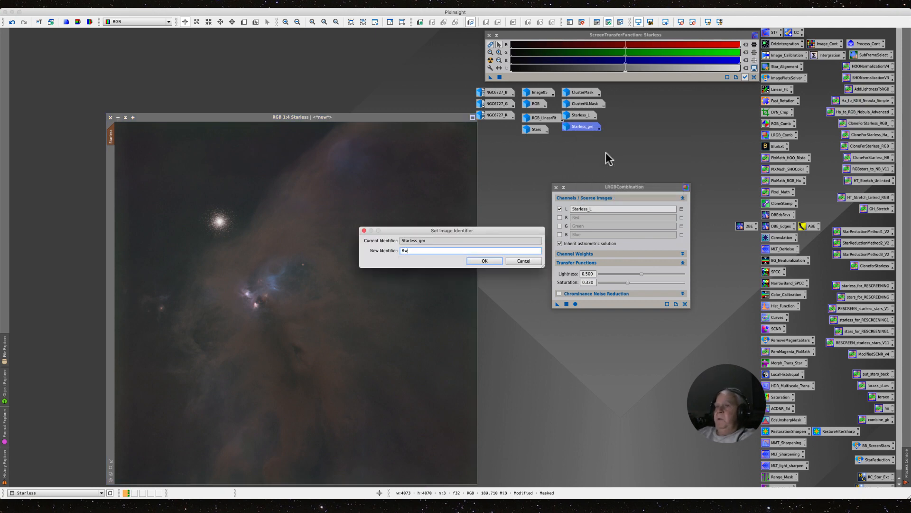
type("dkw==")
key("BackSpace")
key("BackSpace")
key("BackSpace")
key("BackSpace")
key("BackSpace")
key("BackSpace")
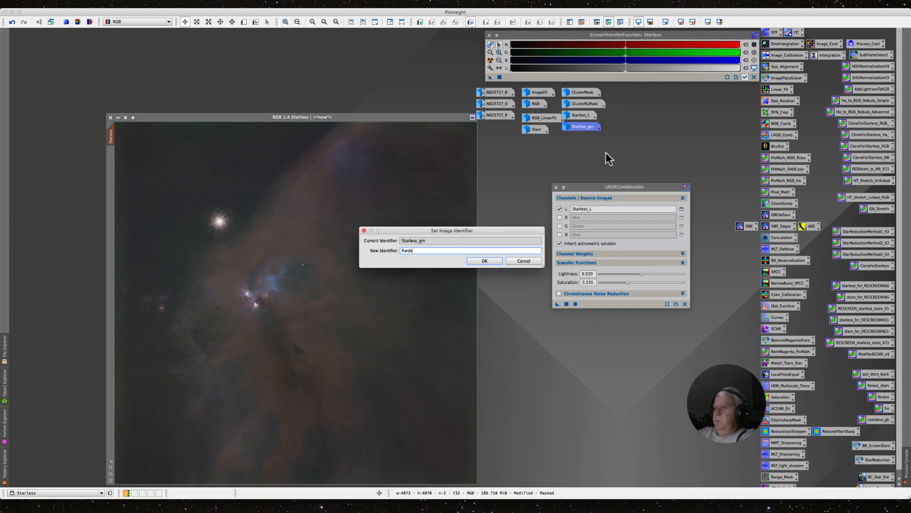
type("eflection")
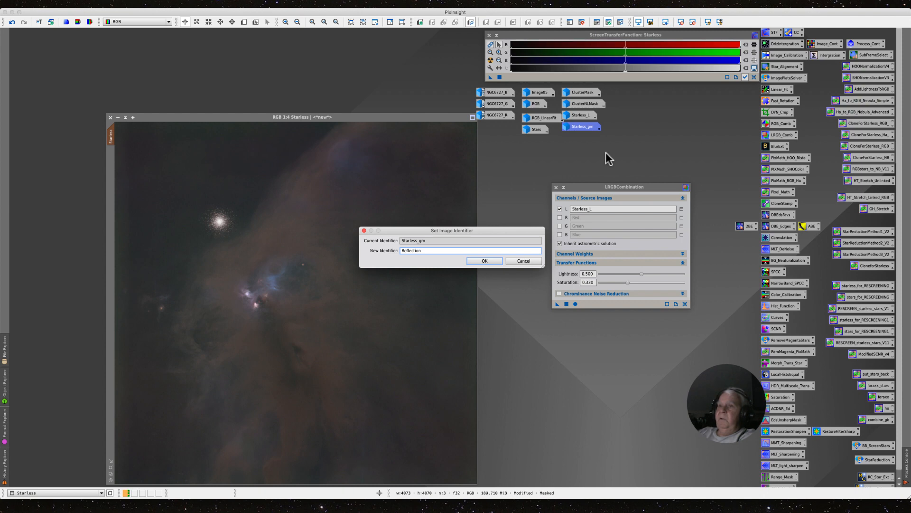
type("Mask")
key("Return")
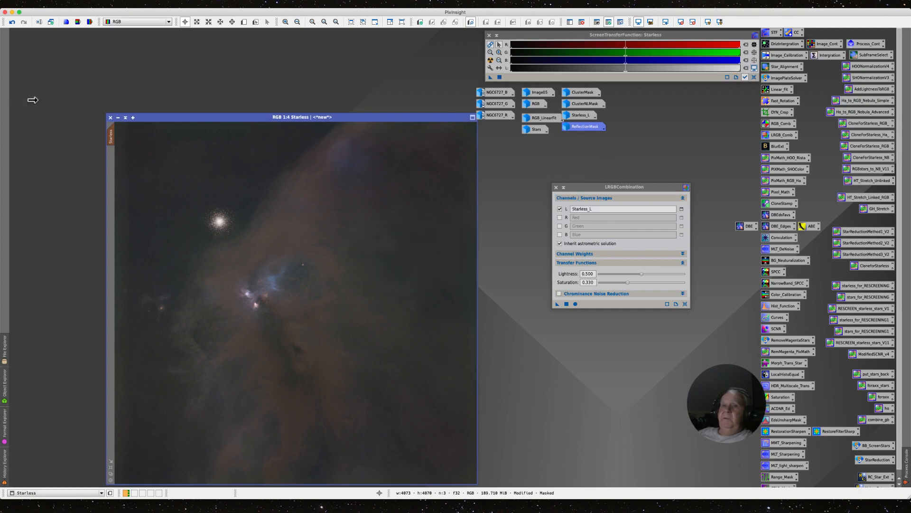
- Move the Starless window clear of the icons and apply LRGBCombination at 0.330 saturation to its masked reflection nebula
left_click_drag(191, 114, 181, 64)
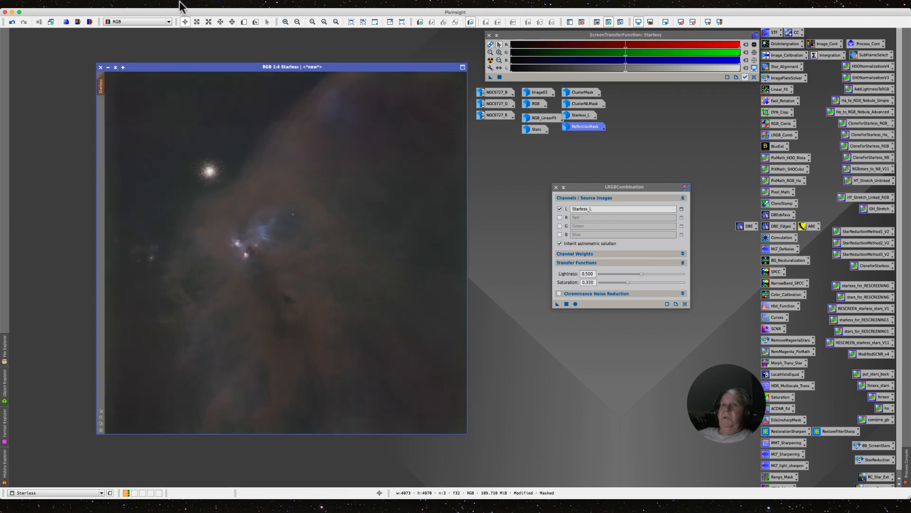
left_click(149, 4)
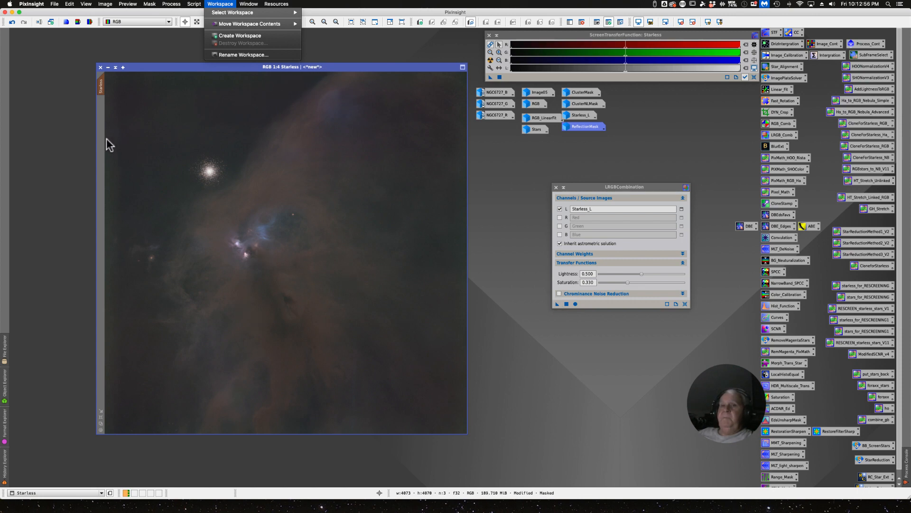
left_click(63, 140)
scroll(250, 231, "up", 1)
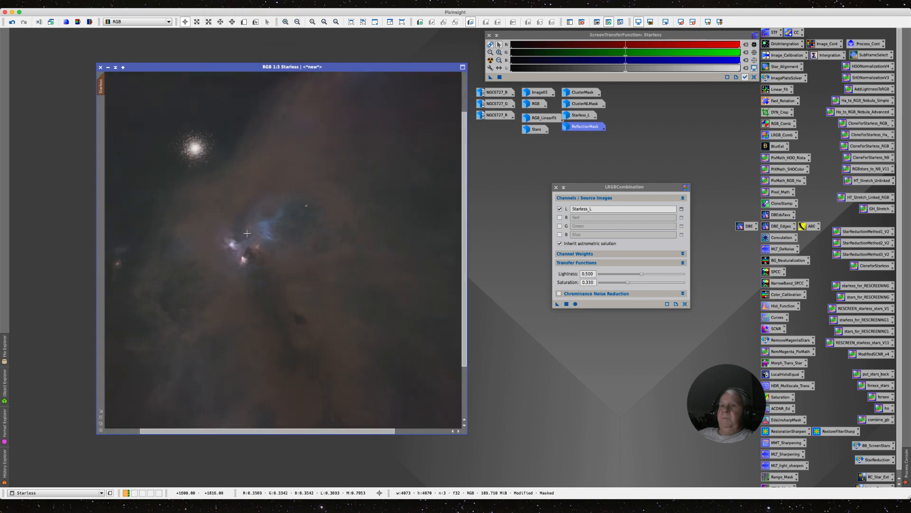
scroll(249, 231, "up", 1)
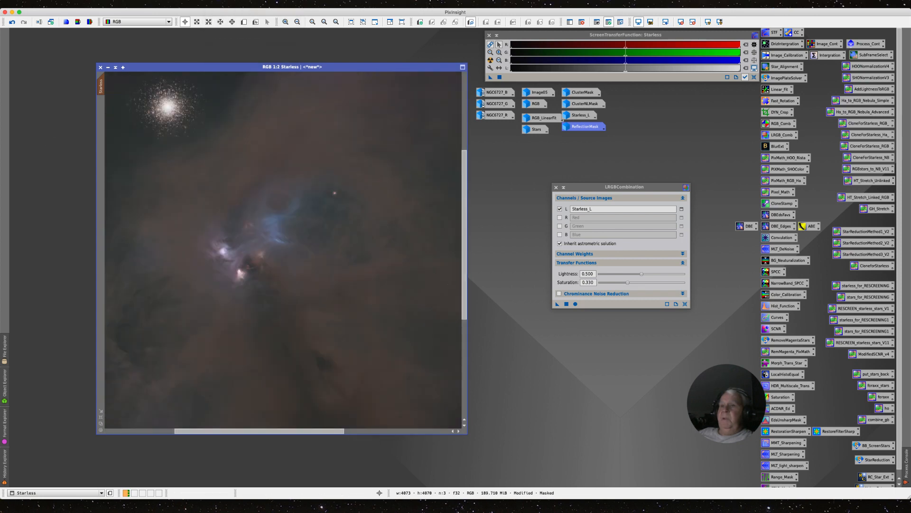
left_click_drag(557, 305, 215, 315)
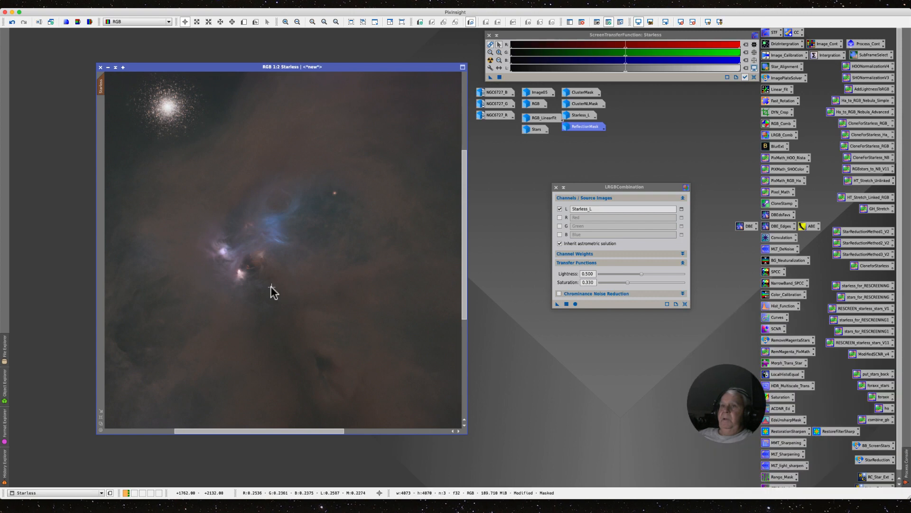
left_click(287, 289)
- Remove the mask from the Starless image and inspect the globular cluster and the blue nebula up close and in full
left_click(150, 4)
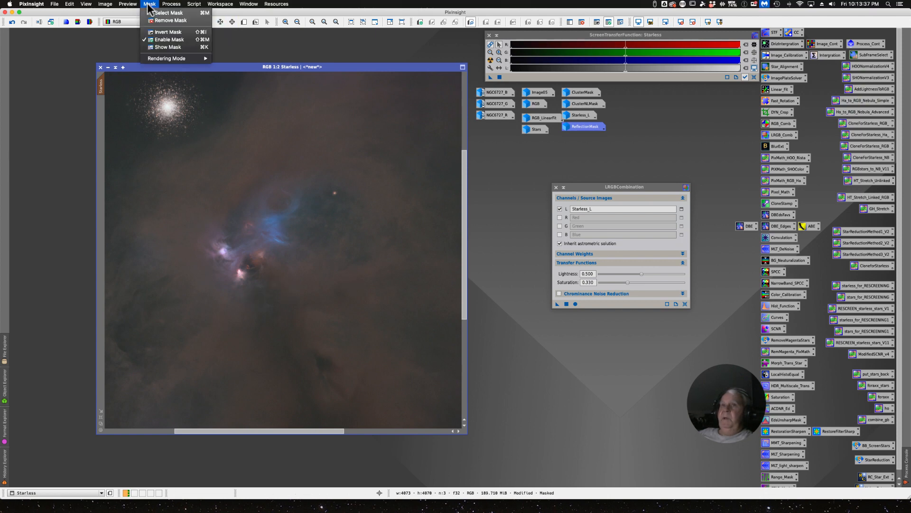
left_click(164, 20)
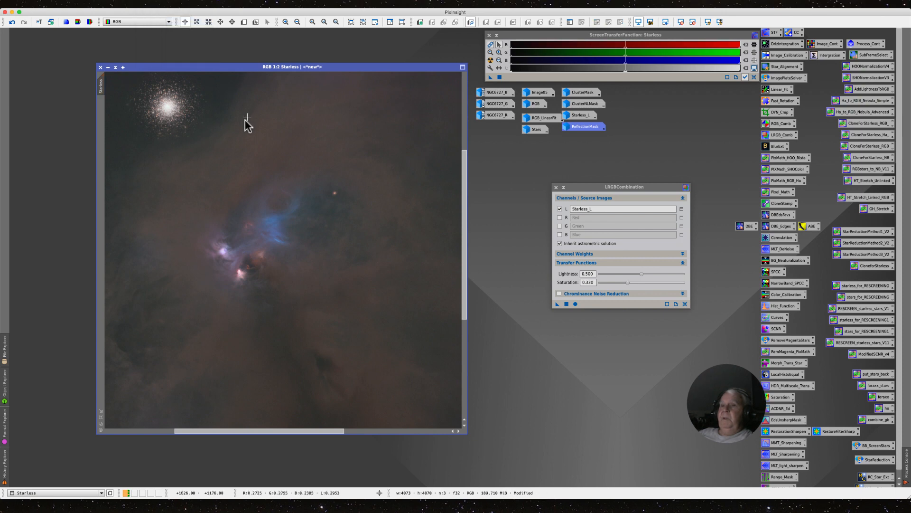
scroll(227, 173, "down", 1)
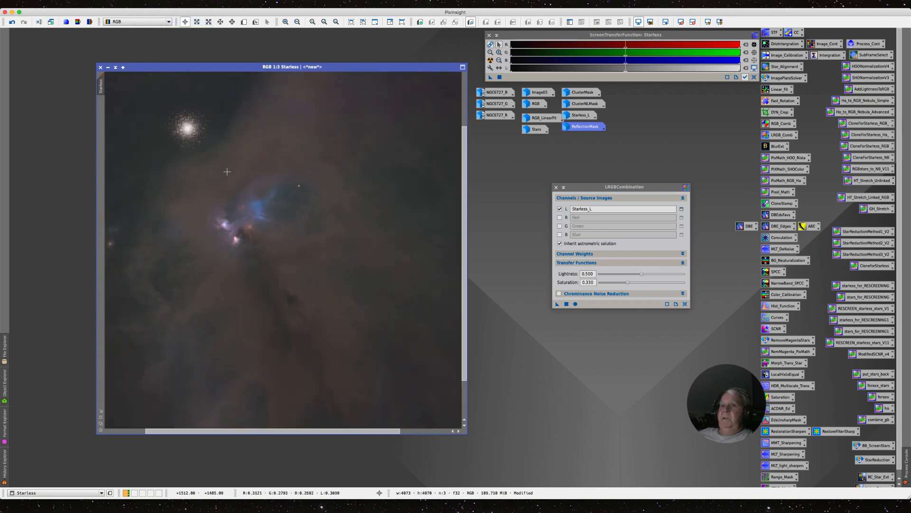
scroll(227, 172, "down", 2)
scroll(227, 172, "up", 4)
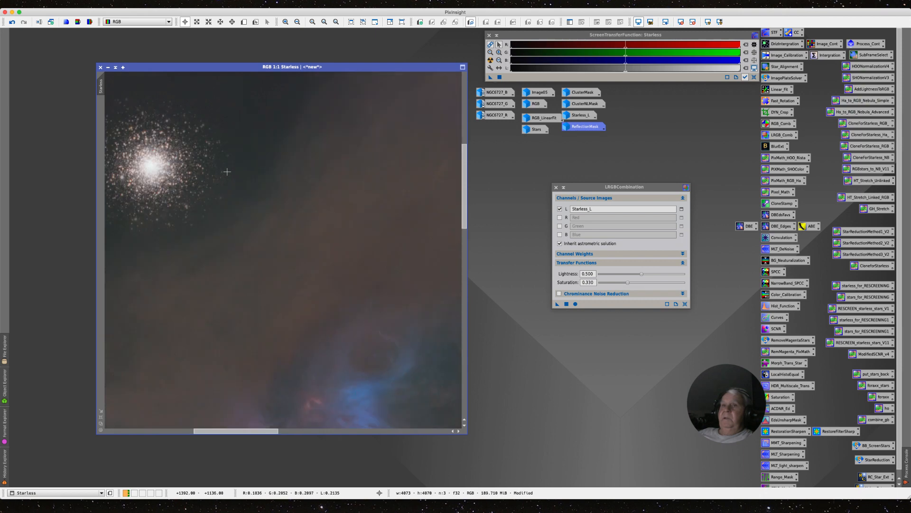
scroll(227, 171, "down", 3)
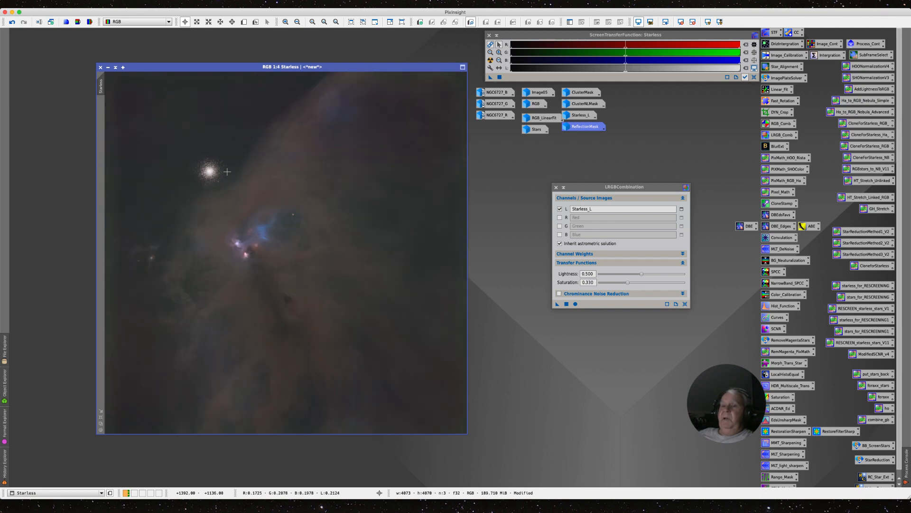
scroll(227, 171, "up", 3)
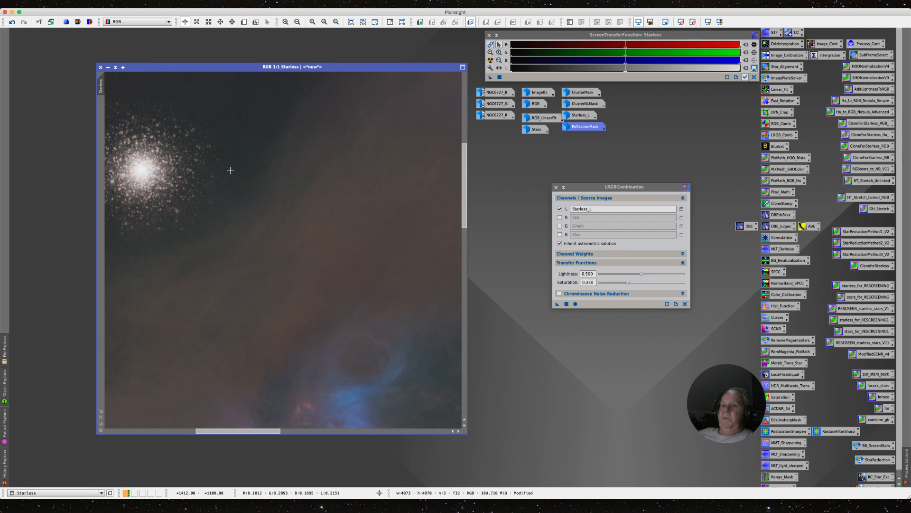
scroll(230, 170, "down", 1)
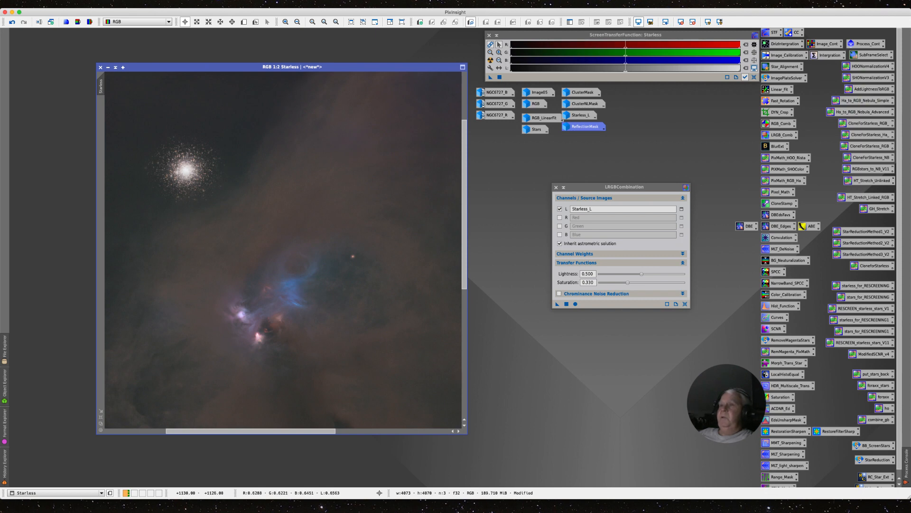
- Apply ClusterNLMask as the mask of the Starless image, iconize the mask image, and invert the mask to protect the cluster
double_click(578, 107)
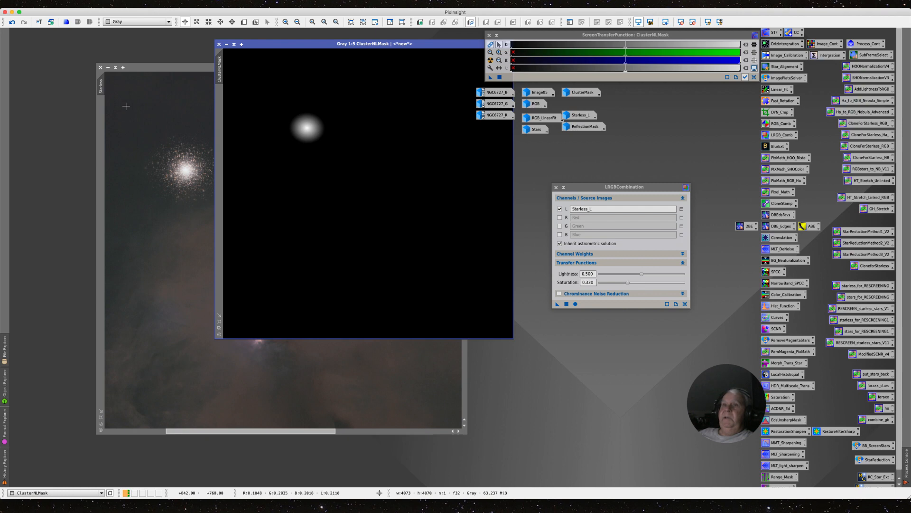
left_click_drag(218, 70, 101, 163)
left_click(226, 44)
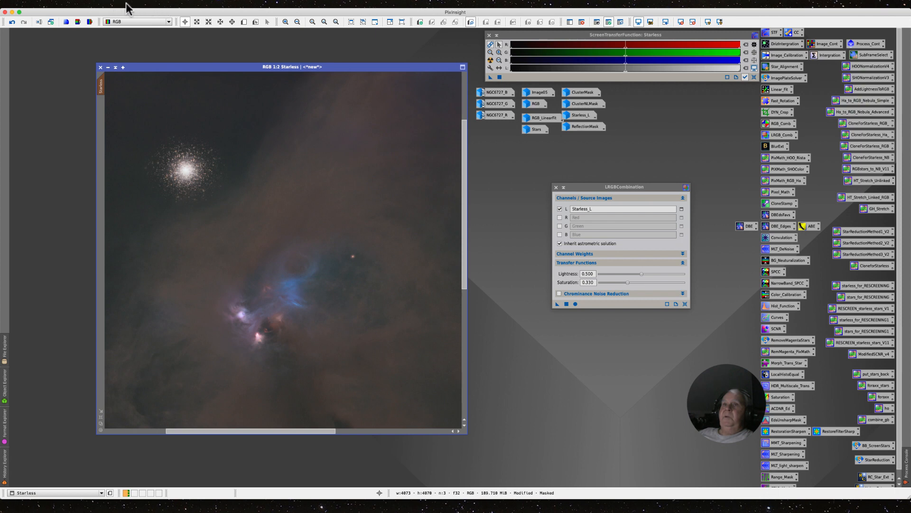
left_click(150, 4)
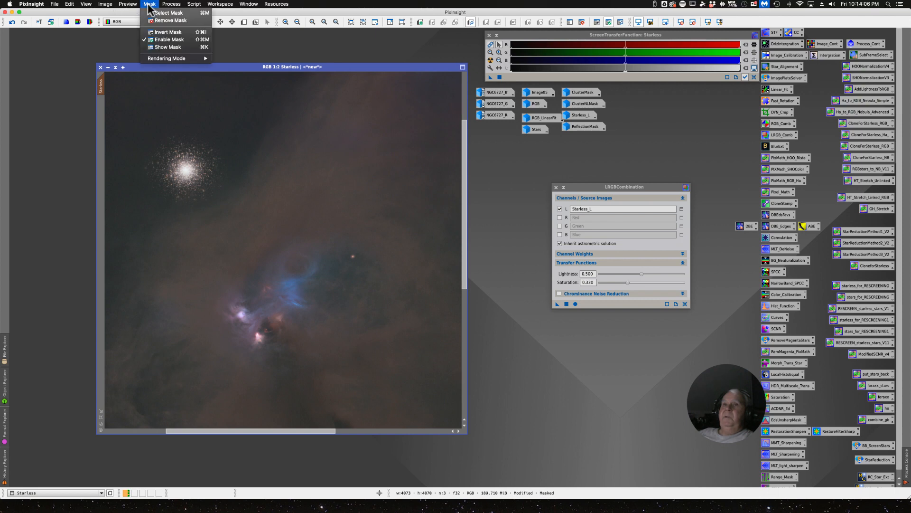
left_click(159, 33)
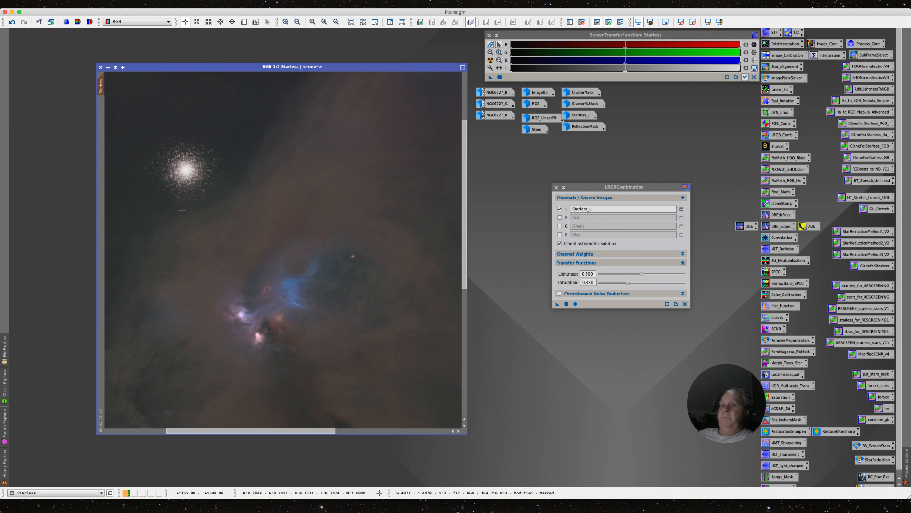
- Close LRGBCombination and run NoiseXTerminator on the masked Starless image with denoise 0.59 and detail 0.15
left_click(556, 188)
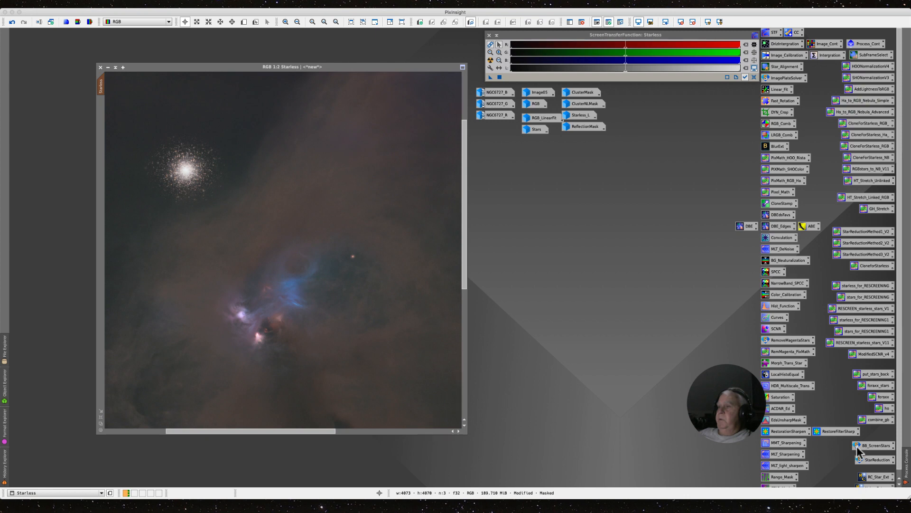
scroll(883, 470, "down", 1)
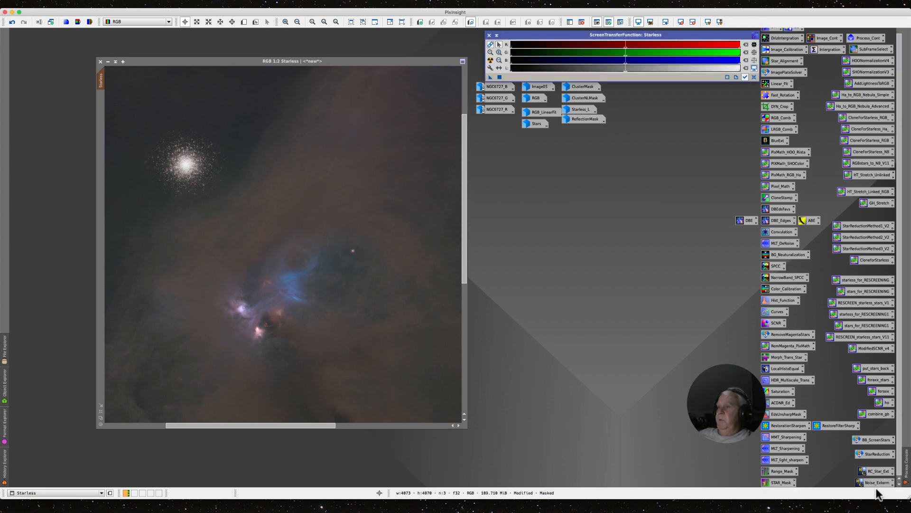
double_click(876, 483)
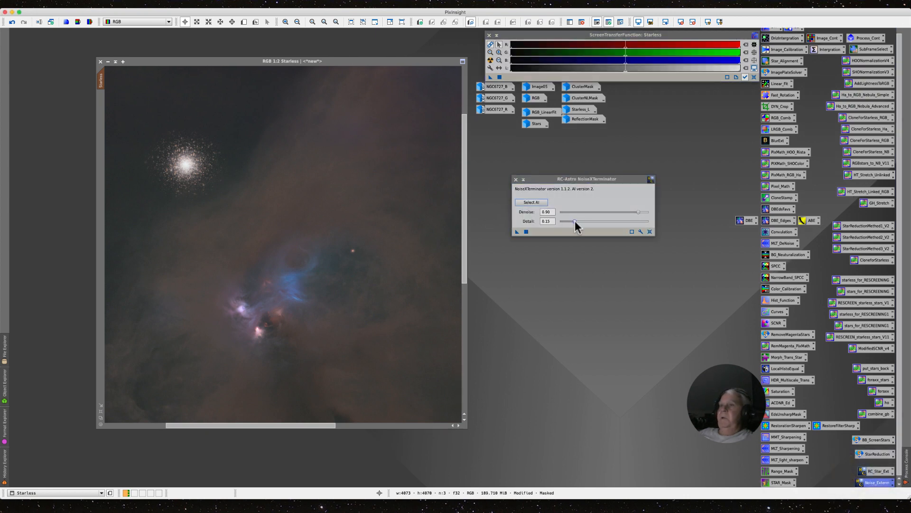
left_click_drag(637, 212, 613, 212)
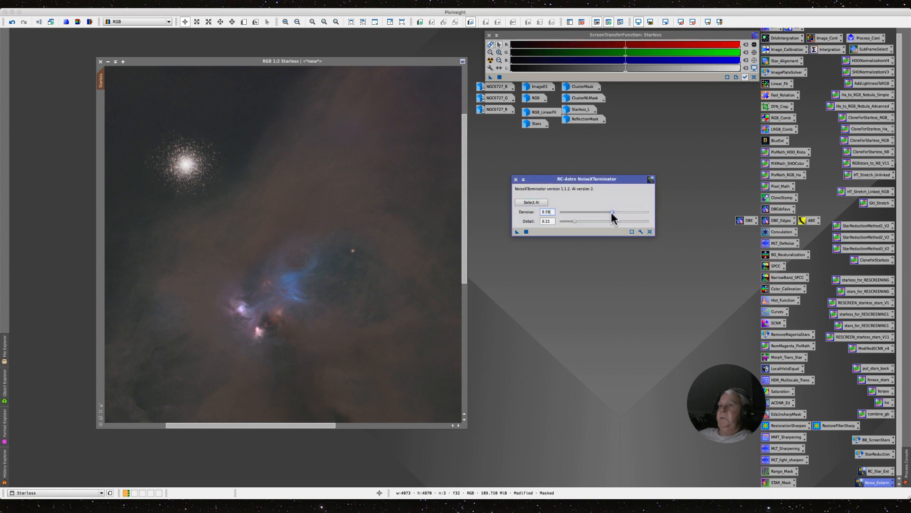
left_click_drag(517, 232, 331, 270)
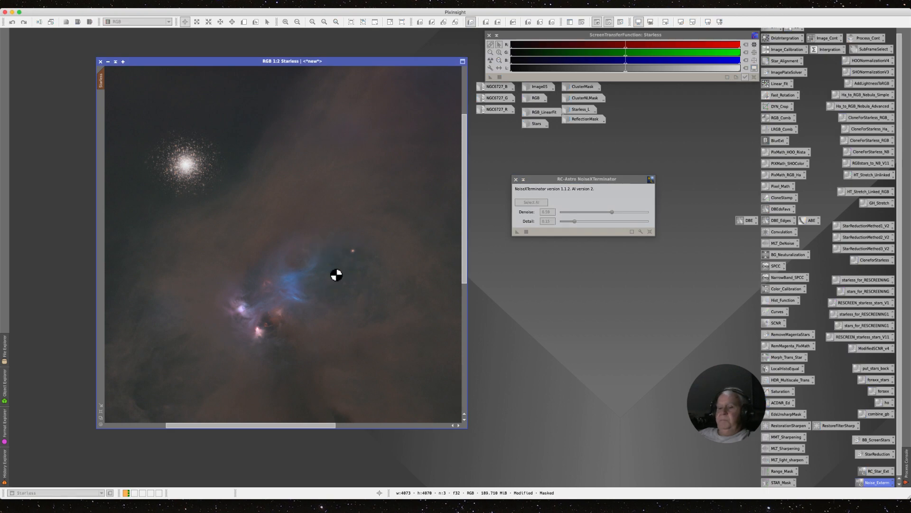
scroll(280, 252, "down", 3)
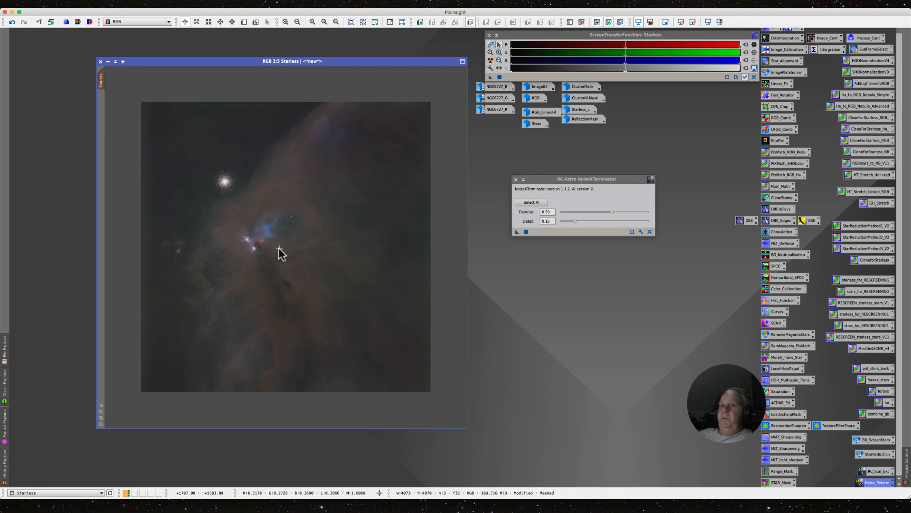
- Remove the mask from the Starless image, close NoiseXTerminator, and shift the image window toward the workspace's upper corner
left_click(149, 3)
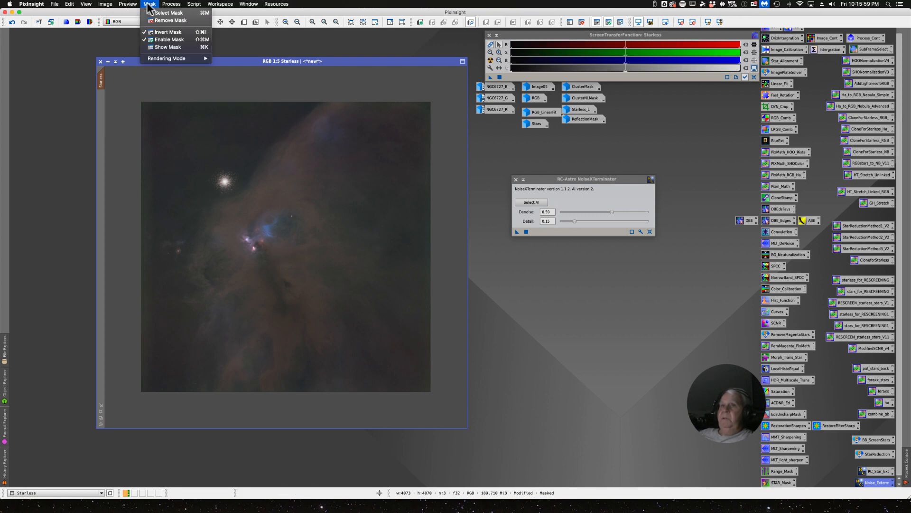
left_click(164, 21)
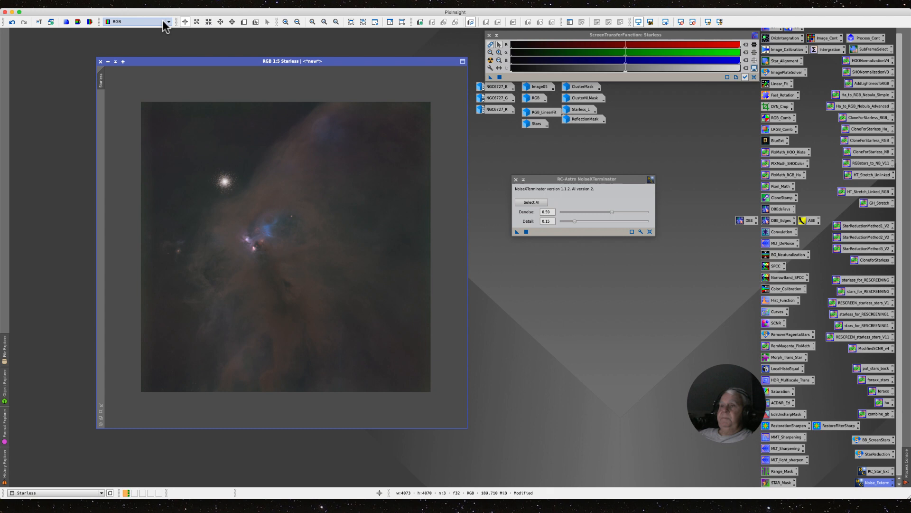
left_click(516, 181)
left_click(209, 64)
left_click_drag(209, 64, 177, 51)
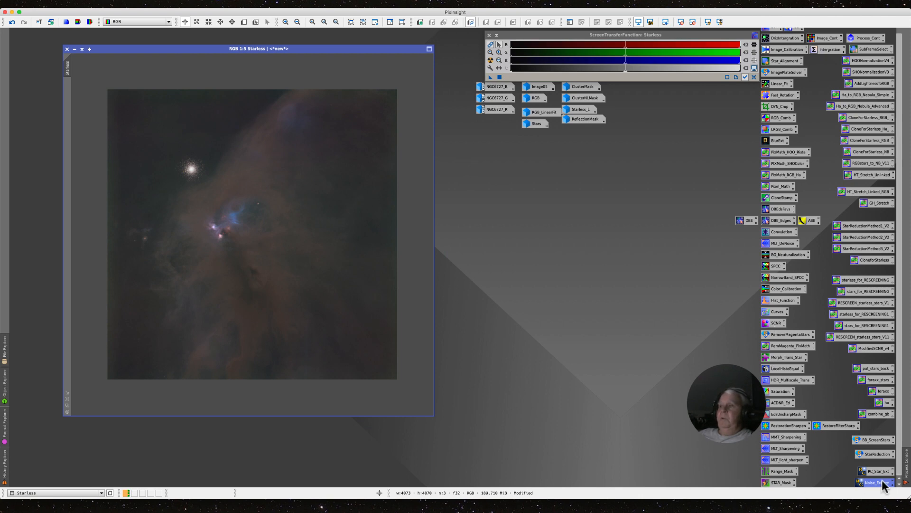
- Execute the StarReduction script in the global context and move its dialog off the Starless image
double_click(865, 456)
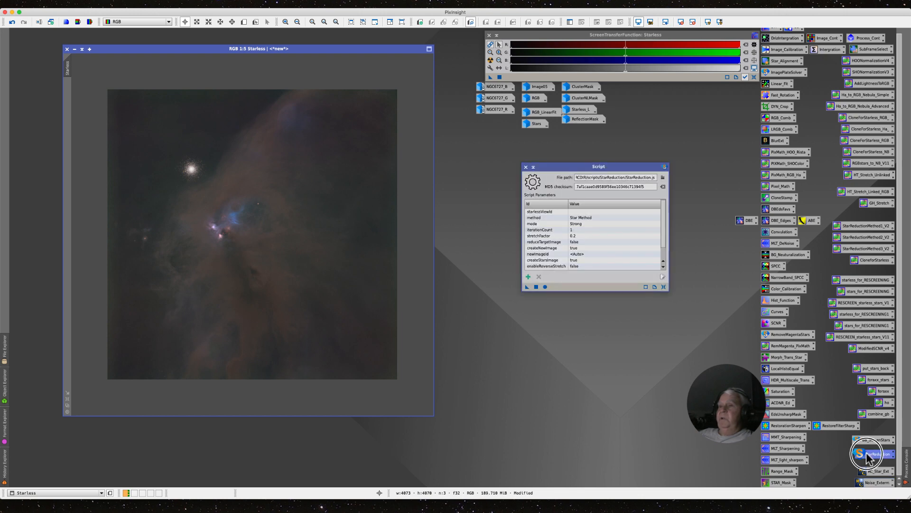
left_click(525, 167)
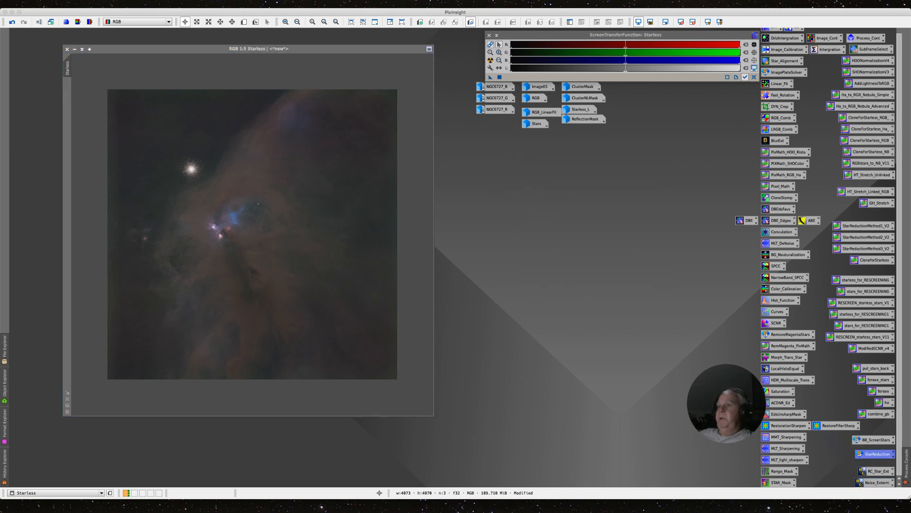
right_click(875, 455)
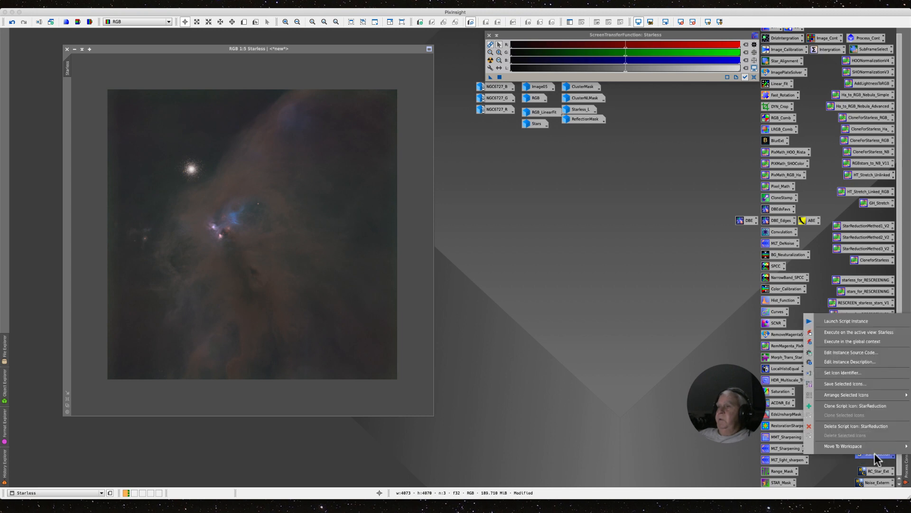
left_click(822, 342)
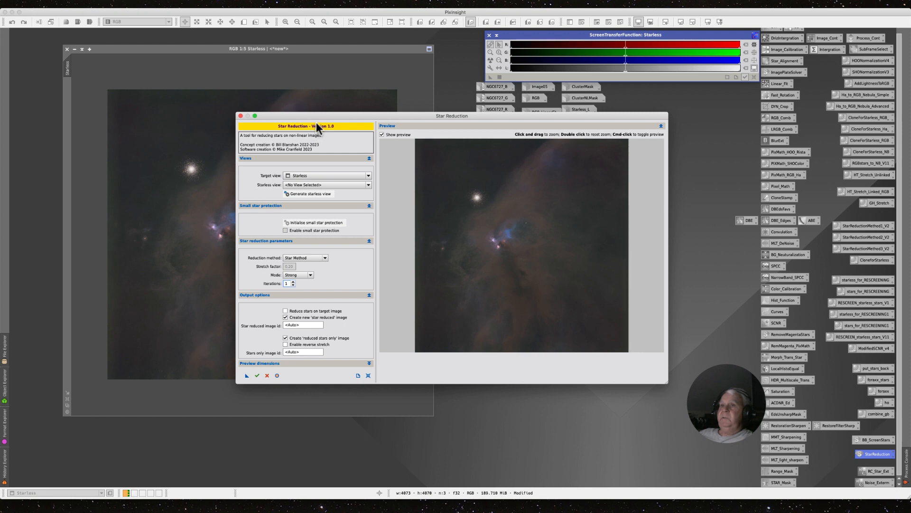
left_click_drag(318, 117, 467, 124)
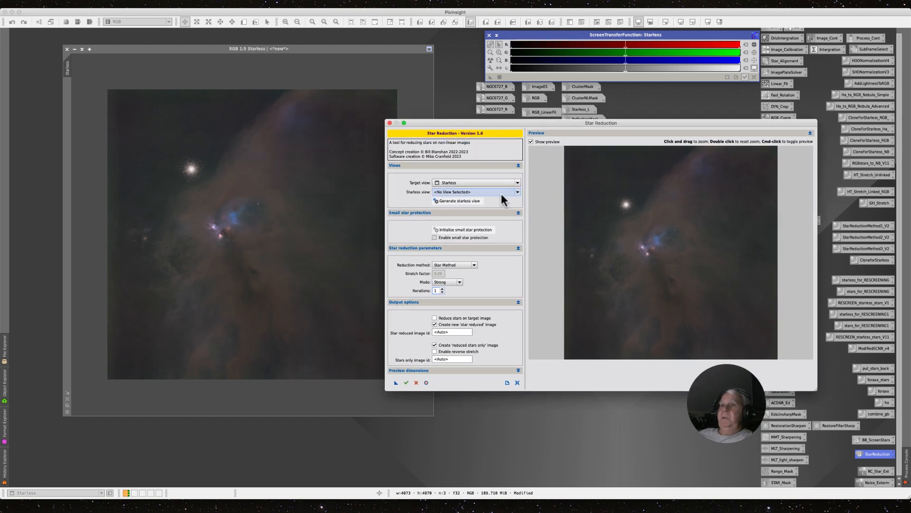
- Set the star reduction target view to Stars and the starless view to Starless, and reposition the dialog
mouse_move(441, 183)
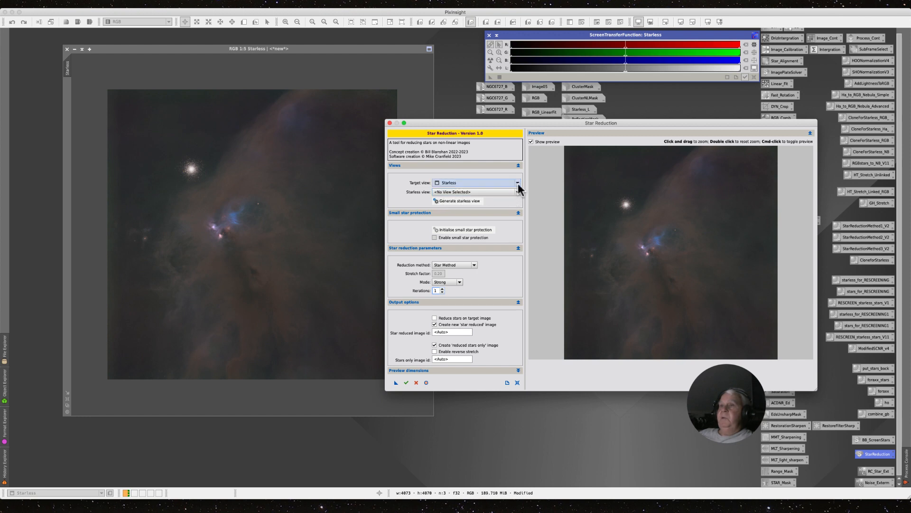
left_click(516, 190)
left_click(454, 276)
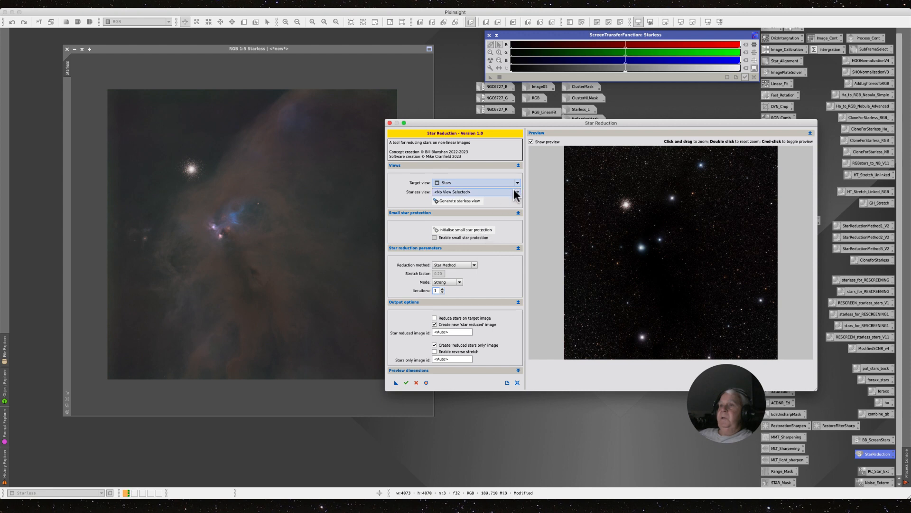
left_click(516, 191)
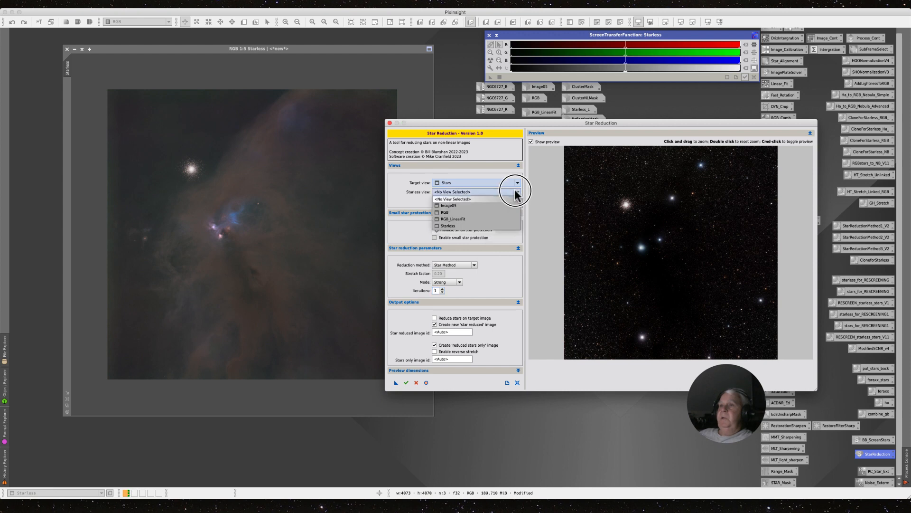
left_click(445, 226)
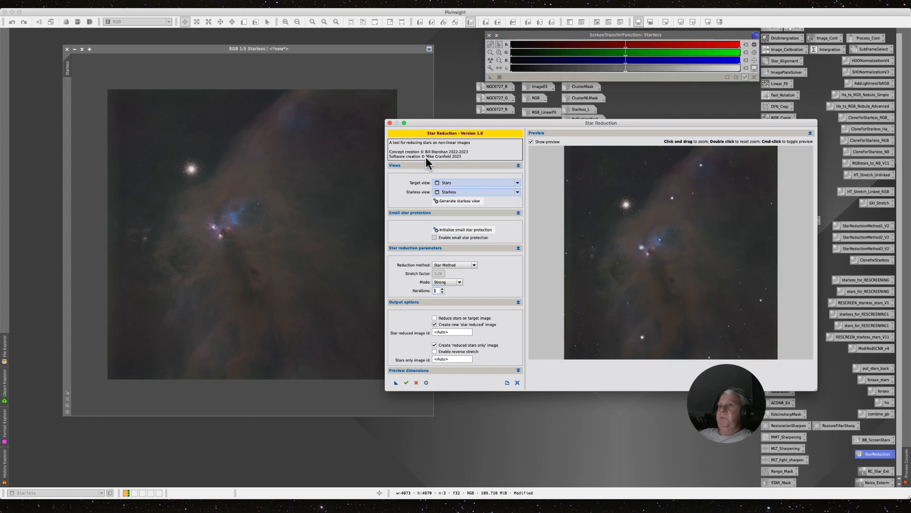
left_click_drag(427, 127, 394, 94)
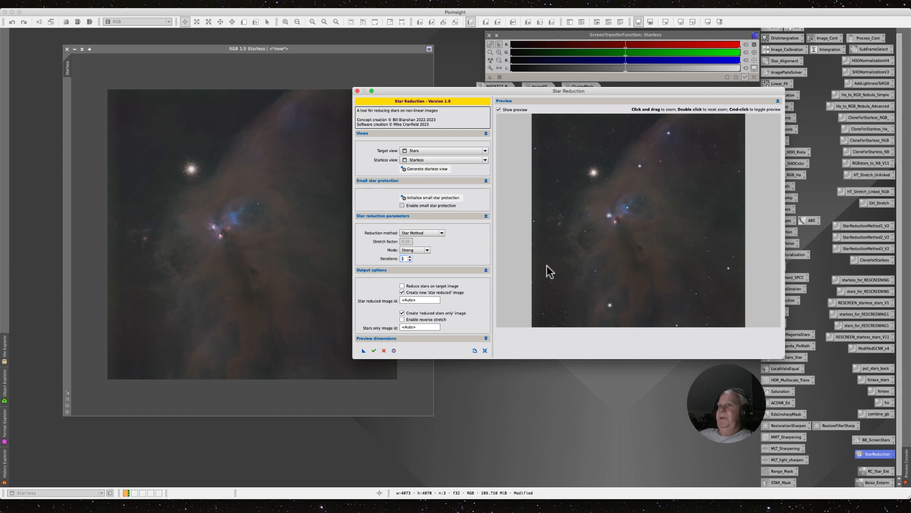
- Preview the Soft reduction mode, set the mode to Moderate instead, and try to enable small star protection
left_click(428, 251)
left_click(409, 266)
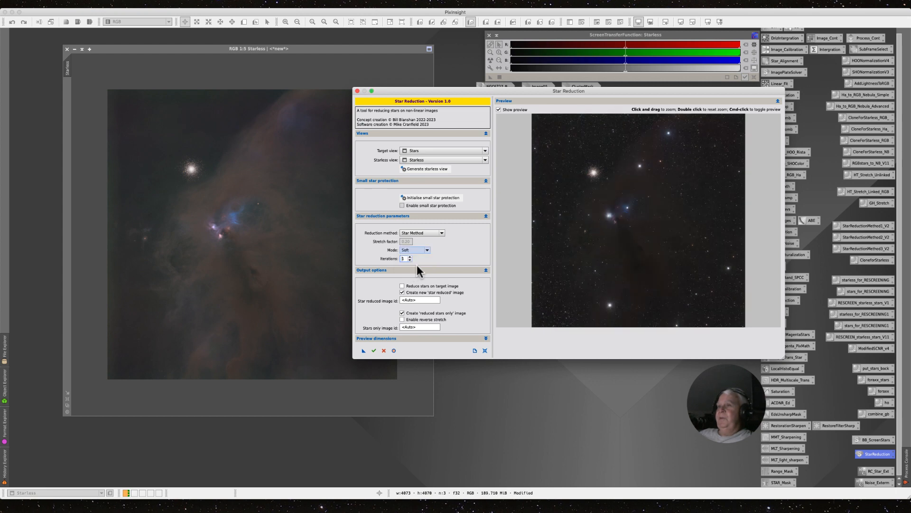
left_click(428, 251)
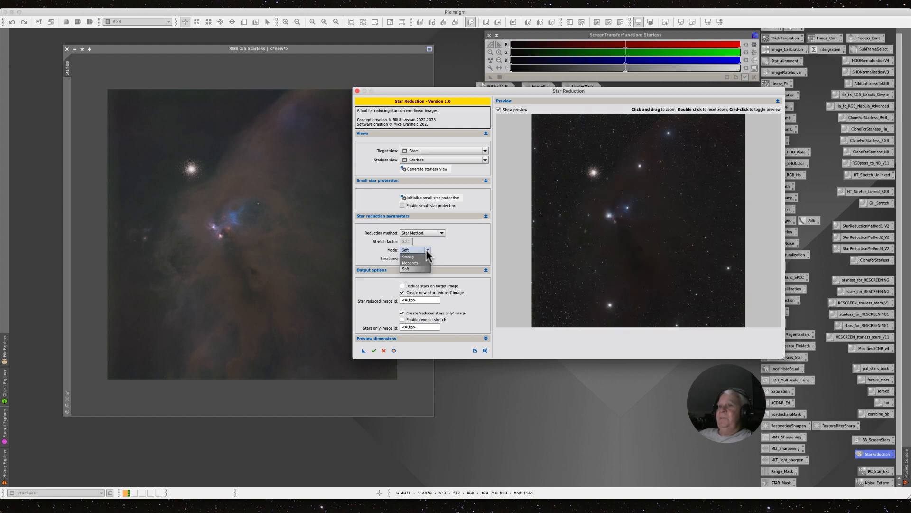
left_click(409, 263)
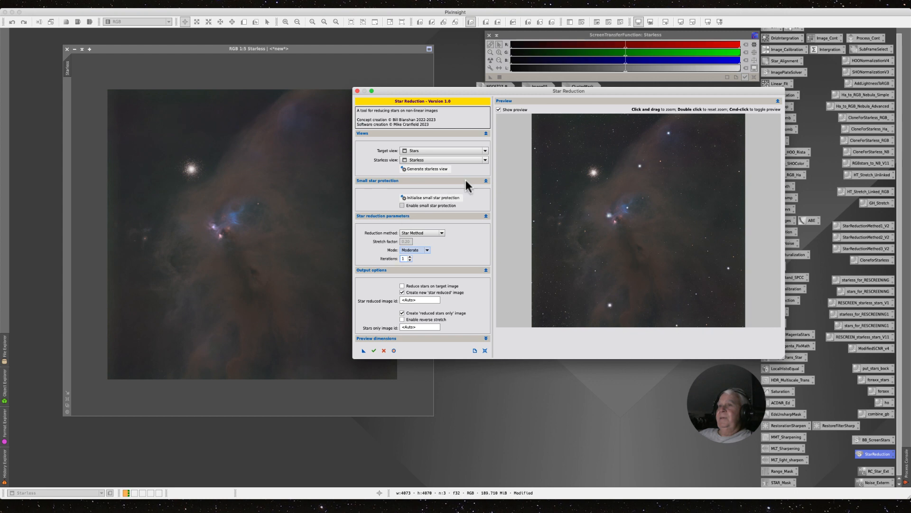
mouse_move(473, 162)
left_click(402, 205)
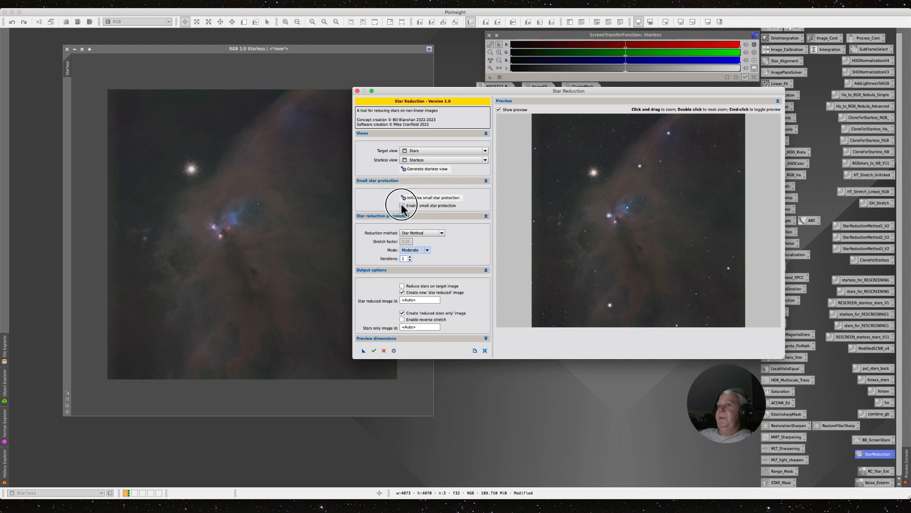
- Try swapping the views, with Starless as the target and Stars as the starless view
left_click(475, 160)
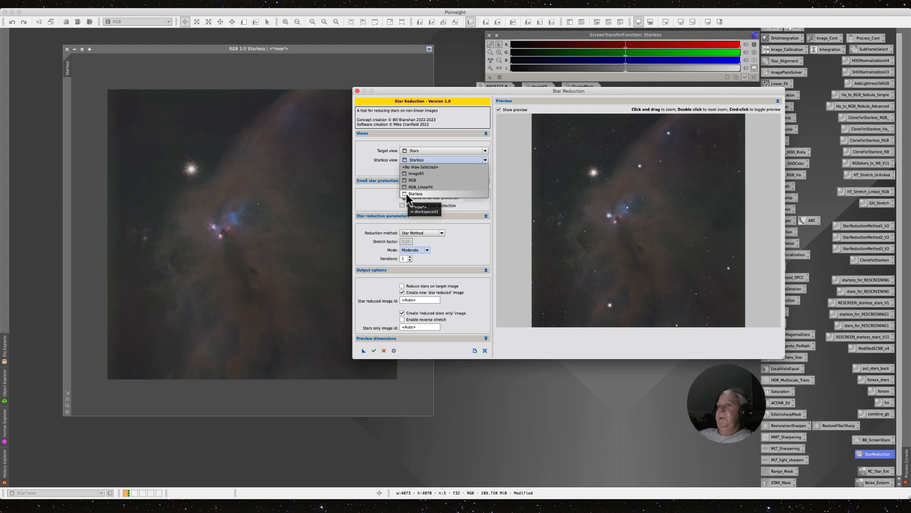
left_click(484, 149)
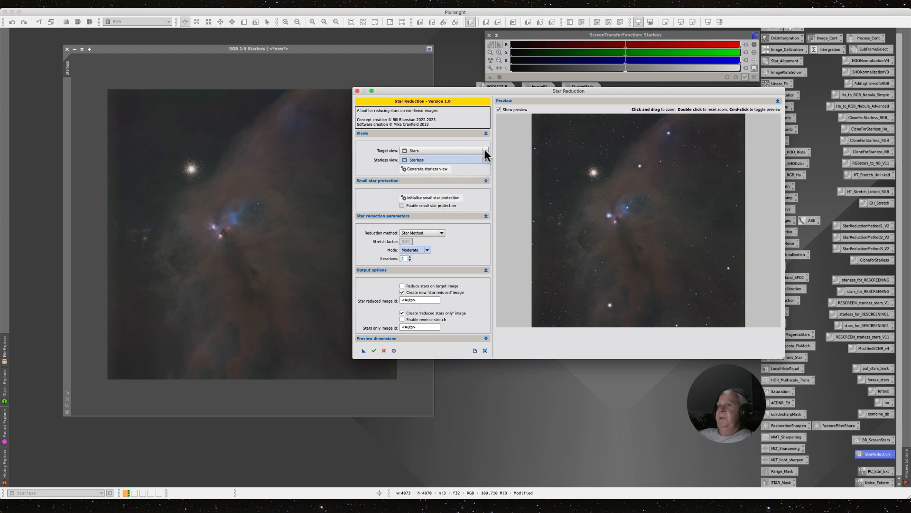
left_click(484, 149)
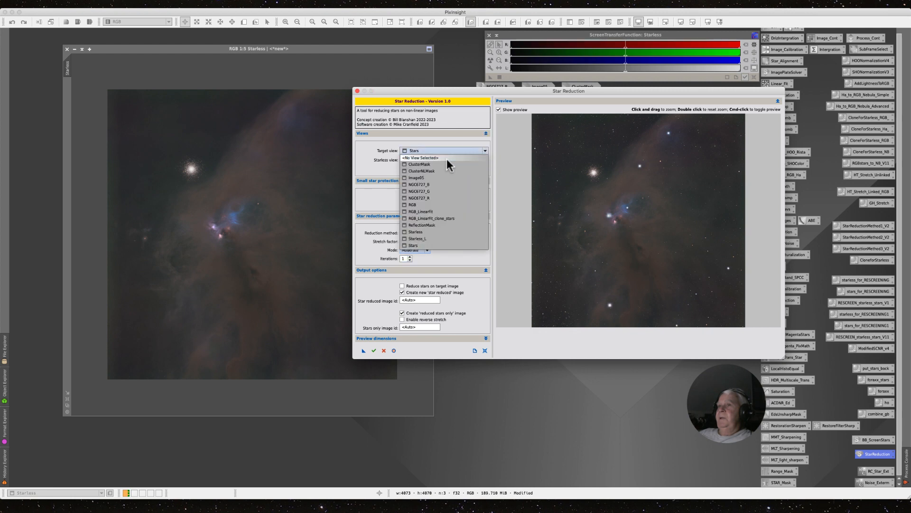
left_click(414, 232)
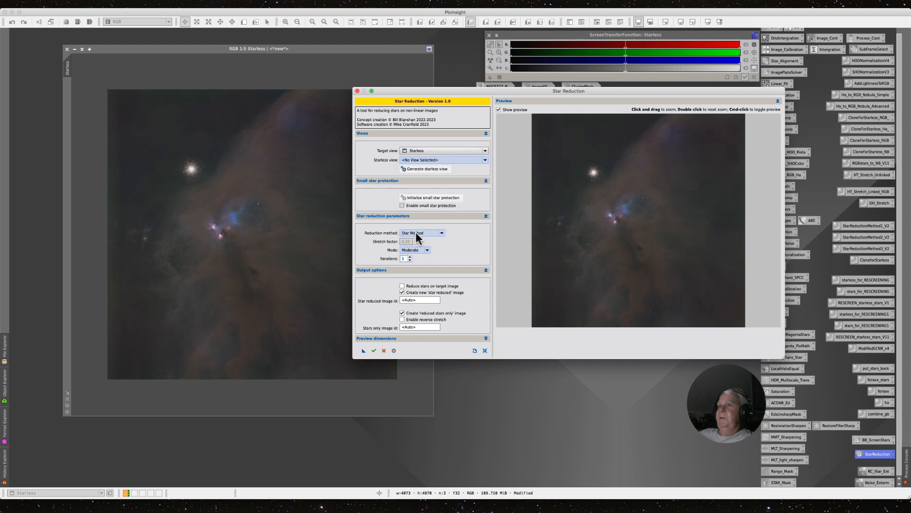
left_click(485, 158)
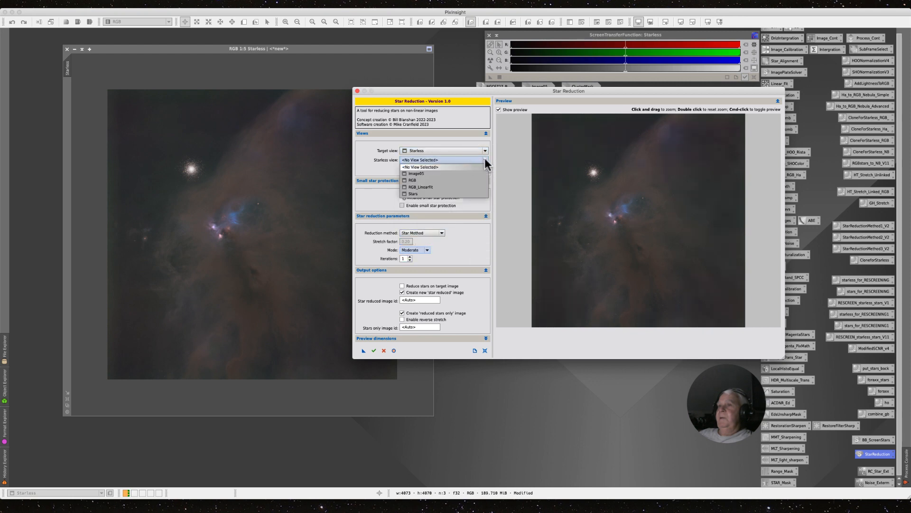
left_click(414, 195)
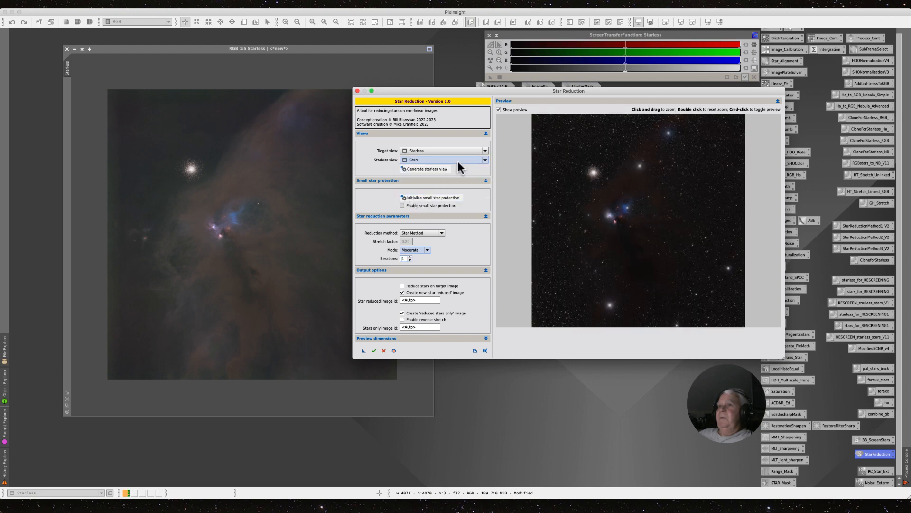
- Restore Stars as the target view and Starless as the starless view, and initialise small star protection
left_click(485, 150)
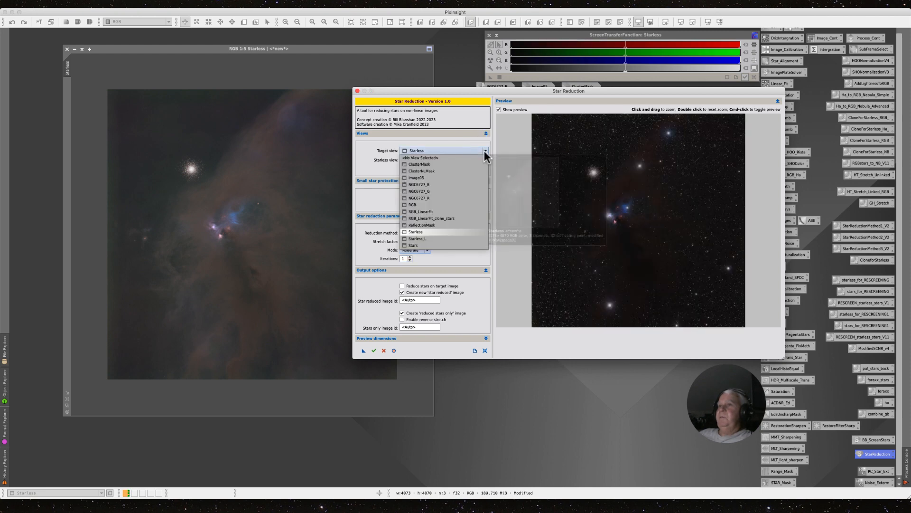
left_click(412, 244)
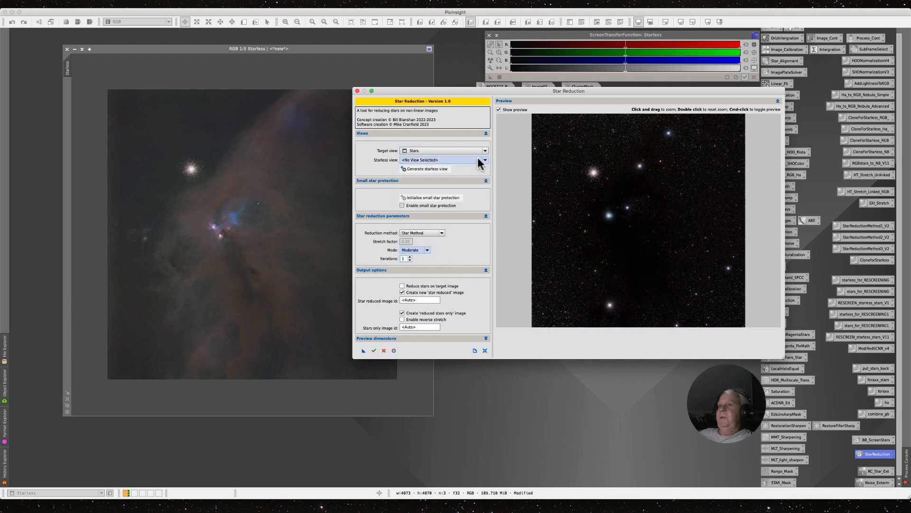
left_click(485, 160)
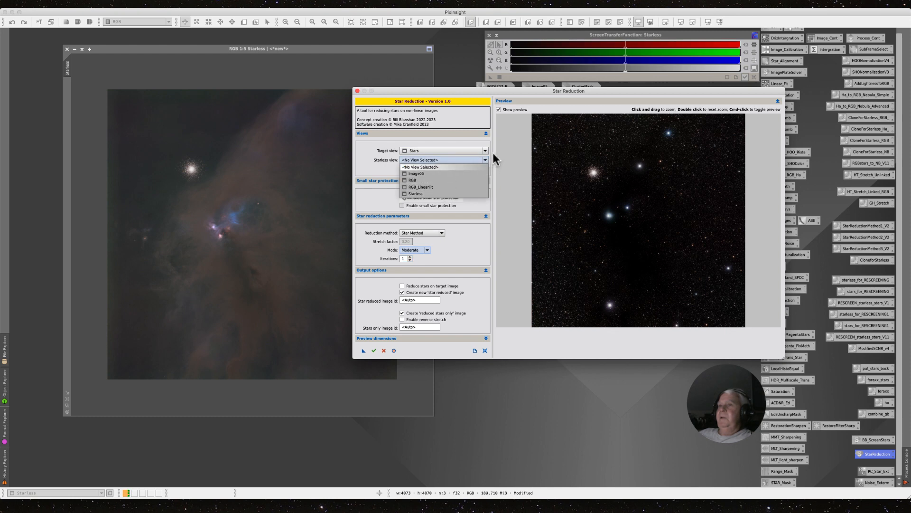
left_click(483, 158)
left_click(484, 158)
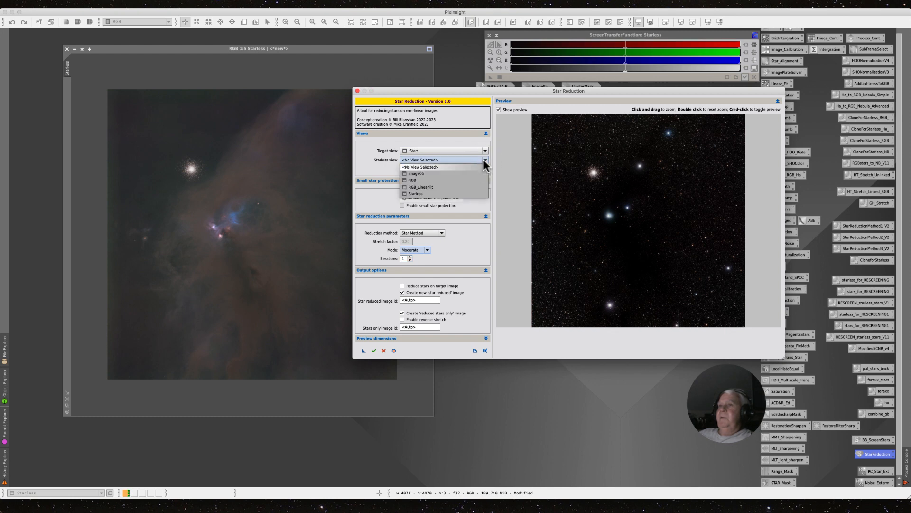
left_click(417, 193)
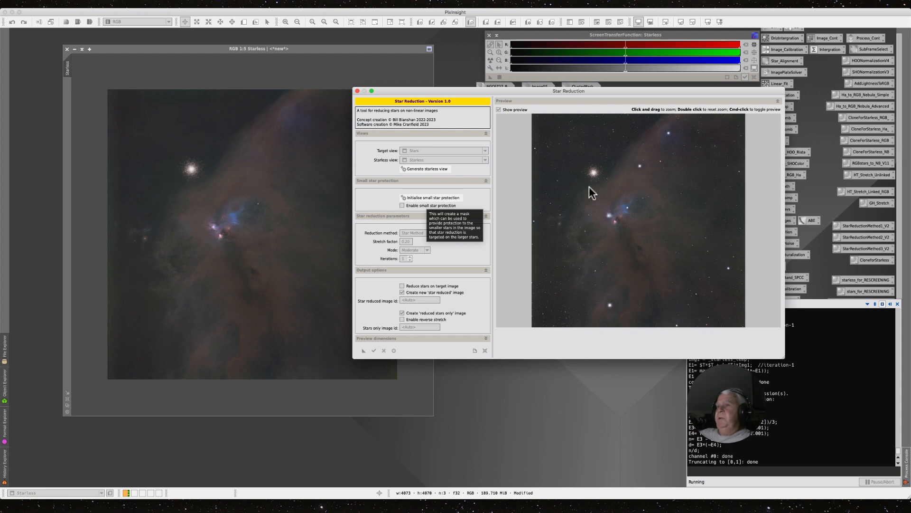
- Examine the globular cluster and the blue reflection nebula up close in the preview, returning to the full image after each
left_click_drag(573, 173, 610, 180)
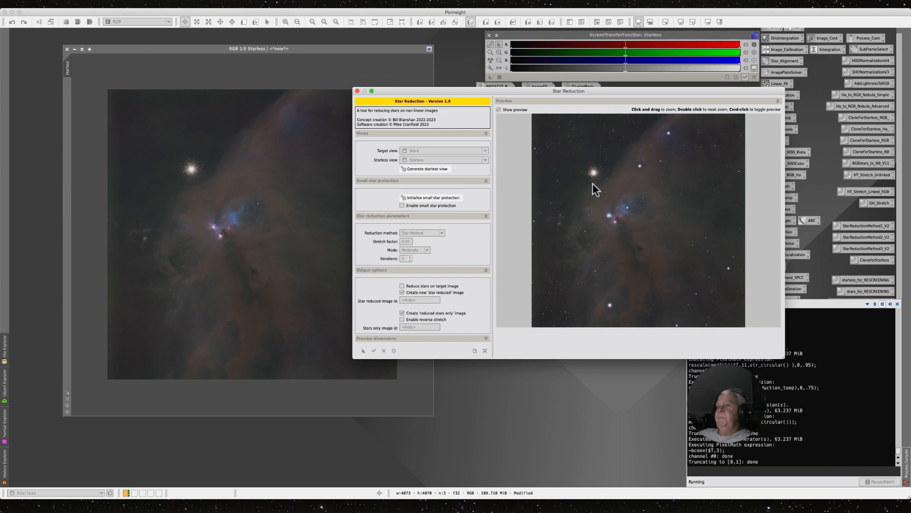
left_click_drag(582, 165, 611, 190)
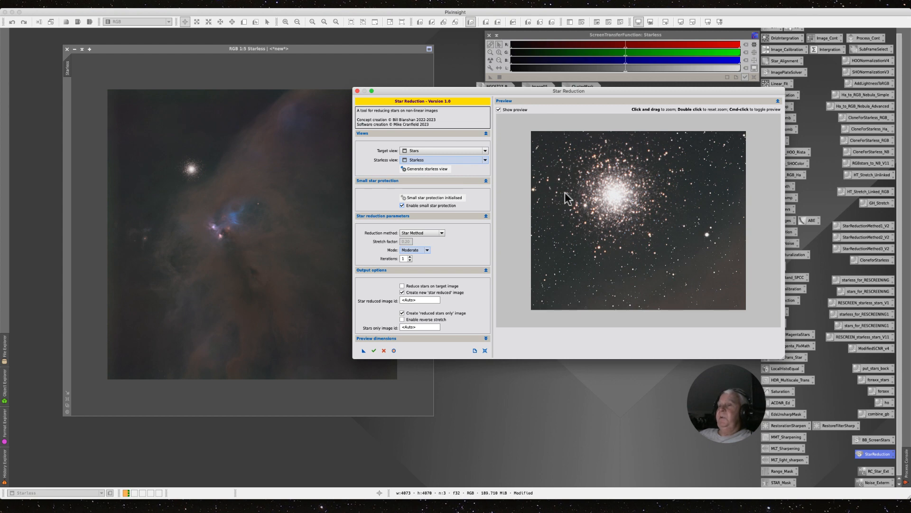
double_click(565, 191)
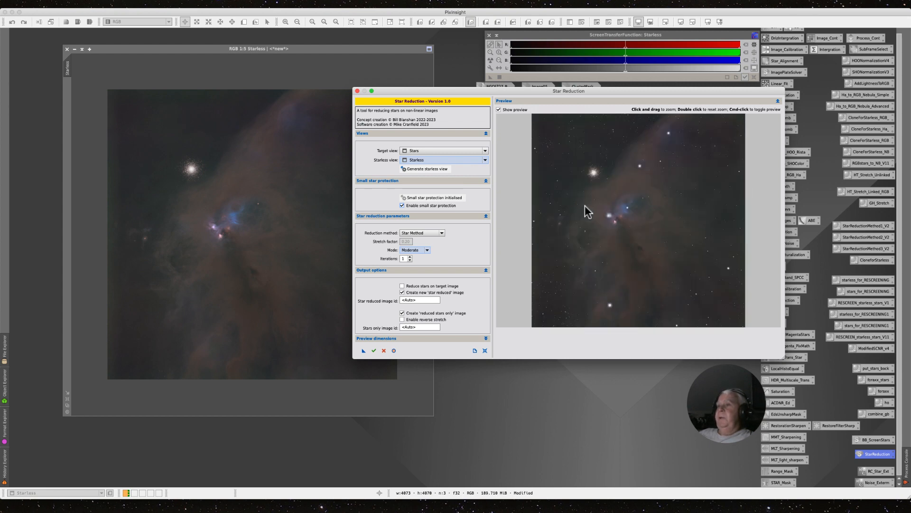
left_click_drag(597, 187, 661, 232)
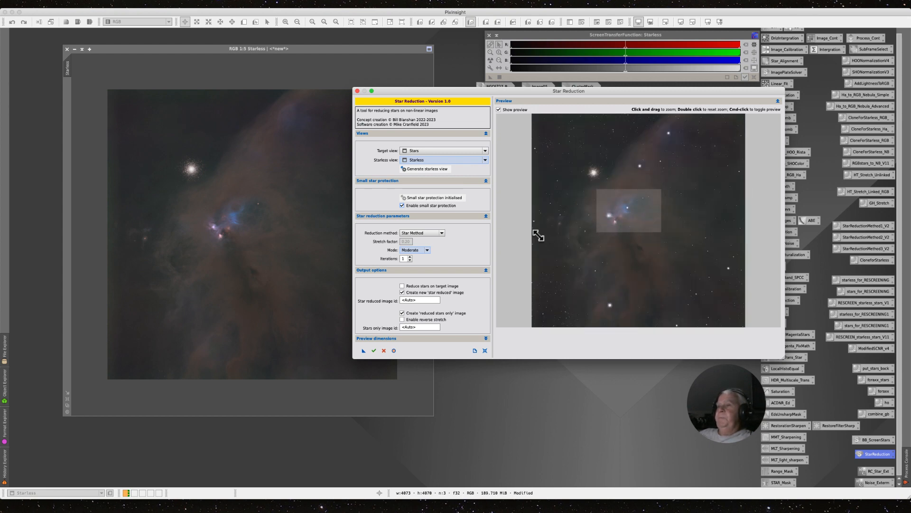
left_click(546, 195)
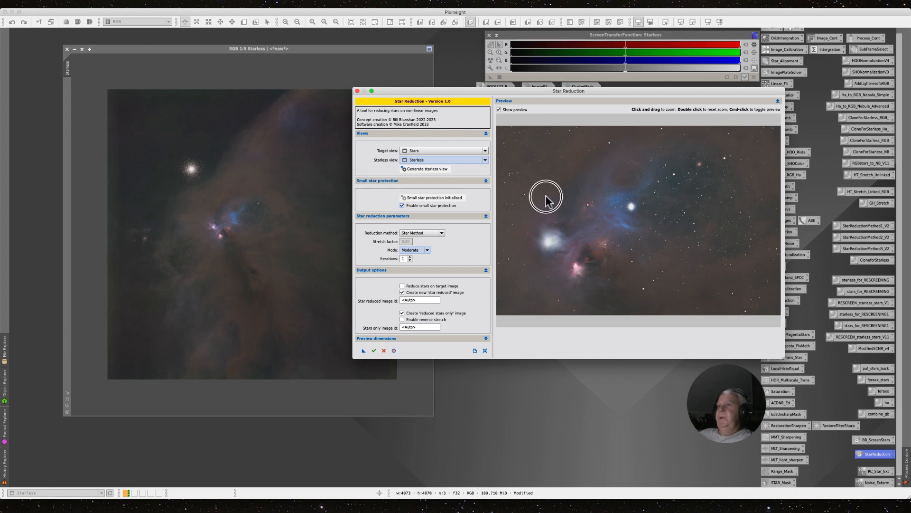
double_click(550, 195)
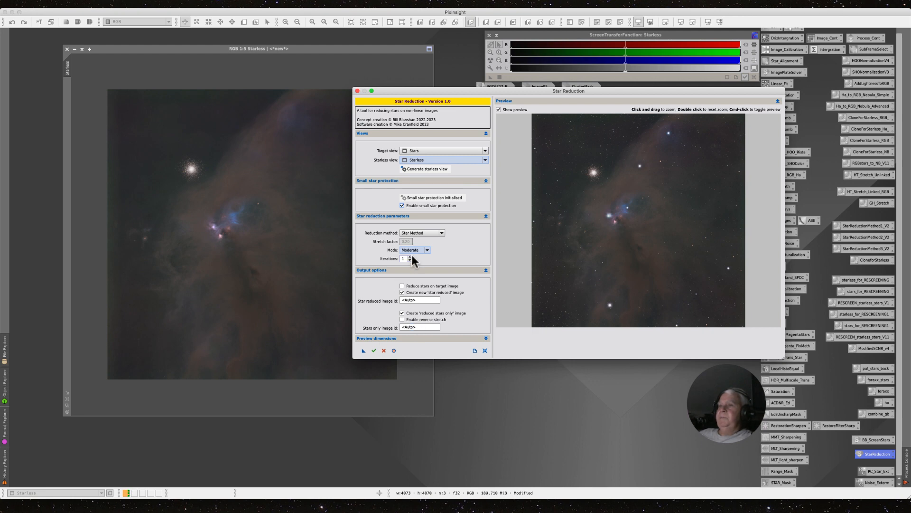
- Try the Strong reduction mode, examine the reflection nebula's stars up close, and return the mode to Moderate
left_click(428, 249)
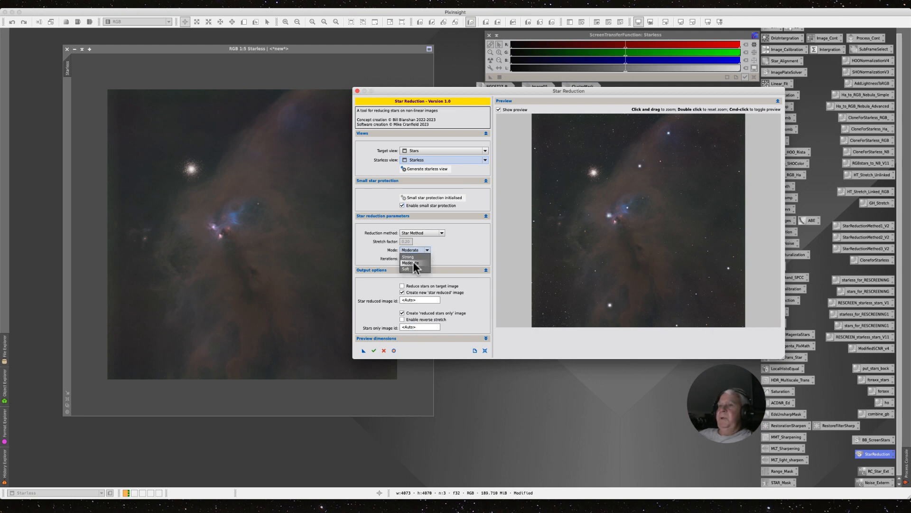
left_click(408, 256)
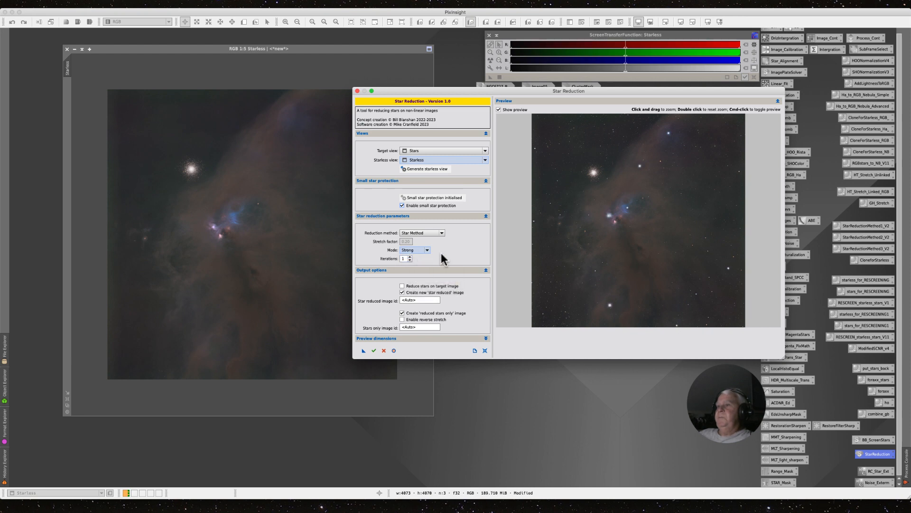
left_click_drag(601, 191, 645, 227)
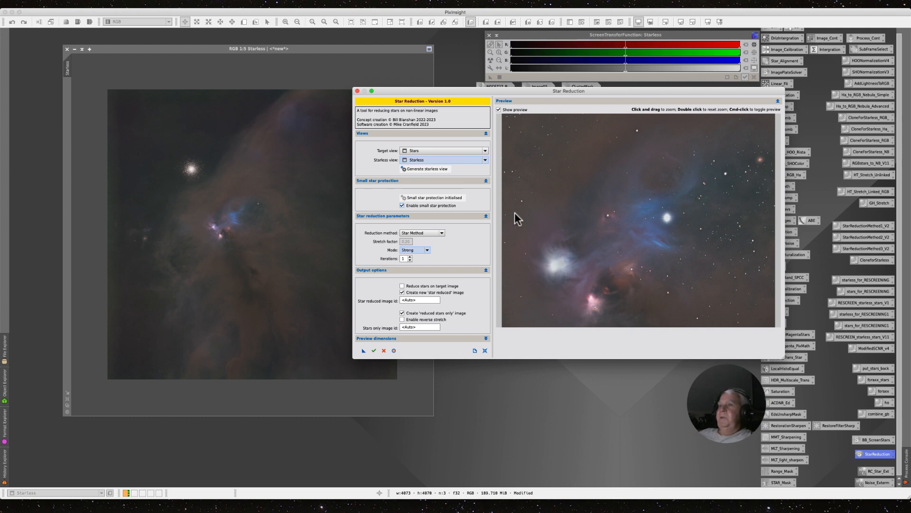
double_click(540, 203)
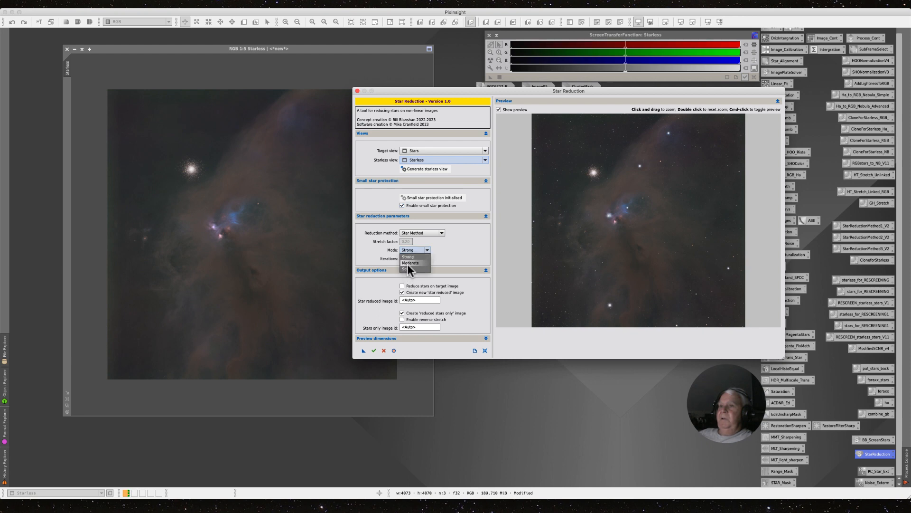
left_click(409, 264)
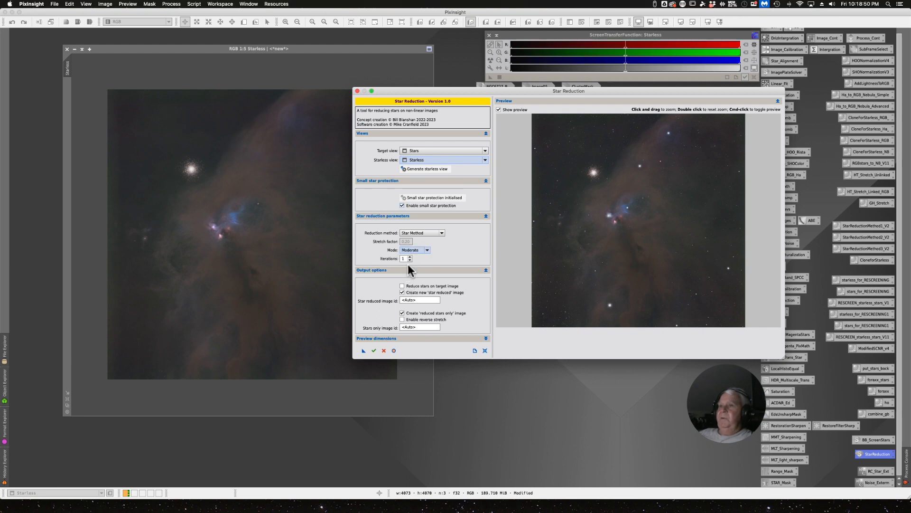
- Compare the Lightness, Transfer and Halo reduction methods in the preview, ending with Halo Method selected
left_click(441, 233)
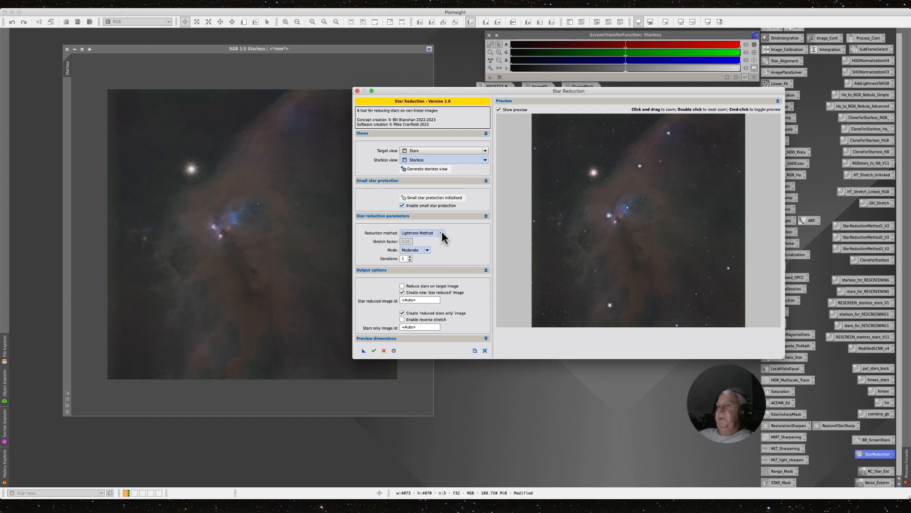
left_click(442, 232)
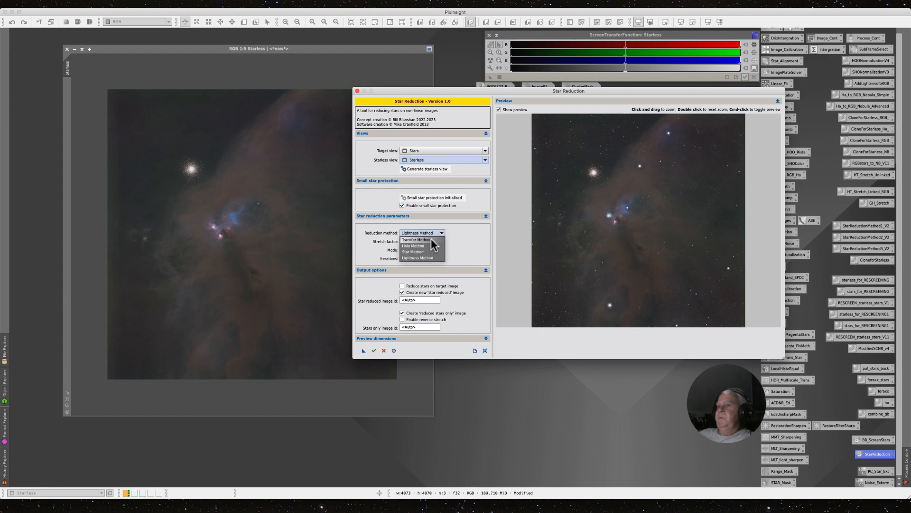
left_click(431, 239)
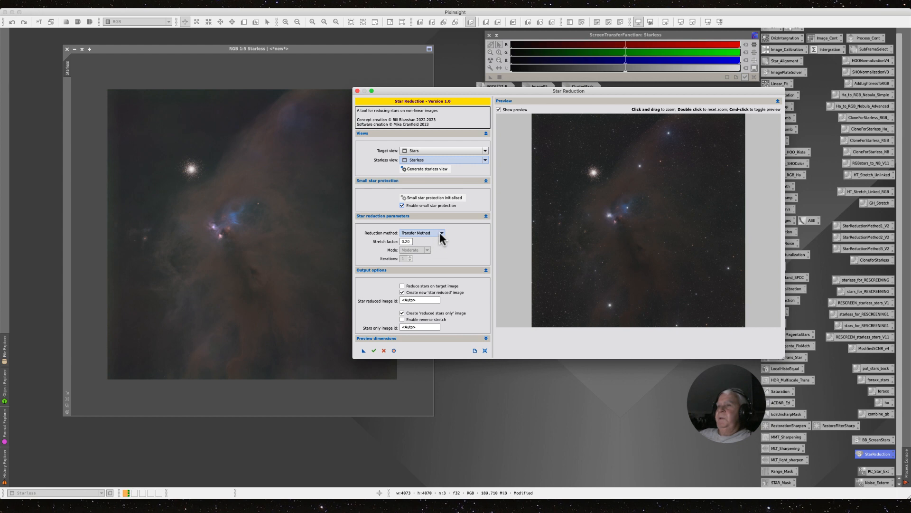
left_click(440, 232)
left_click(423, 245)
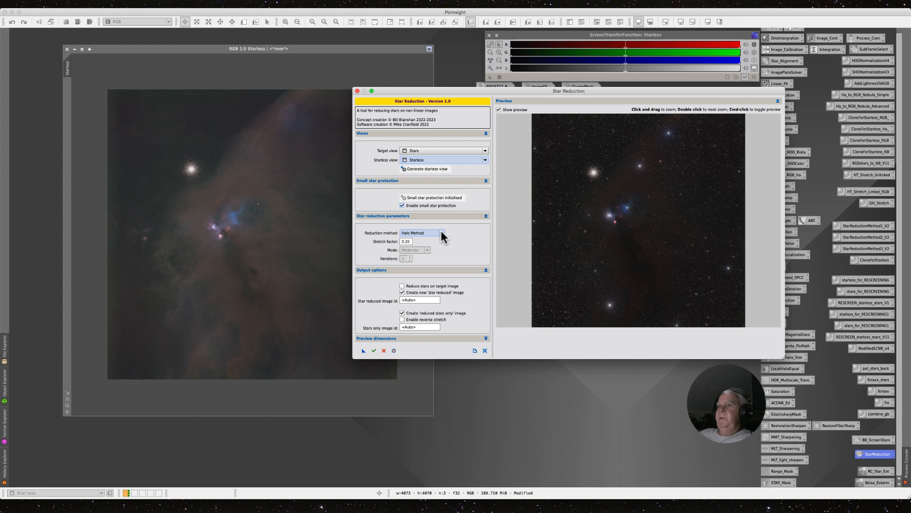
- Try the Lightness Method, choose the Star Method, generate the star-reduced and reduced stars-only images, and close Star Reduction
left_click(441, 234)
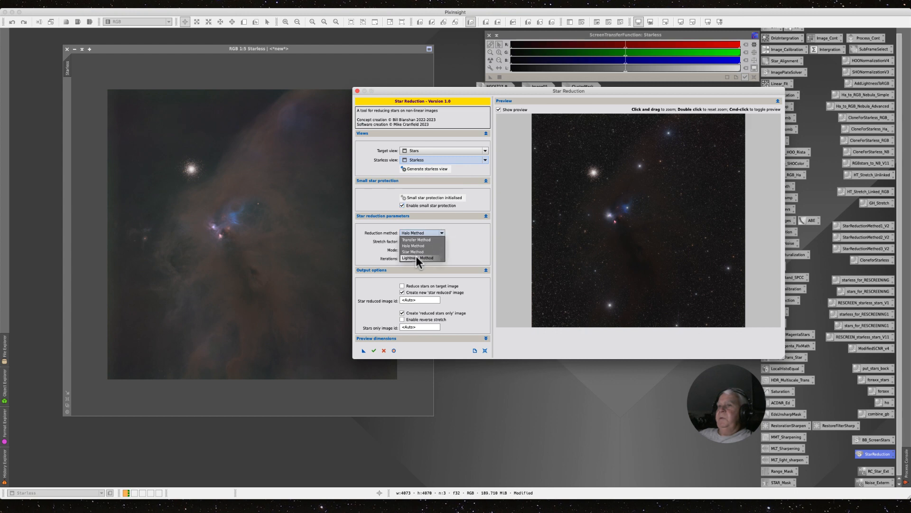
left_click(417, 257)
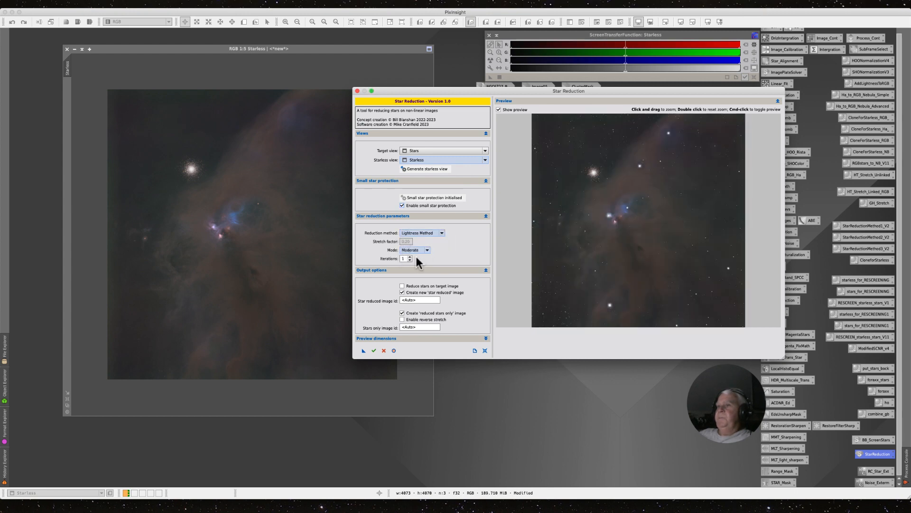
left_click(440, 234)
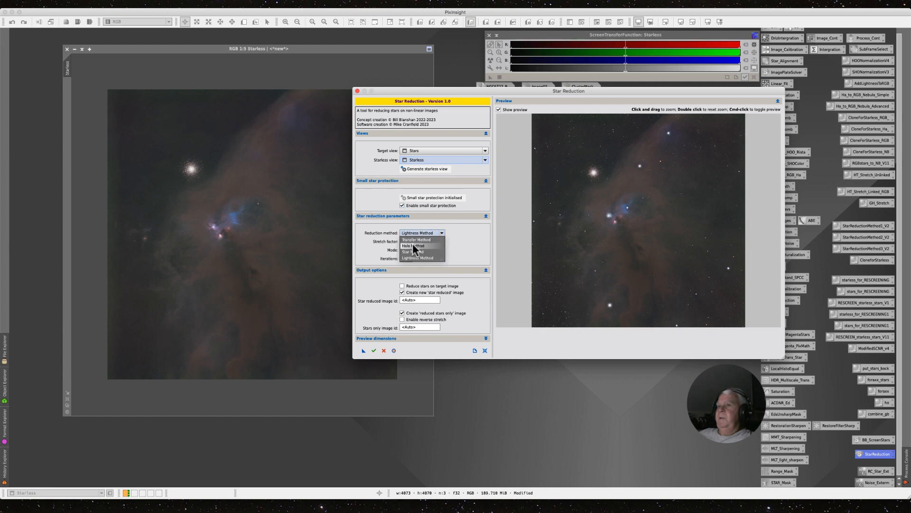
left_click(408, 251)
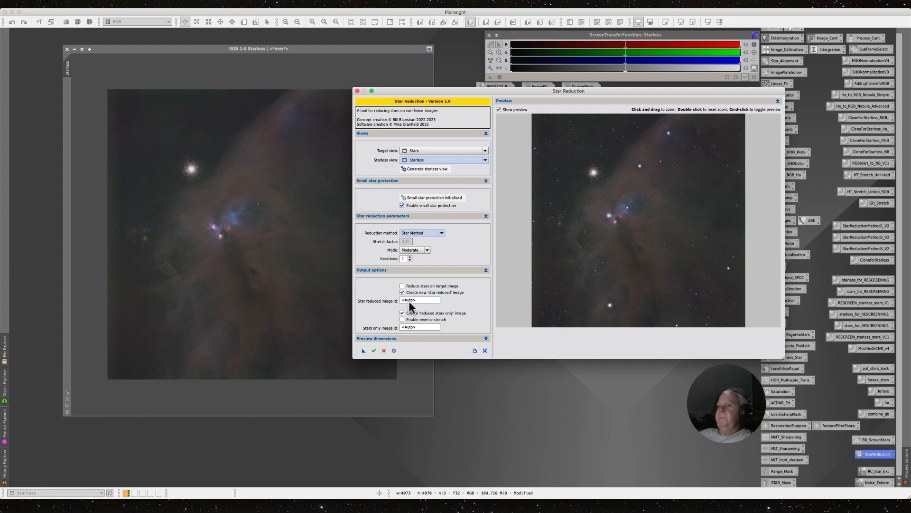
left_click(374, 351)
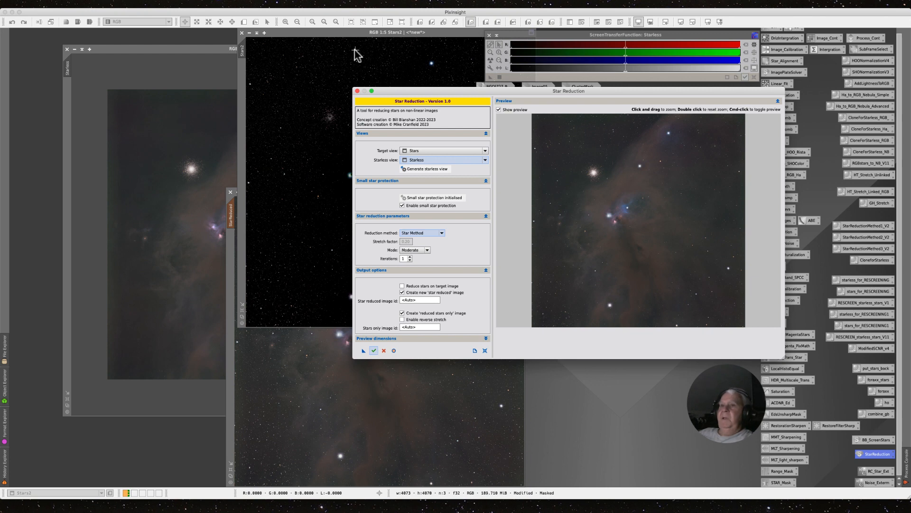
left_click(358, 91)
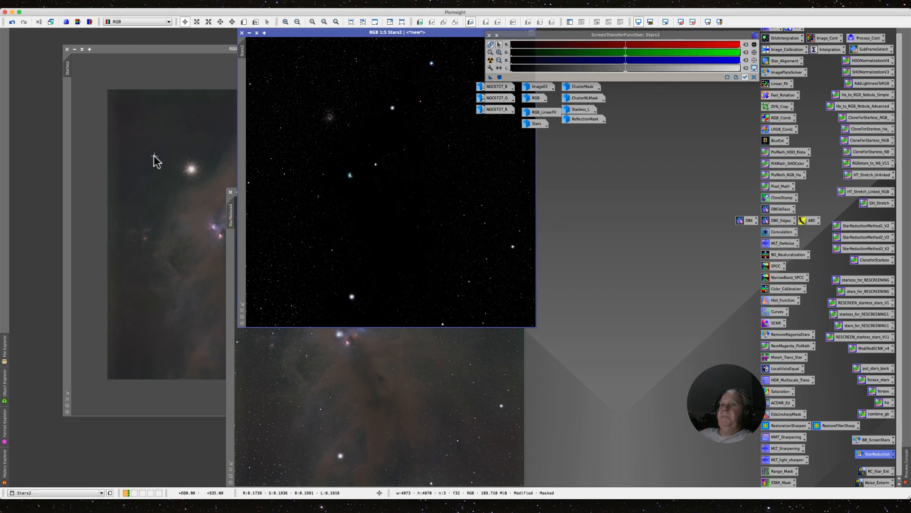
- Minimise the Stars2 and Starless images and line up their icons beneath the Stars icon
left_click(249, 33)
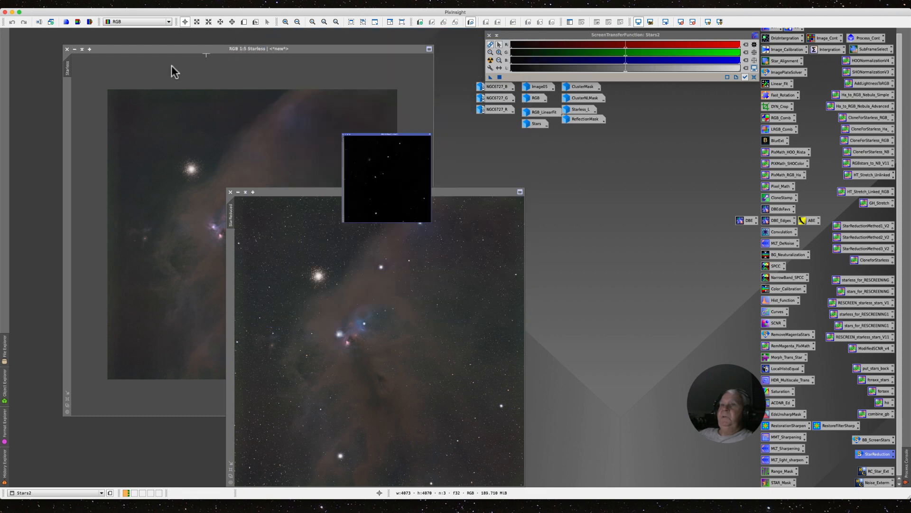
left_click(75, 49)
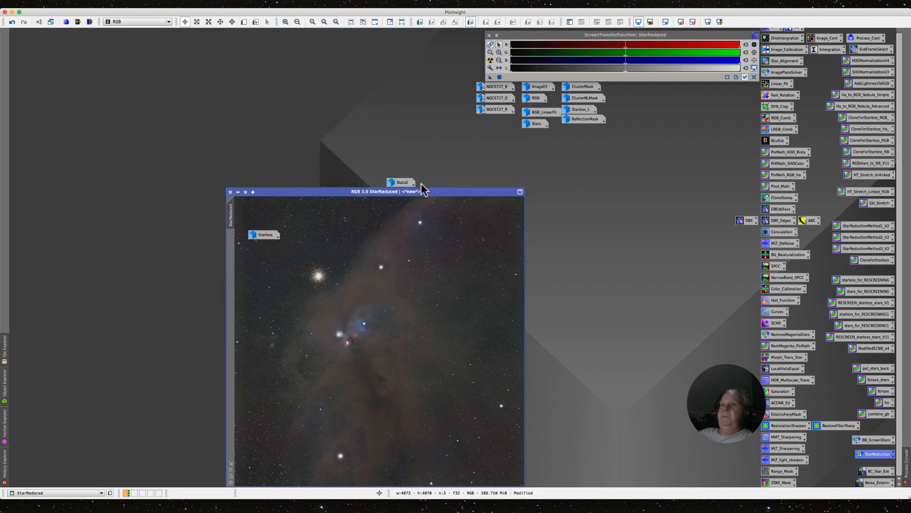
left_click_drag(402, 183, 537, 135)
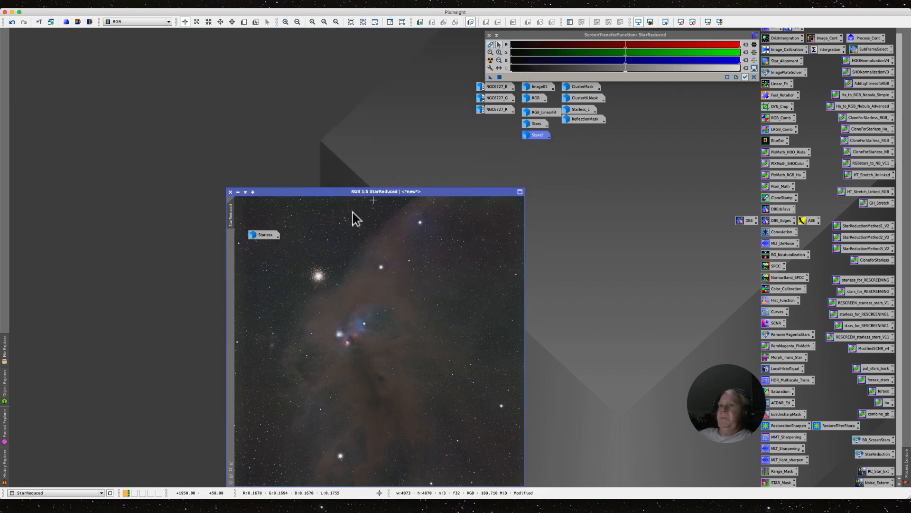
left_click_drag(264, 236, 536, 148)
- Examine the StarReduced image up close around the globular cluster, reflection nebula and dark dust lanes, ending with the whole image fitted in its window
left_click_drag(287, 192, 211, 102)
scroll(245, 233, "up", 2)
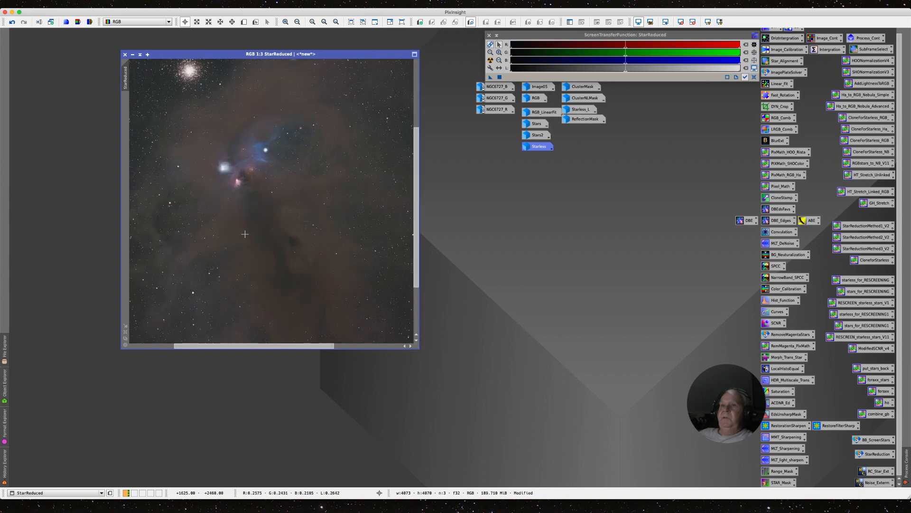
scroll(245, 233, "down", 1)
scroll(245, 234, "down", 1)
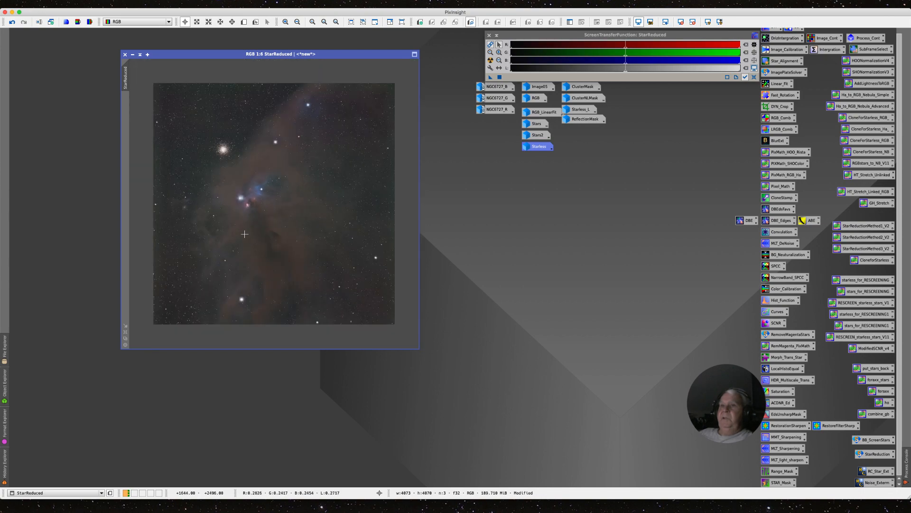
scroll(245, 234, "up", 2)
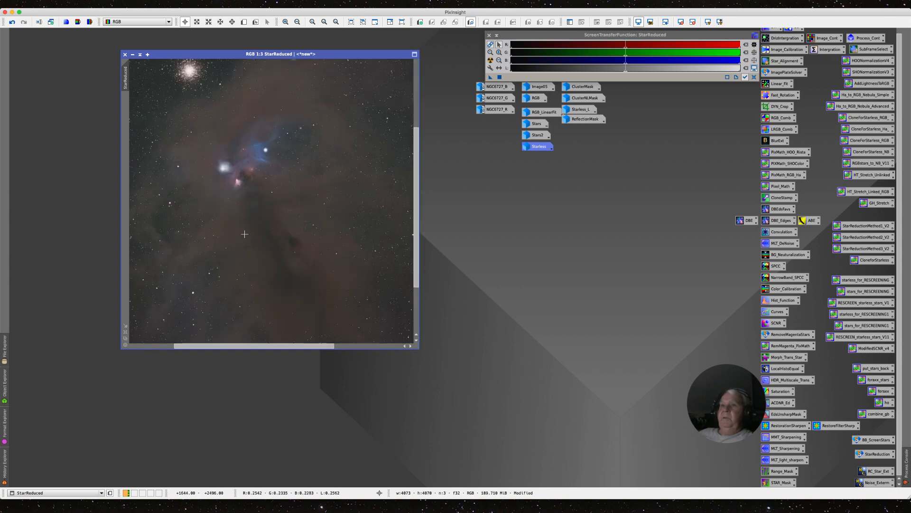
left_click_drag(242, 225, 213, 347)
left_click_drag(418, 271, 396, 214)
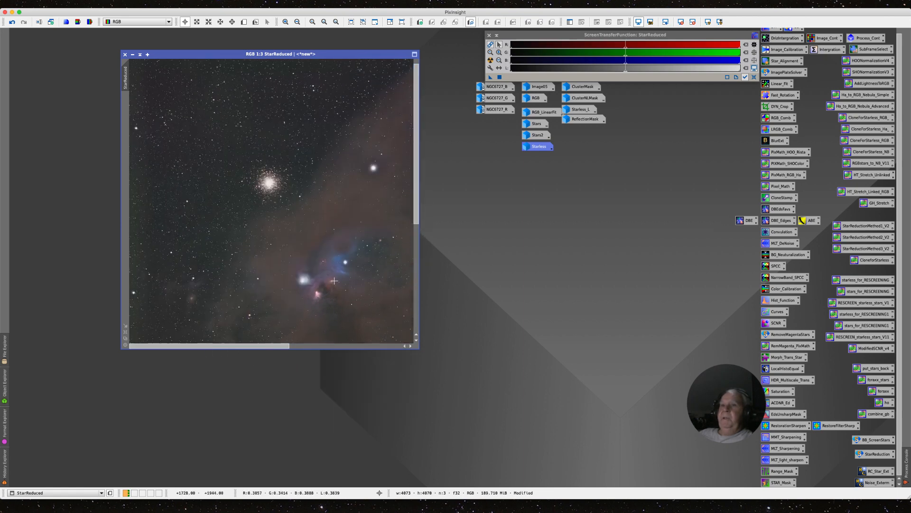
left_click_drag(242, 347, 311, 346)
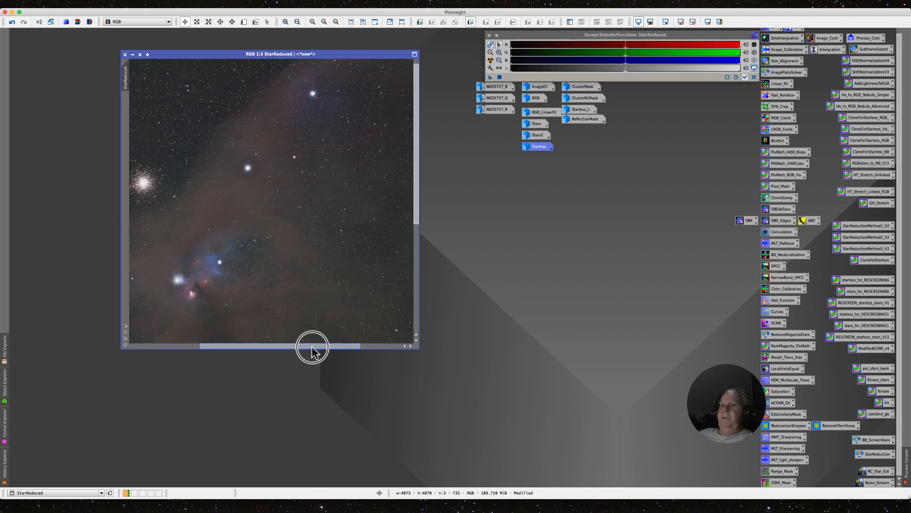
left_click_drag(416, 193, 417, 306)
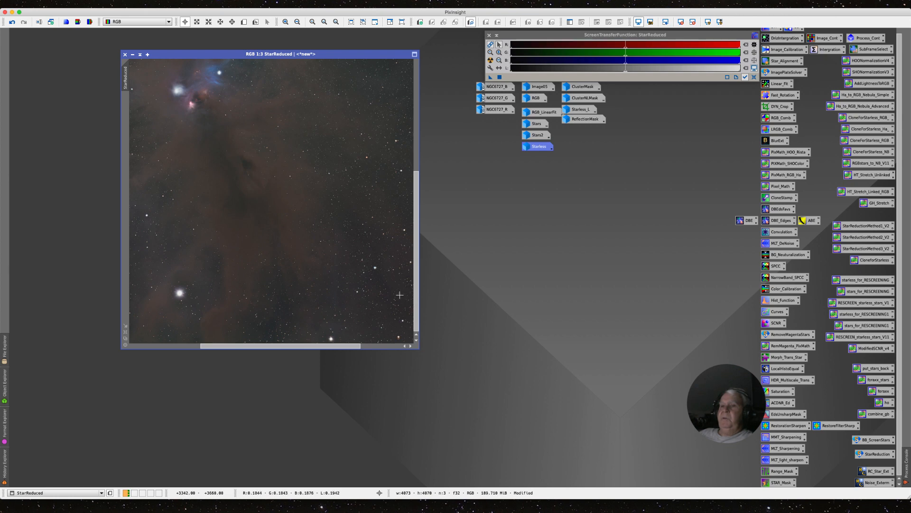
mouse_move(299, 348)
left_mouse_down()
mouse_move(373, 340)
mouse_move(290, 347)
left_mouse_up()
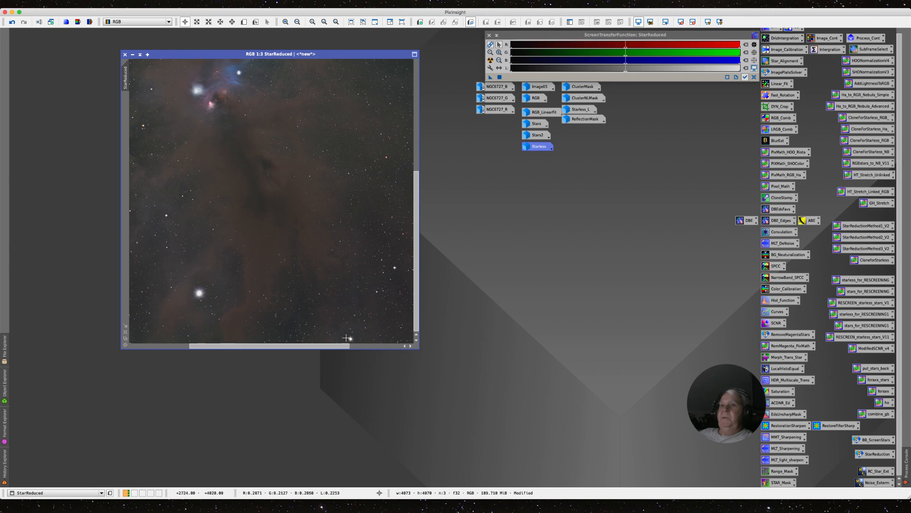
left_click_drag(336, 346, 317, 346)
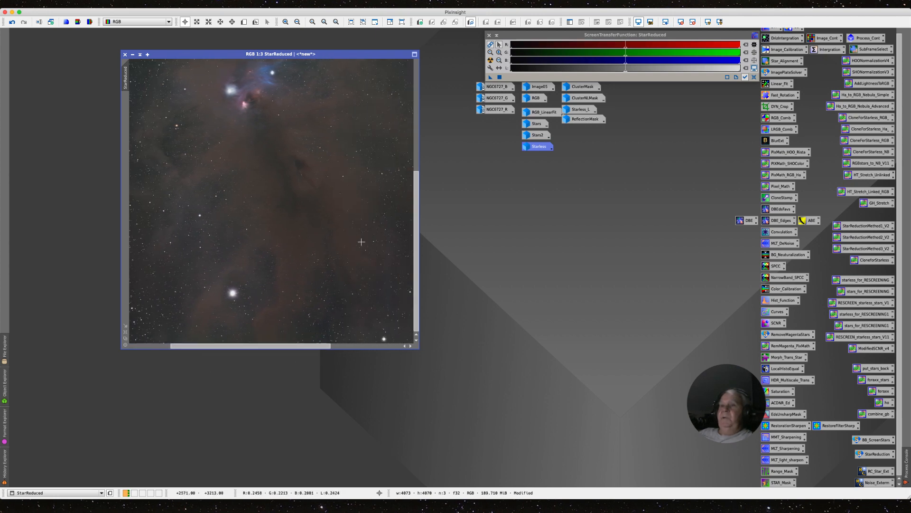
left_click(124, 331)
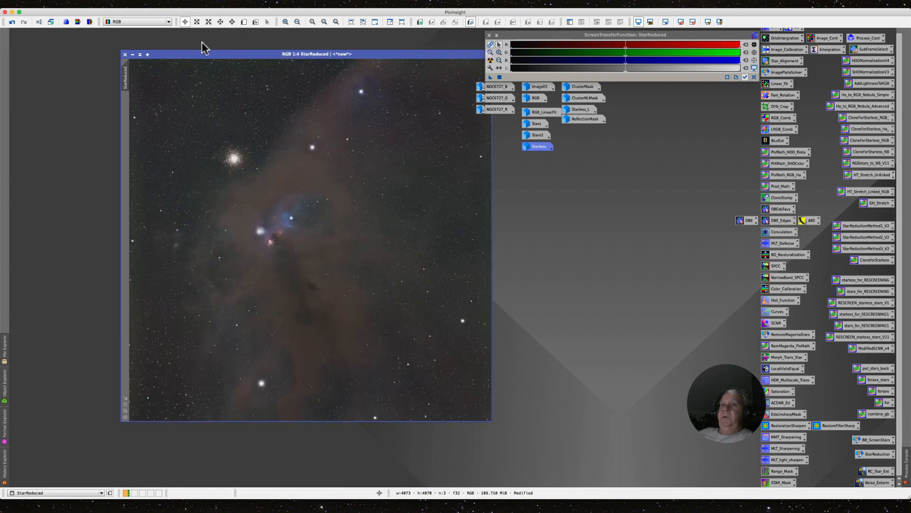
- Rename the StarReduced image's identifier to NGC6727
right_click(126, 82)
left_click(142, 107)
type("NGC+6")
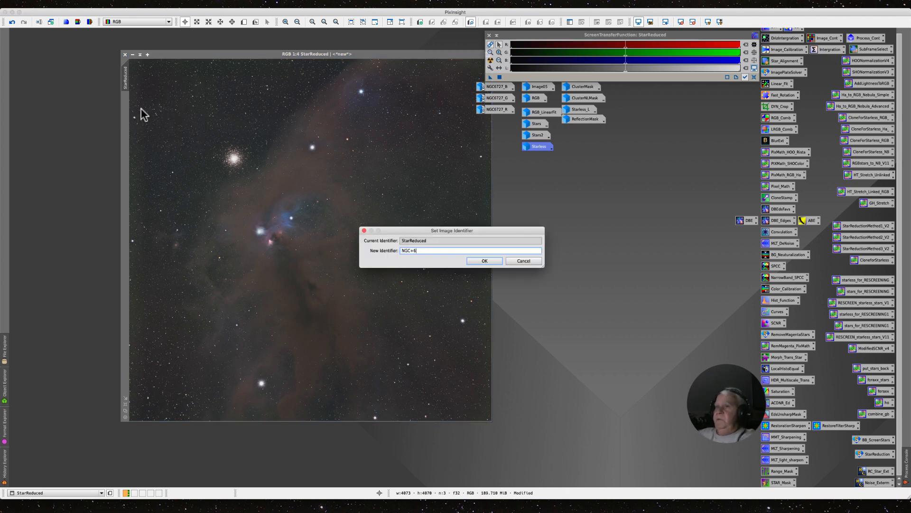
key("BackSpace")
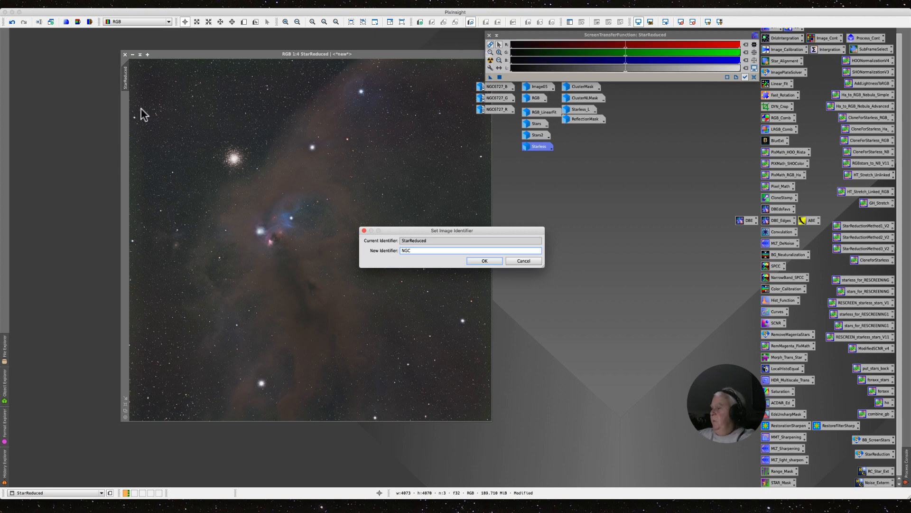
type("6727")
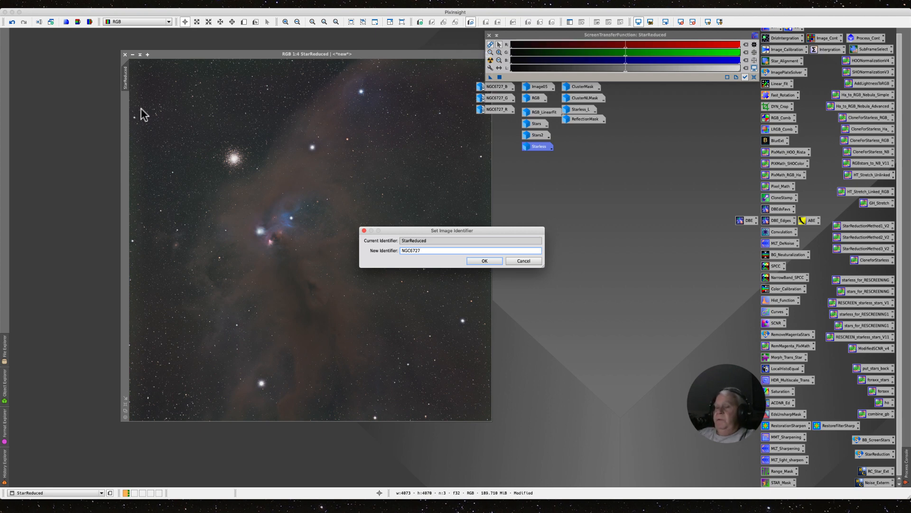
left_click(484, 261)
- Save the NGC6727 image as the TIFF file NGC6727.tif in the 7-16-23 session folder
left_click(55, 5)
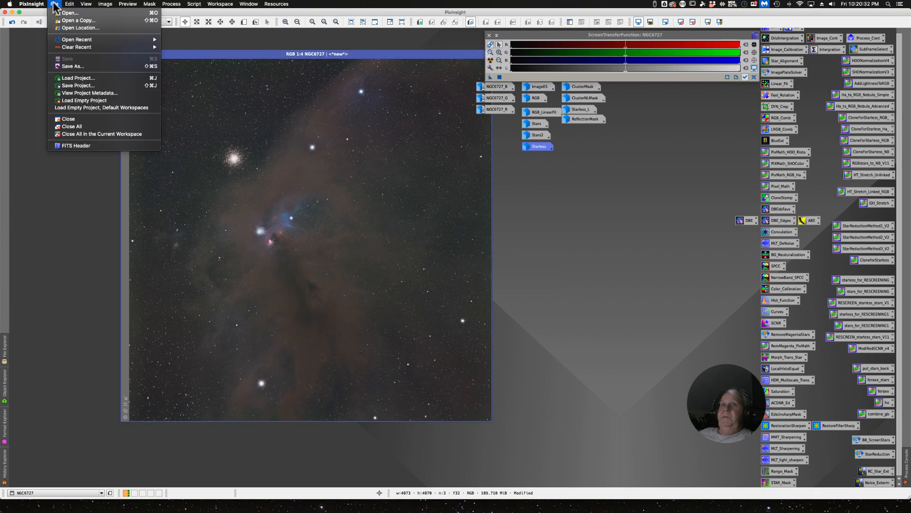
left_click(71, 66)
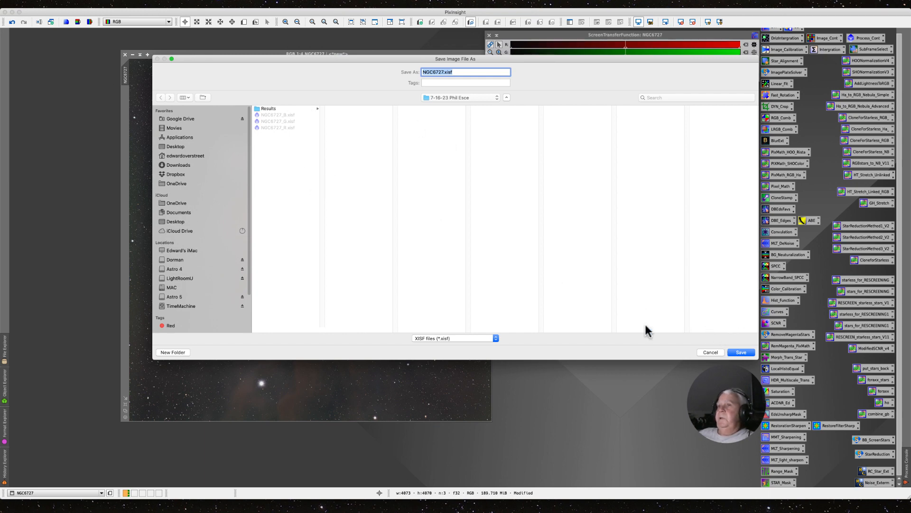
left_click(494, 338)
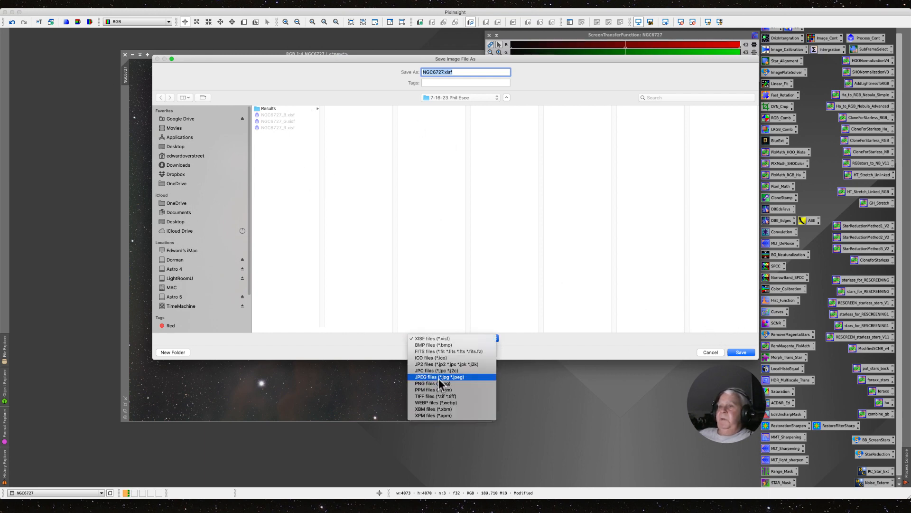
left_click(437, 396)
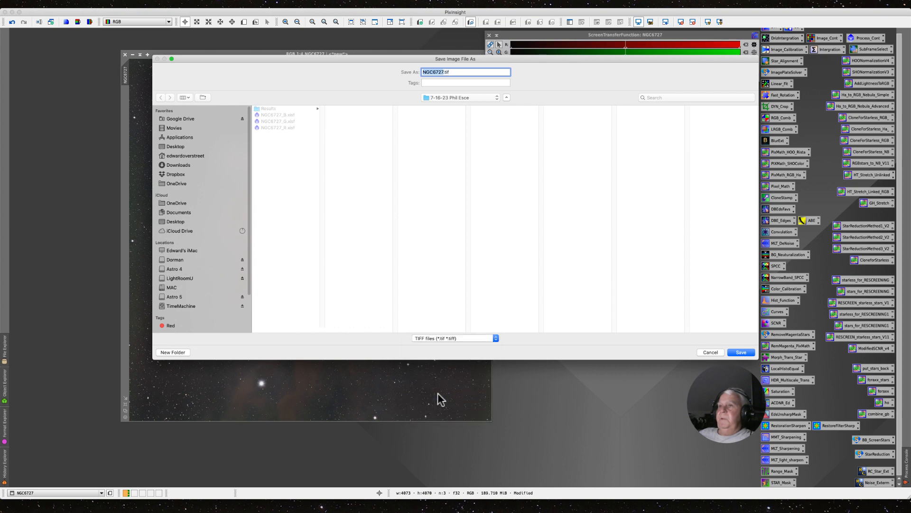
left_click(737, 354)
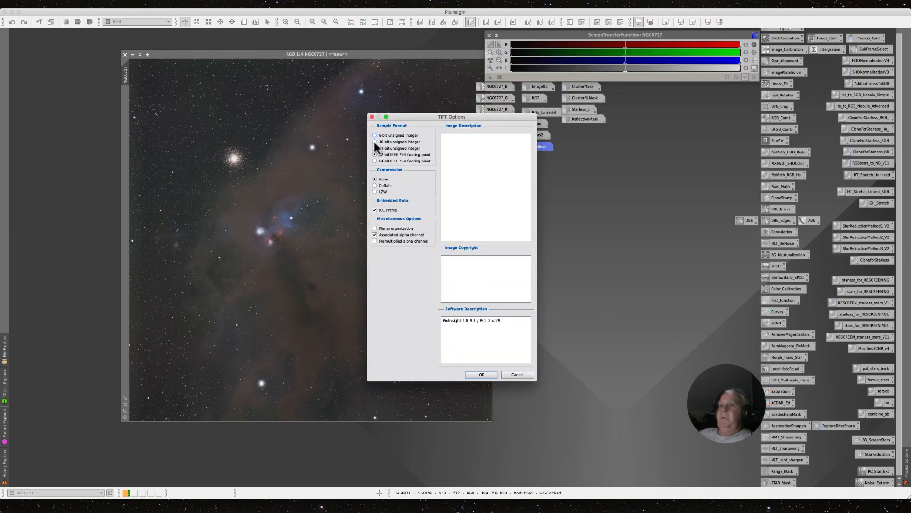
left_click(482, 375)
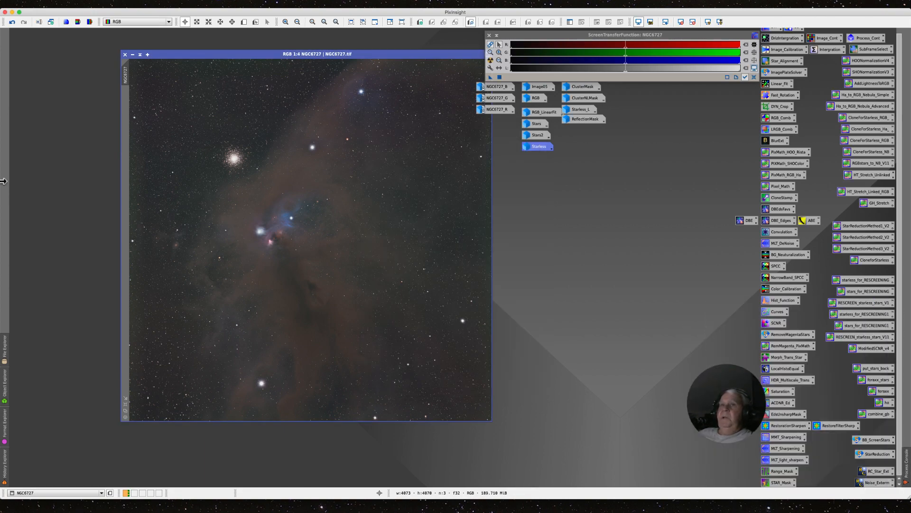
- Save the whole workspace as a bundled project named NGC6727Project in the 7-16-23 session folder under 2023/7-JUL
left_click(55, 4)
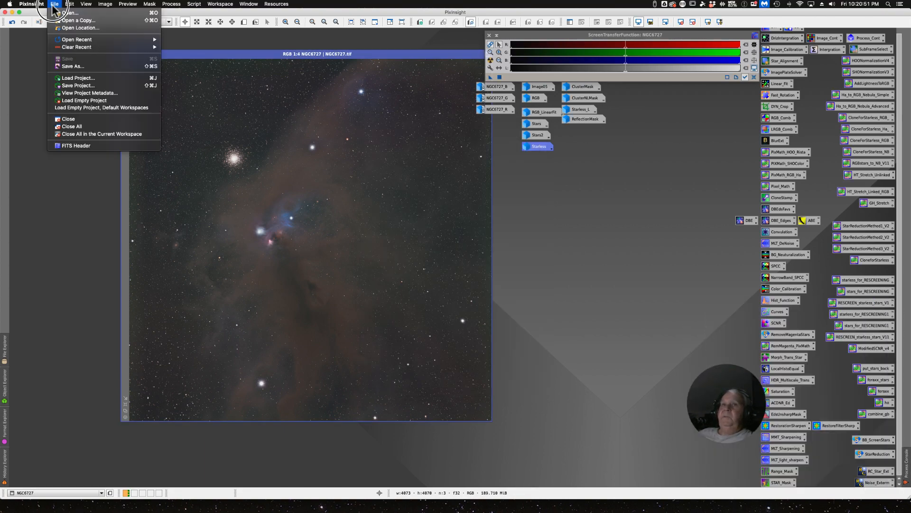
left_click(69, 88)
left_click(383, 130)
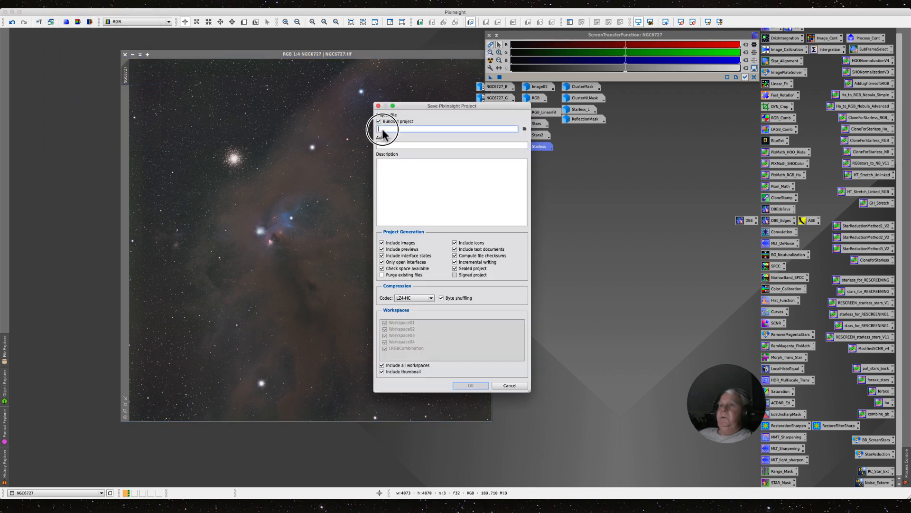
type("NGC6727Project")
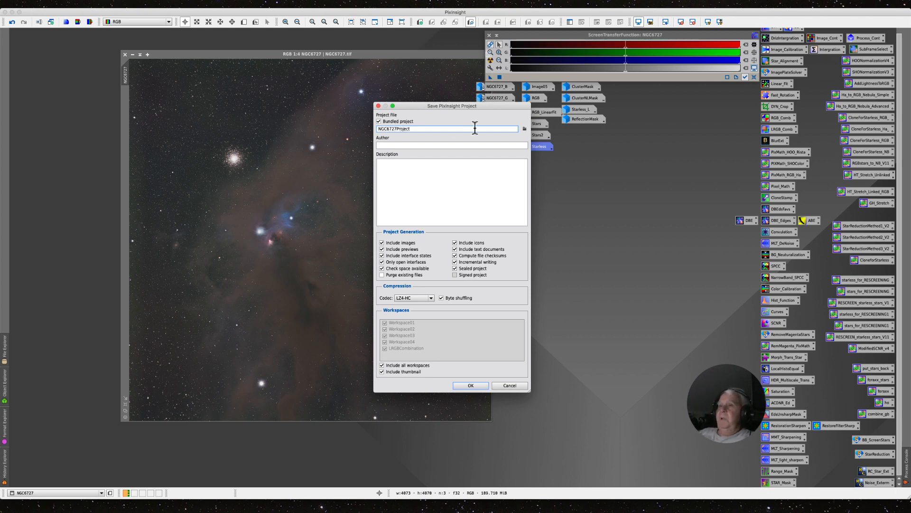
left_click(525, 128)
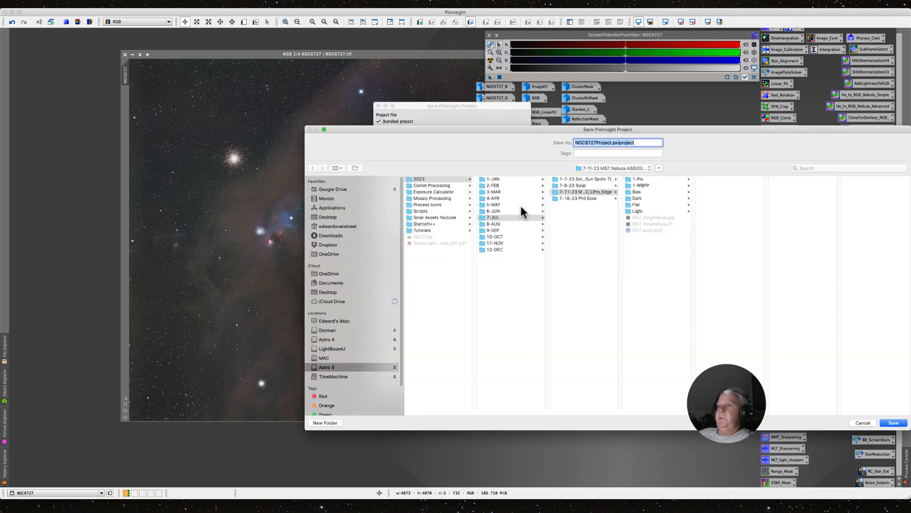
left_click(561, 199)
left_click(894, 423)
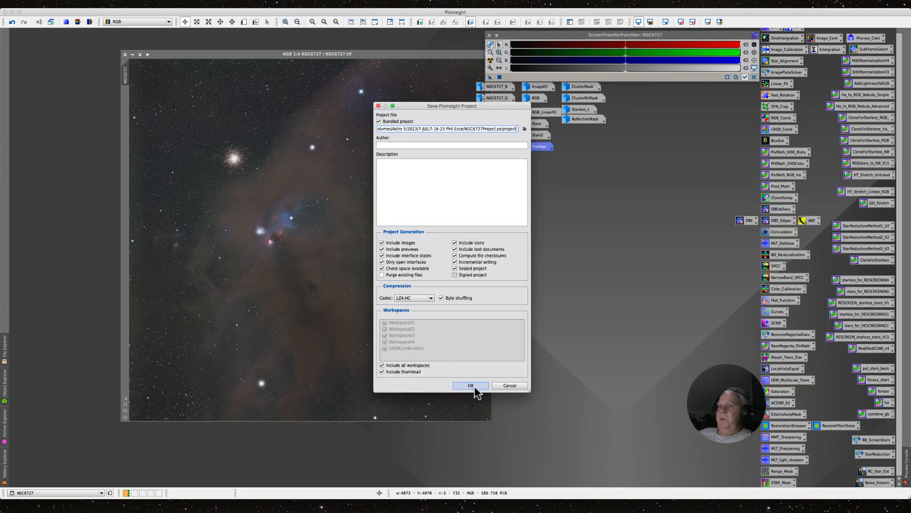
left_click(474, 392)
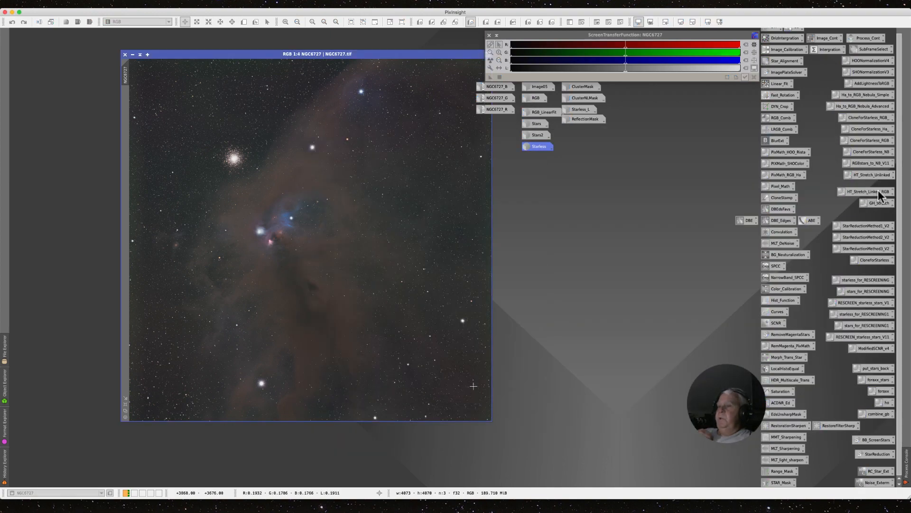